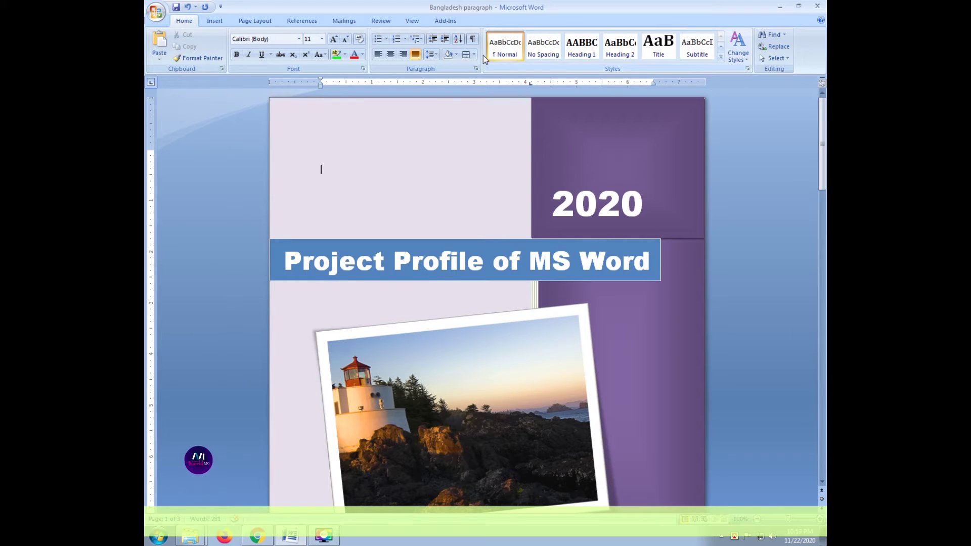
Show the Insert ribbon and put the cursor on the blank third page after the Bangladesh essay
{"action": "left_click", "coordinate": [215, 24]}
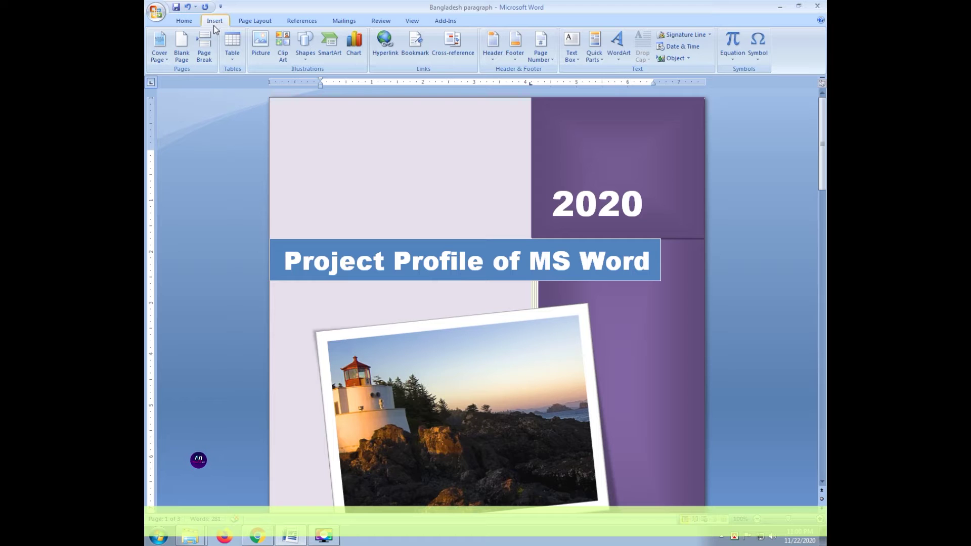
{"action": "scroll", "coordinate": [418, 341], "scroll_direction": "down", "scroll_amount": 5}
{"action": "scroll", "coordinate": [419, 336], "scroll_direction": "down", "scroll_amount": 9}
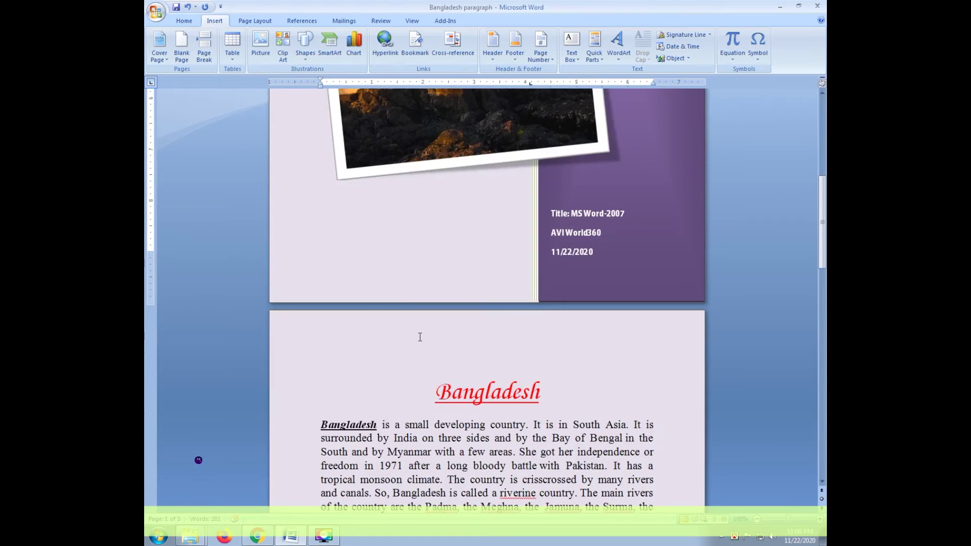
{"action": "scroll", "coordinate": [420, 331], "scroll_direction": "down", "scroll_amount": 9}
{"action": "scroll", "coordinate": [420, 329], "scroll_direction": "down", "scroll_amount": 14}
{"action": "left_click", "coordinate": [374, 409]}
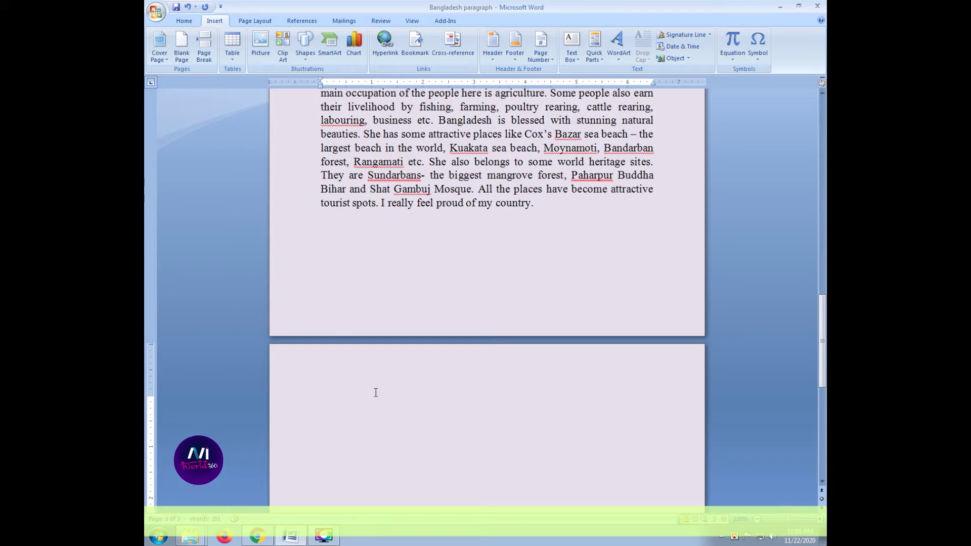
Insert a 5-column, 2-row table through the Insert Table dialog
{"action": "left_click", "coordinate": [232, 61]}
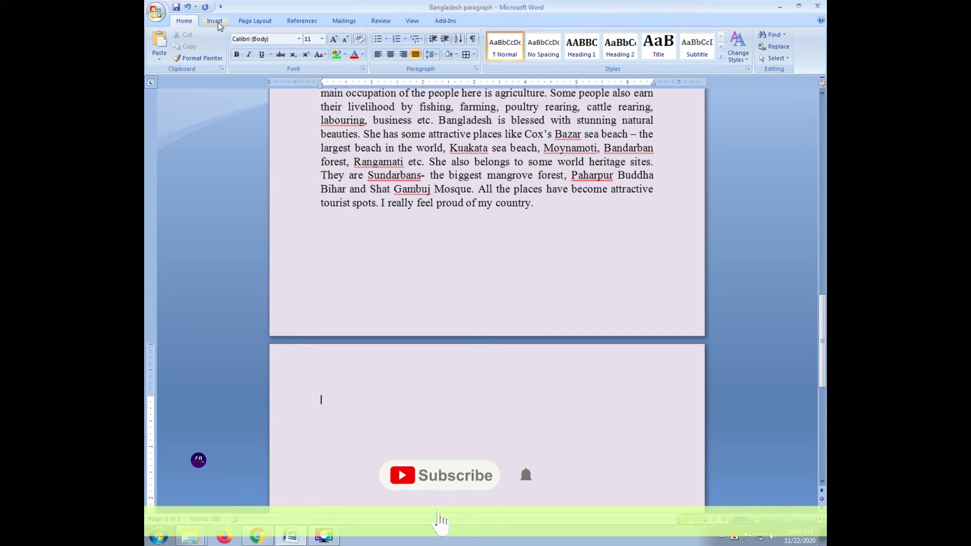
{"action": "left_click", "coordinate": [215, 21]}
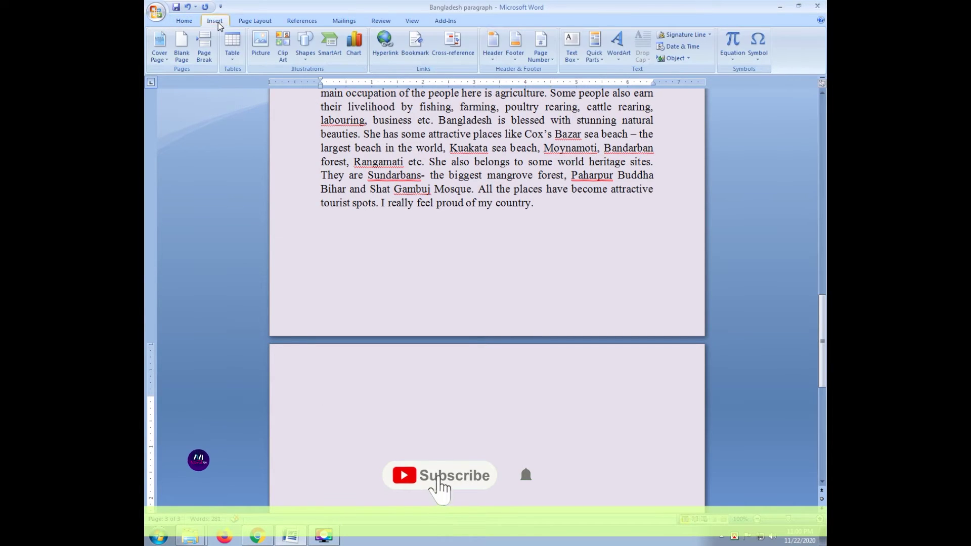
{"action": "left_click", "coordinate": [233, 59]}
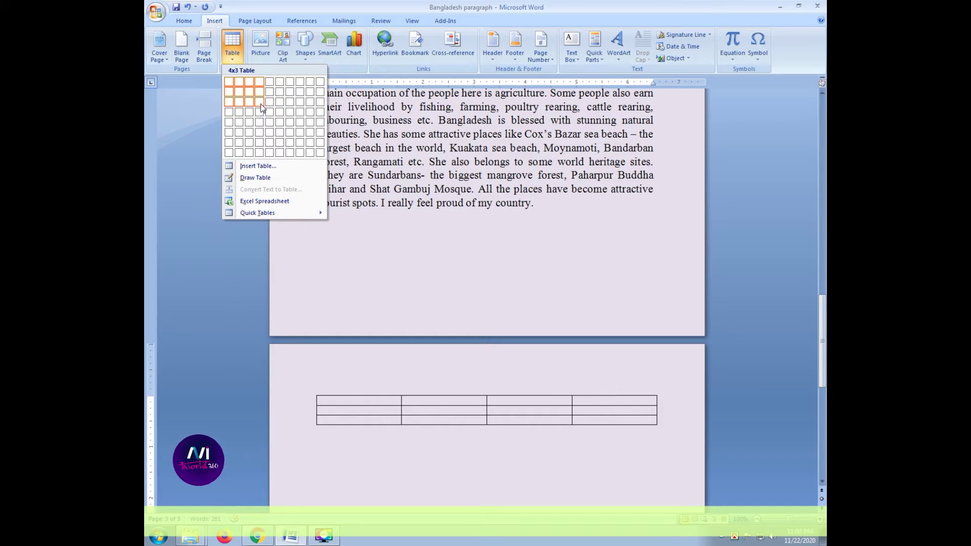
{"action": "left_click", "coordinate": [265, 167]}
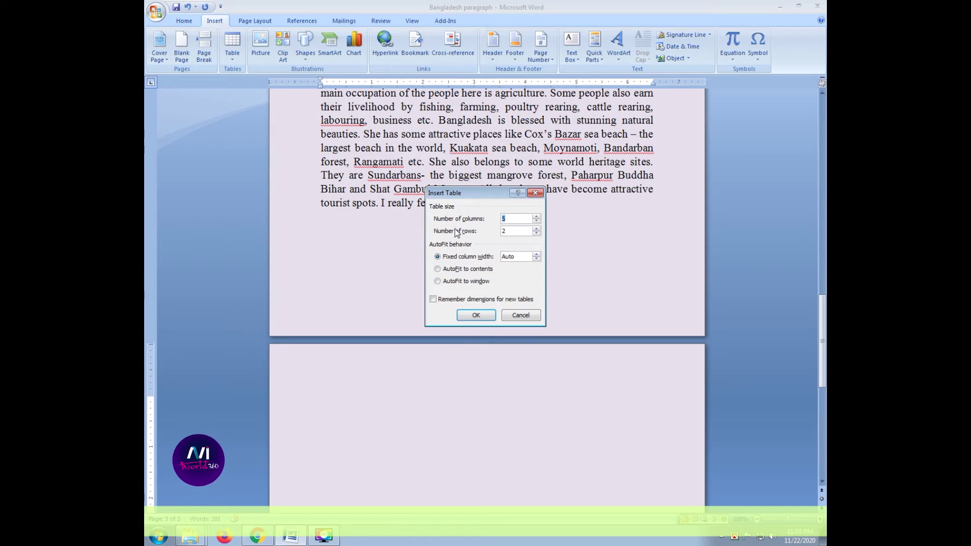
{"action": "left_click", "coordinate": [514, 220]}
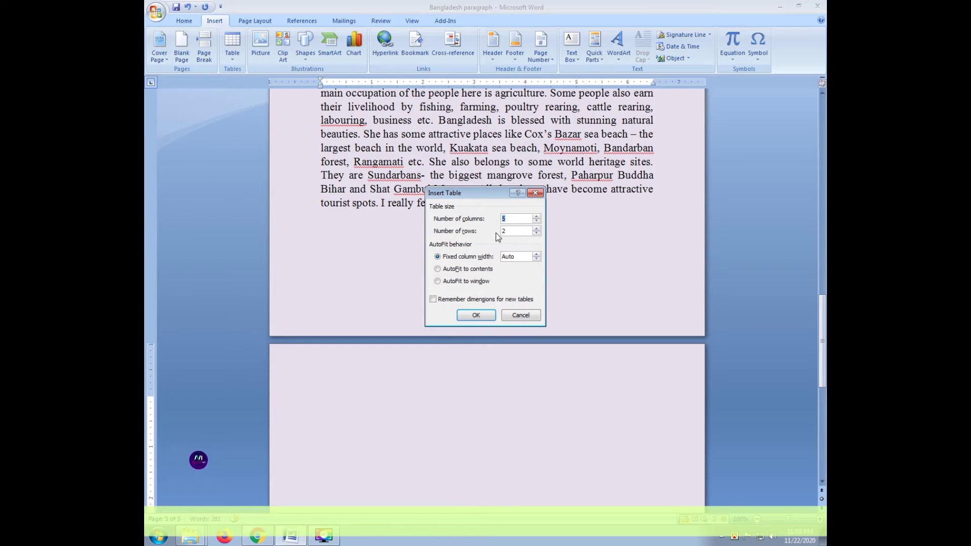
{"action": "key", "text": "Tab"}
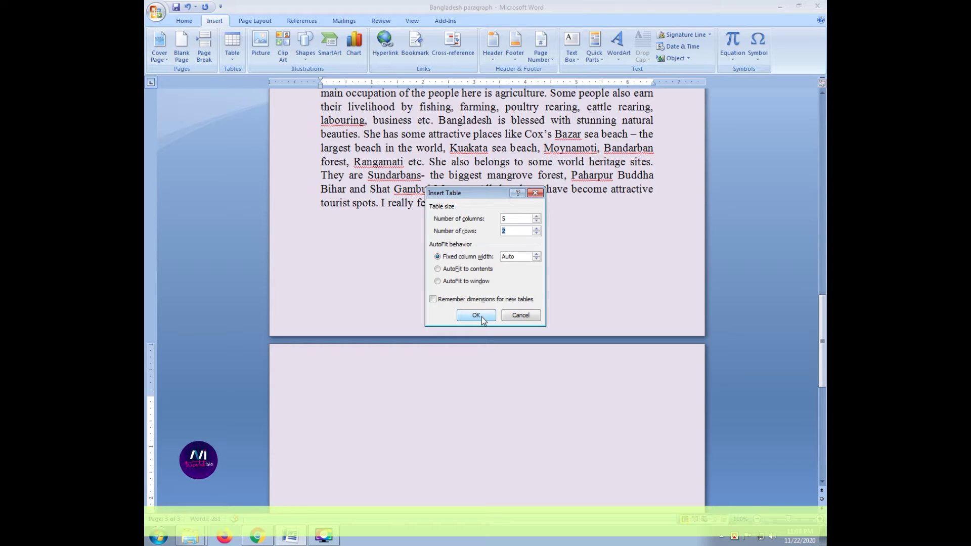
{"action": "left_click", "coordinate": [476, 316]}
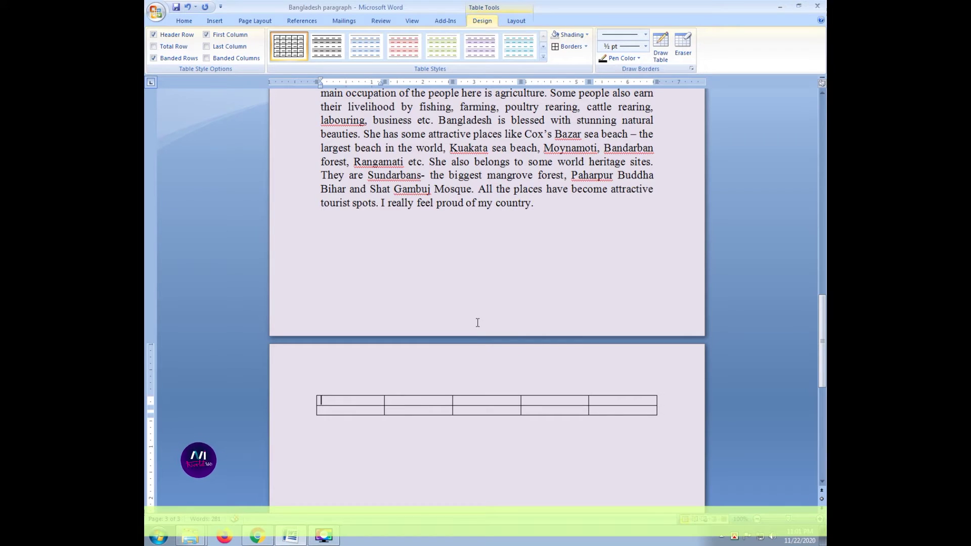
Enter the headers SL and Name in the first two cells of row one
{"action": "scroll", "coordinate": [465, 349], "scroll_direction": "down", "scroll_amount": 2}
{"action": "scroll", "coordinate": [457, 369], "scroll_direction": "down", "scroll_amount": 1}
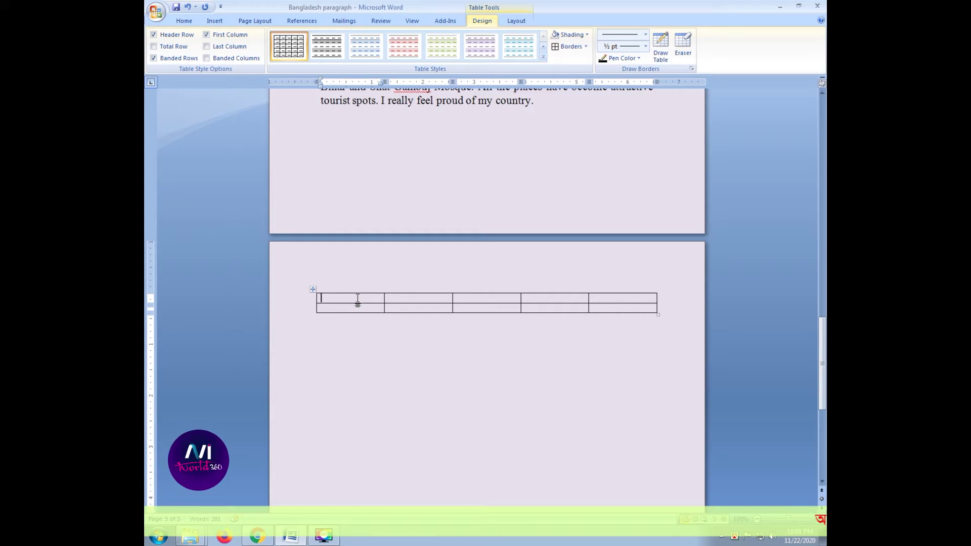
{"action": "type", "text": "SL"}
{"action": "key", "text": "Tab"}
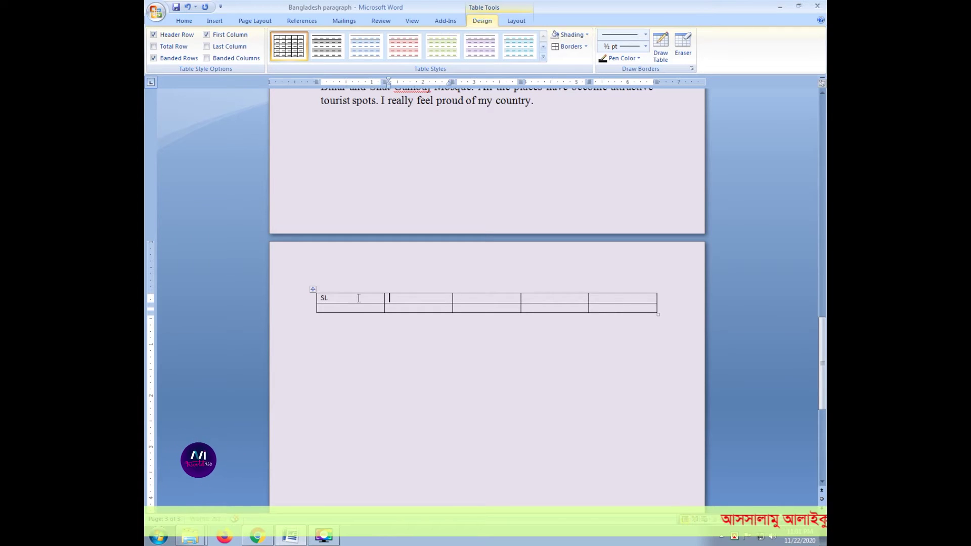
{"action": "type", "text": "Ma"}
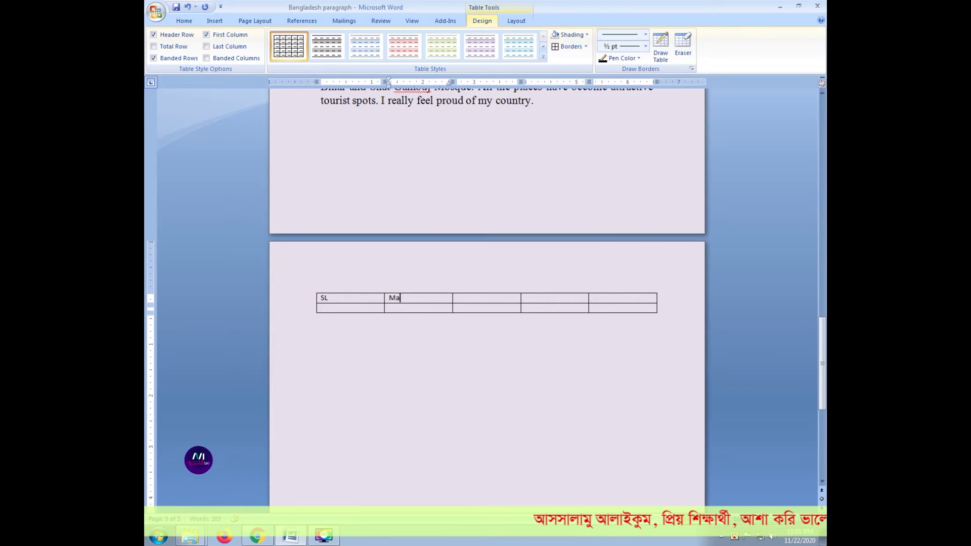
{"action": "key", "text": "BackSpace"}
{"action": "key", "text": "BackSpace"}
{"action": "type", "text": "Name"}
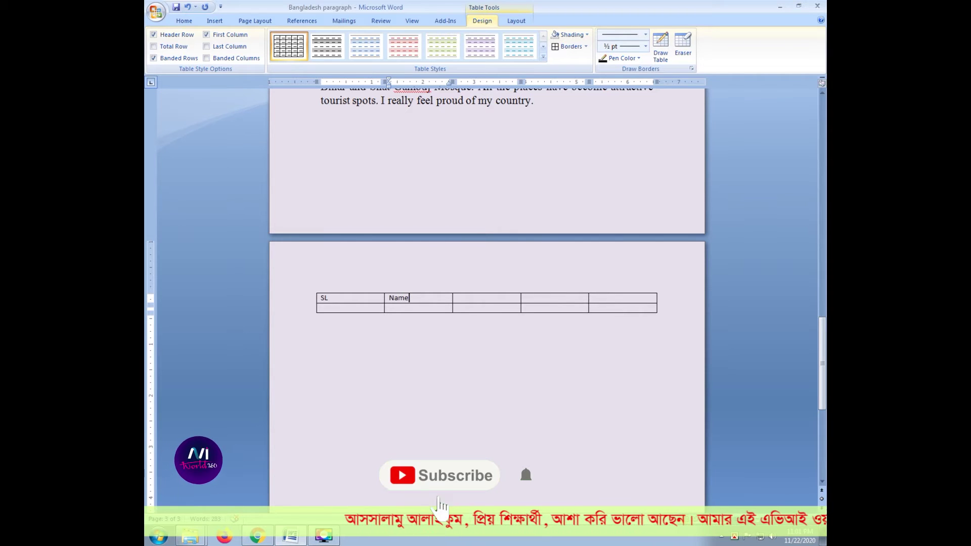
Enter the headers Roll No, Total Mark and GPA in the remaining first-row cells
{"action": "key", "text": "Tab"}
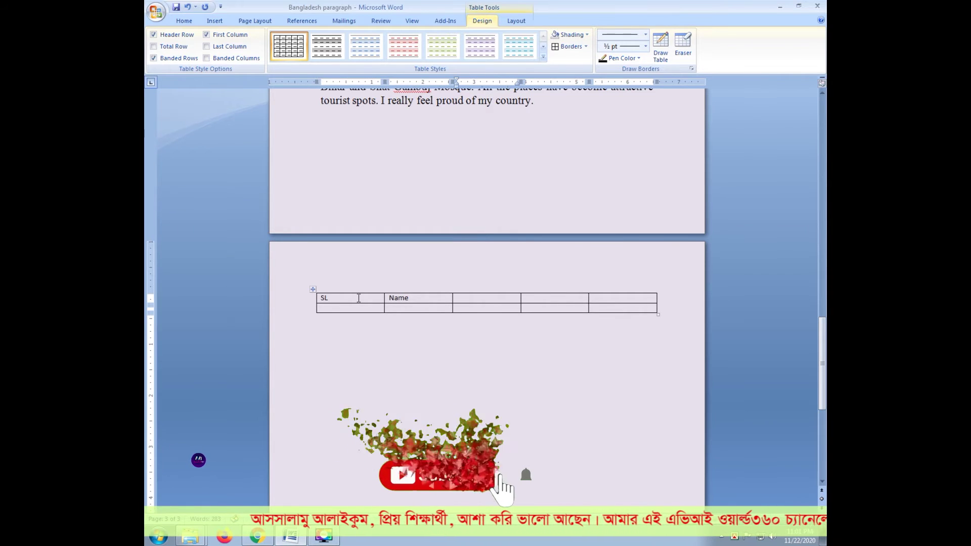
{"action": "type", "text": "Roll No"}
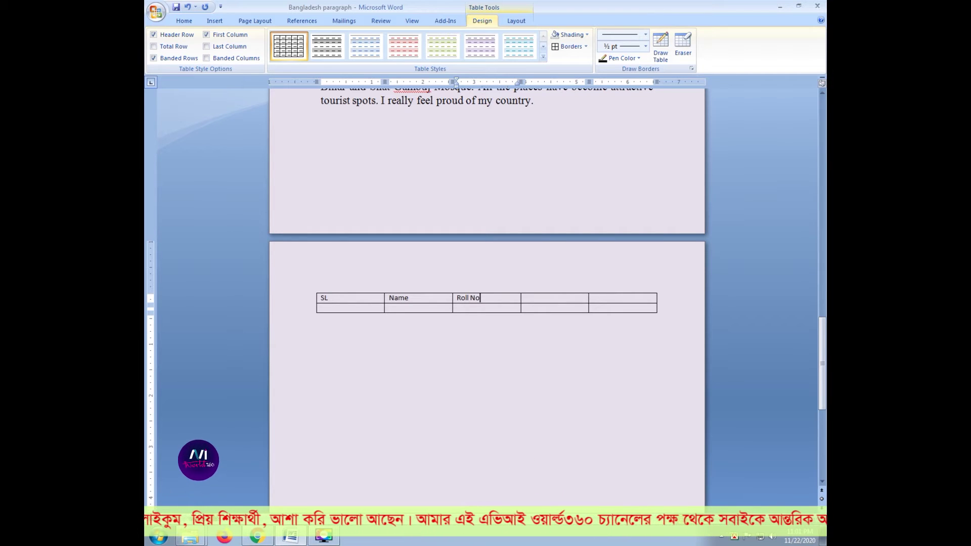
{"action": "key", "text": "Tab"}
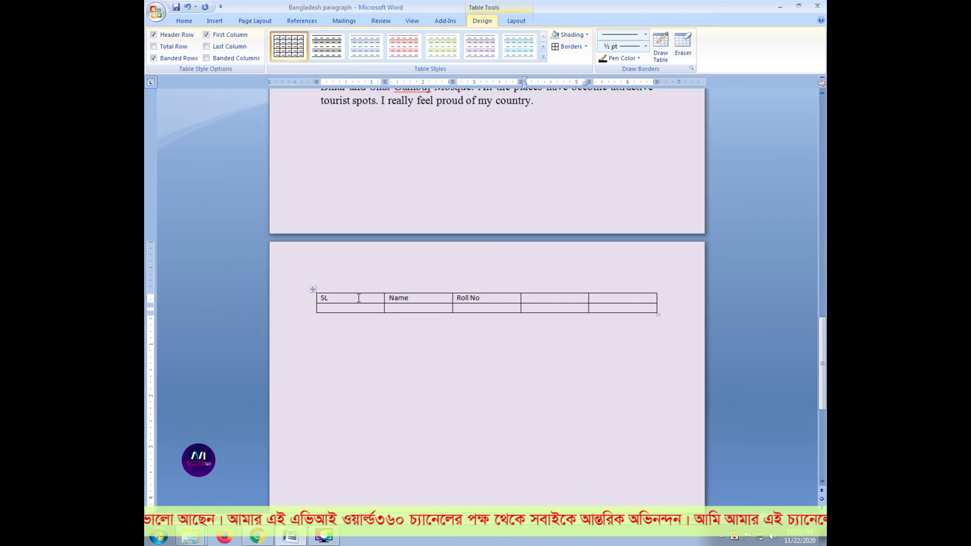
{"action": "type", "text": "Total"}
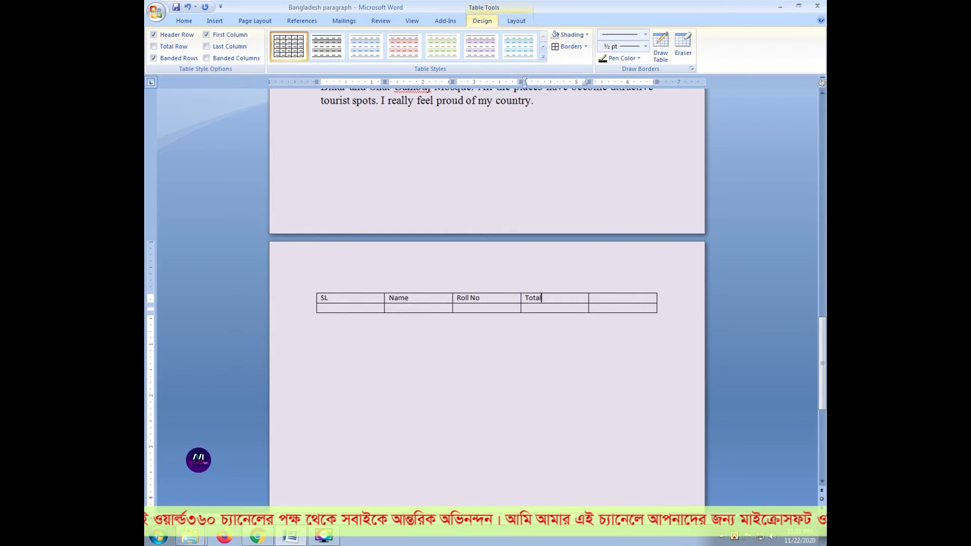
{"action": "type", "text": " Mark"}
{"action": "key", "text": "Tab"}
{"action": "mouse_move", "coordinate": [383, 299]}
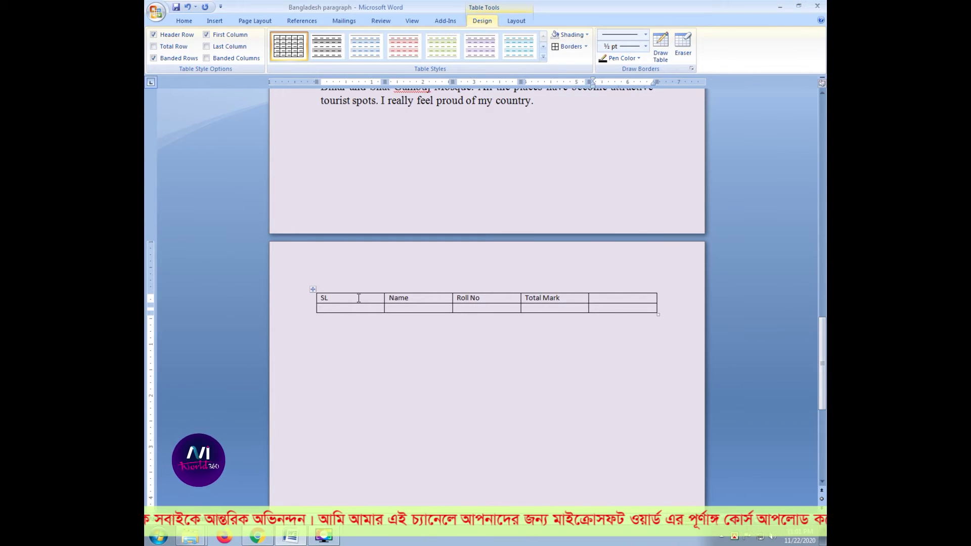
{"action": "type", "text": "GPA"}
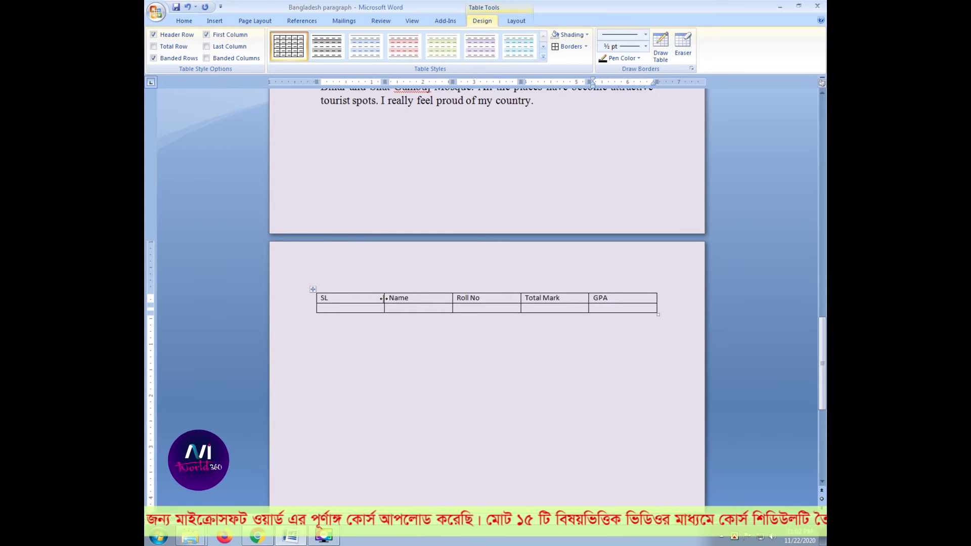
Narrow the SL column, widen the Name column, and put the cursor in the first SL data cell
{"action": "left_click_drag", "start_coordinate": [384, 299], "coordinate": [332, 300]}
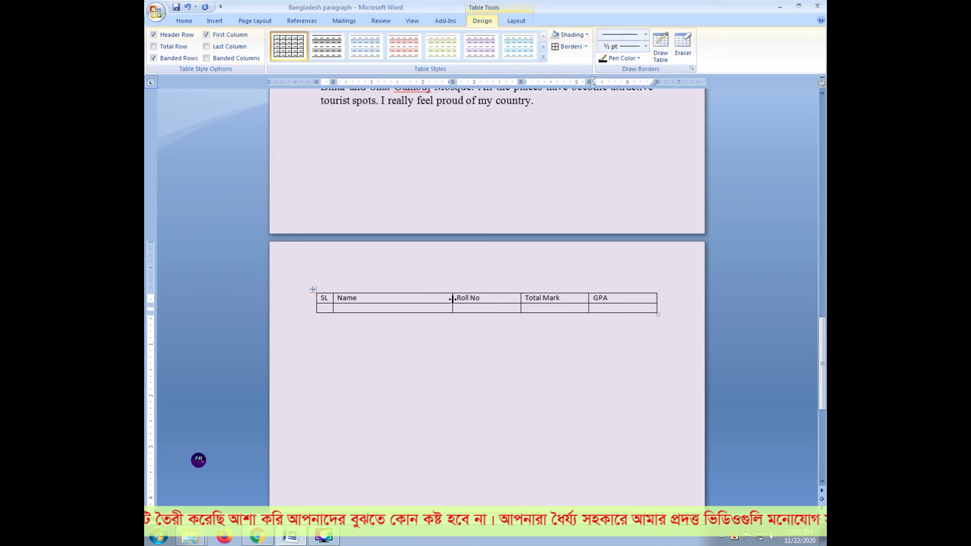
{"action": "left_click_drag", "start_coordinate": [452, 299], "coordinate": [609, 299]}
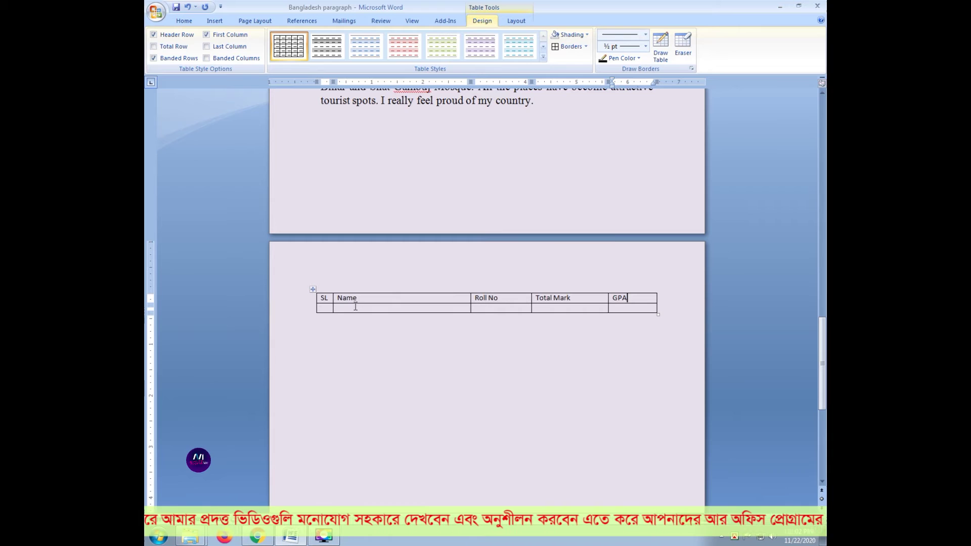
{"action": "left_click", "coordinate": [323, 308]}
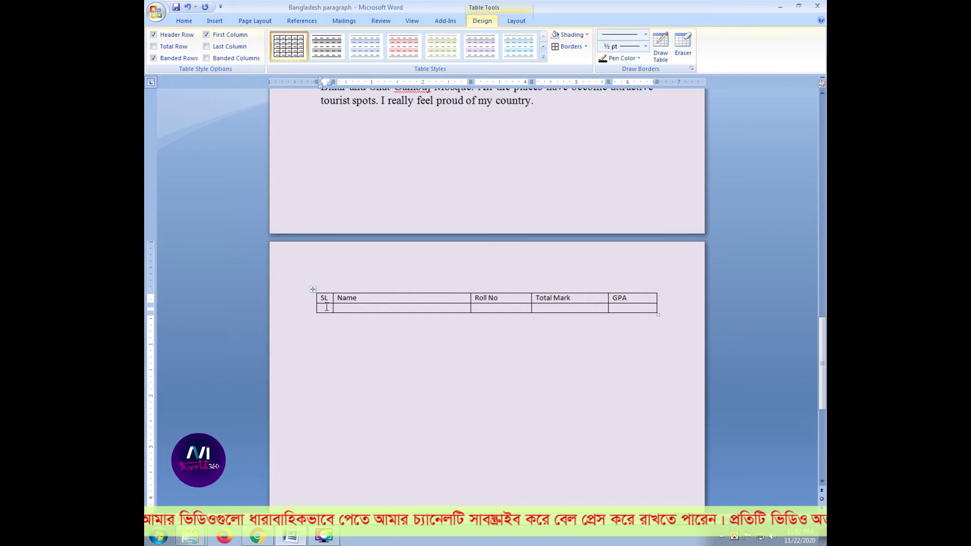
{"action": "left_click", "coordinate": [180, 19]}
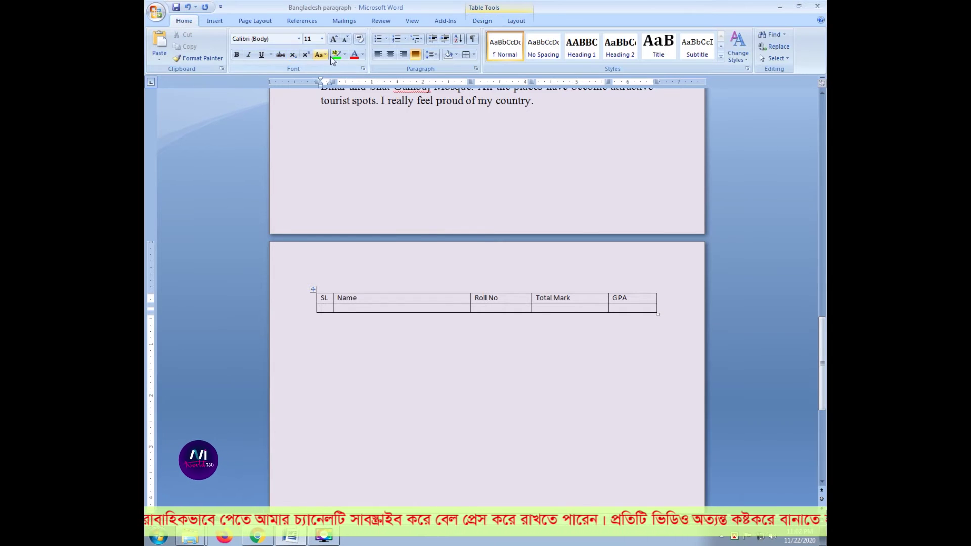
Apply automatic numbering to the first SL data cell so it shows '1.', keeping the column narrow
{"action": "left_click", "coordinate": [398, 39]}
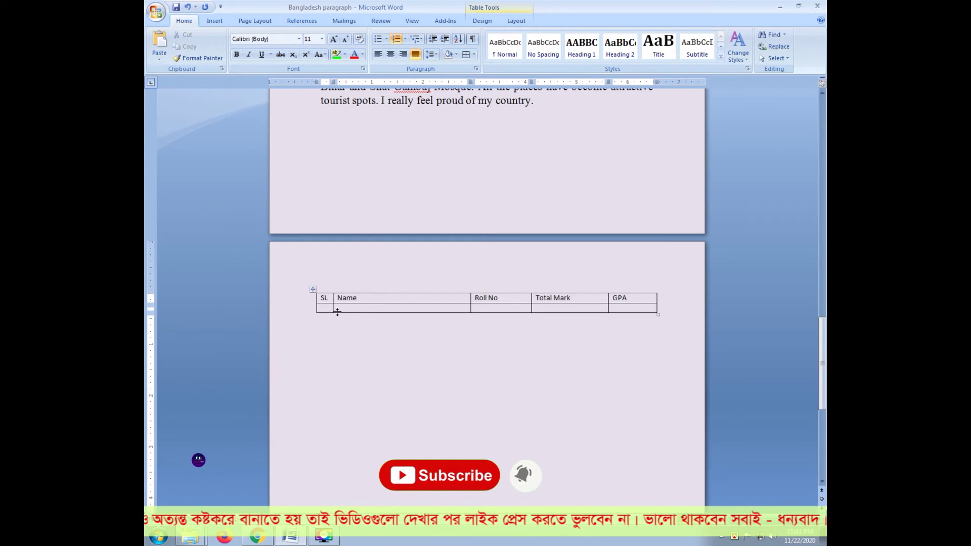
{"action": "left_click_drag", "start_coordinate": [333, 303], "coordinate": [369, 308]}
{"action": "type", "text": "1"}
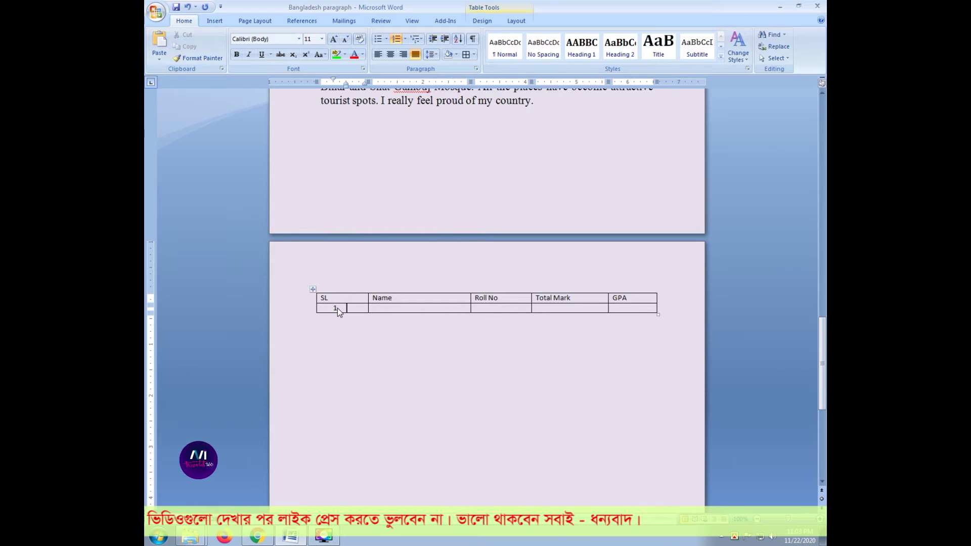
{"action": "left_click", "coordinate": [337, 308]}
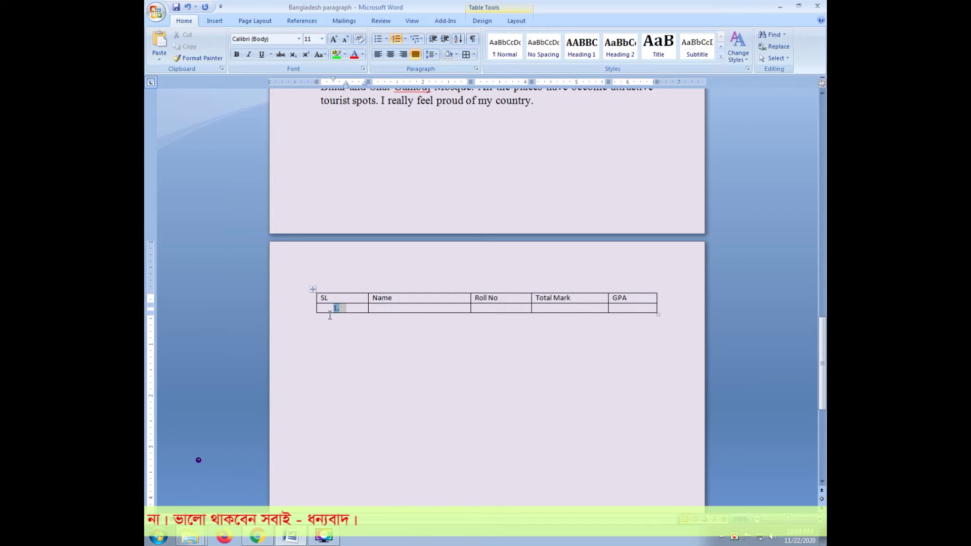
{"action": "left_click_drag", "start_coordinate": [368, 308], "coordinate": [339, 308]}
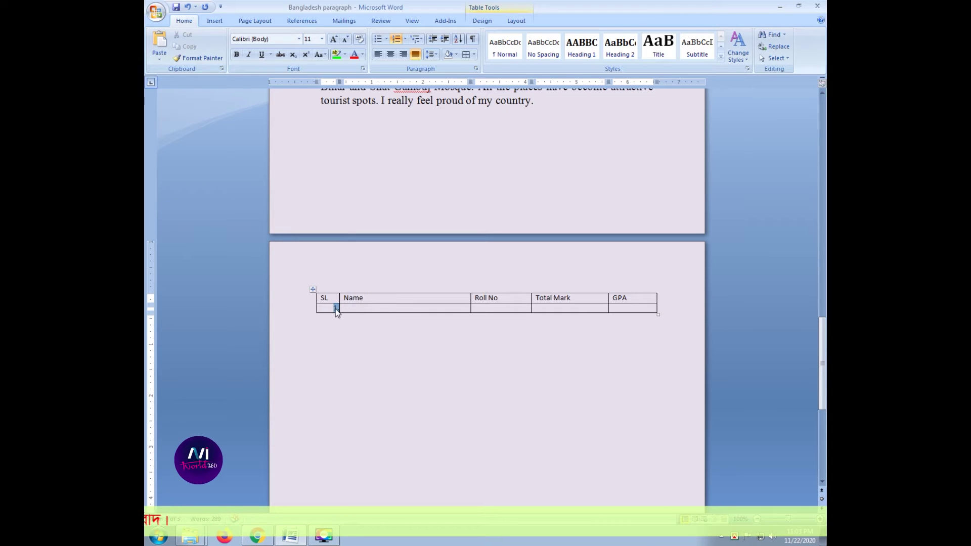
{"action": "left_click", "coordinate": [358, 340]}
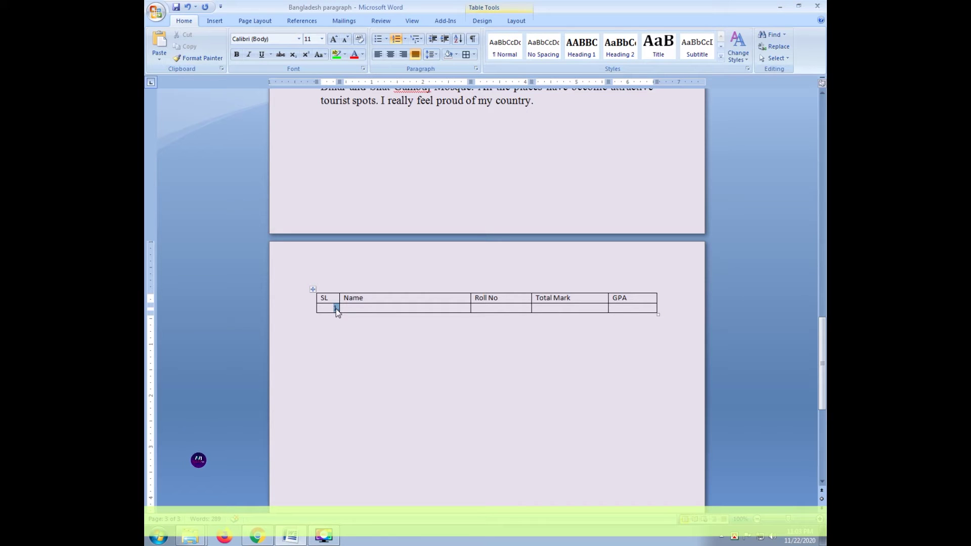
{"action": "mouse_move", "coordinate": [335, 309]}
{"action": "left_mouse_down"}
{"action": "mouse_move", "coordinate": [324, 311]}
{"action": "mouse_move", "coordinate": [337, 308]}
{"action": "left_mouse_up"}
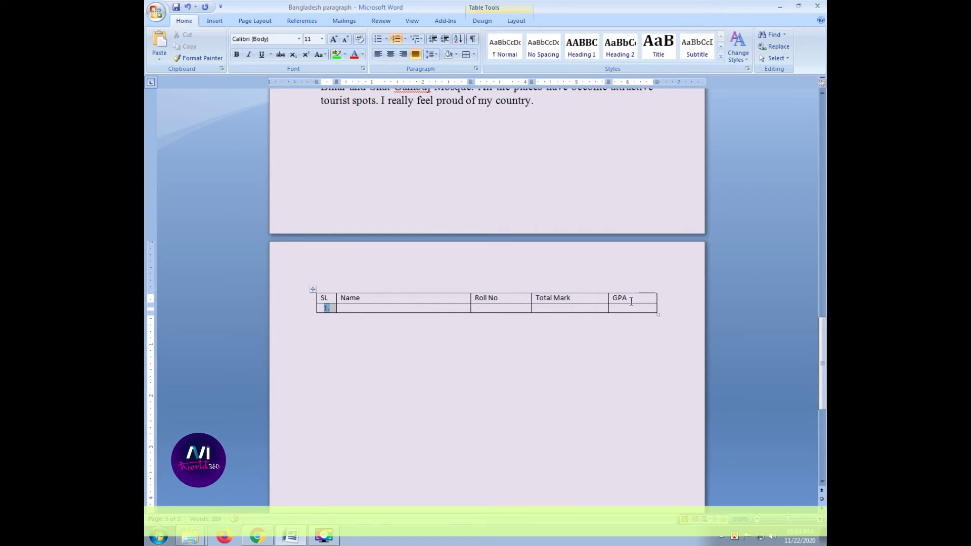
Centre and bold the whole header row
{"action": "left_click_drag", "start_coordinate": [631, 301], "coordinate": [324, 299]}
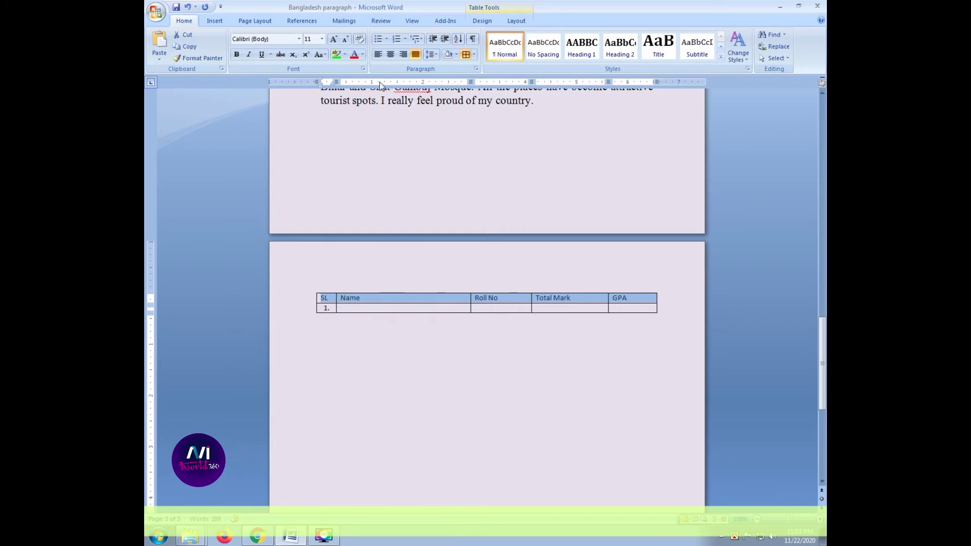
{"action": "left_click", "coordinate": [391, 54]}
{"action": "left_click", "coordinate": [237, 54]}
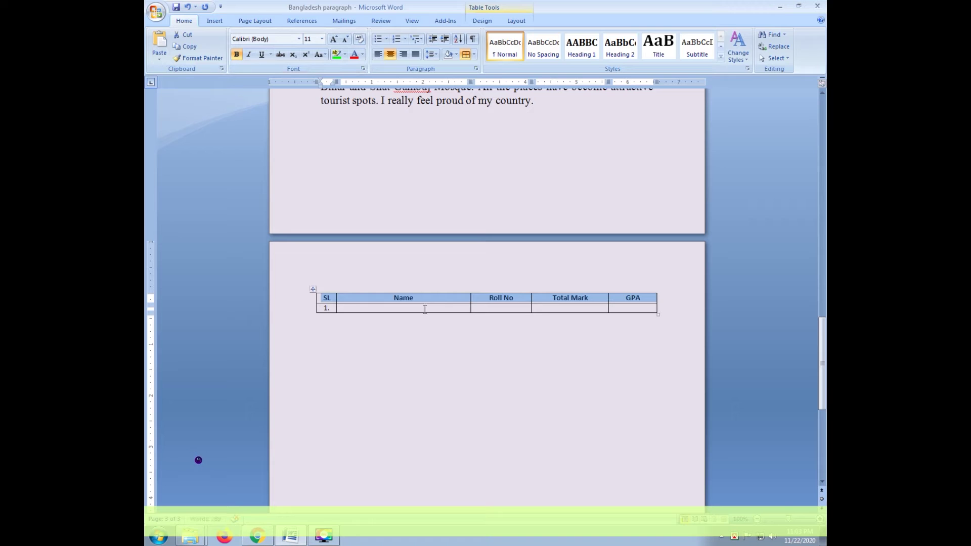
Fill row 1 with a student's name, Roll No 101, Total Mark 800 and GPA 5.0
{"action": "left_click", "coordinate": [425, 309]}
{"action": "type", "text": "Imrul Islam"}
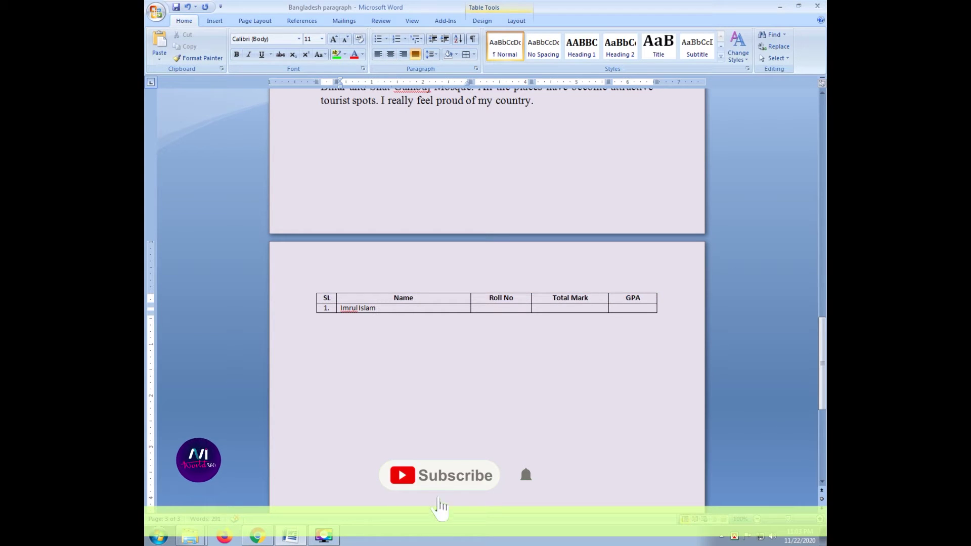
{"action": "key", "text": "Tab"}
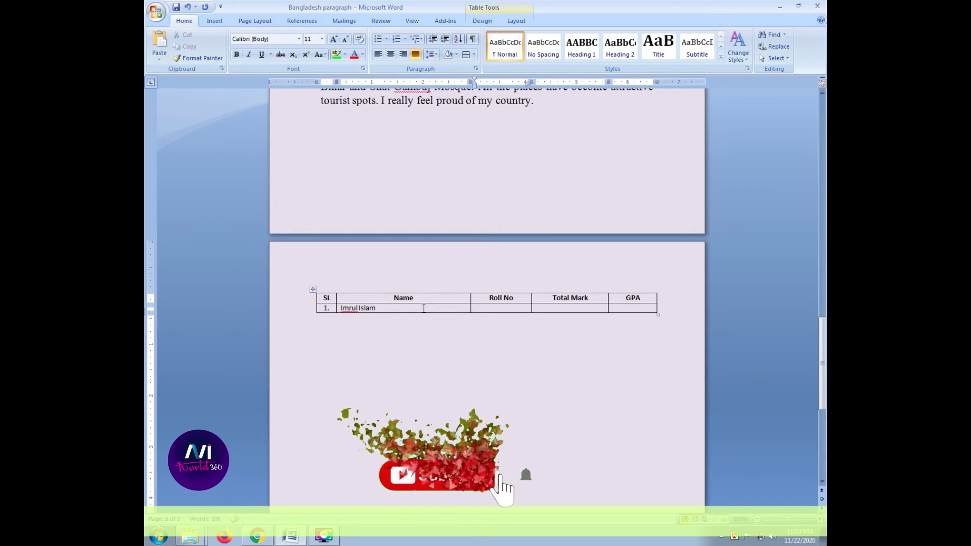
{"action": "type", "text": "101"}
{"action": "key", "text": "Tab"}
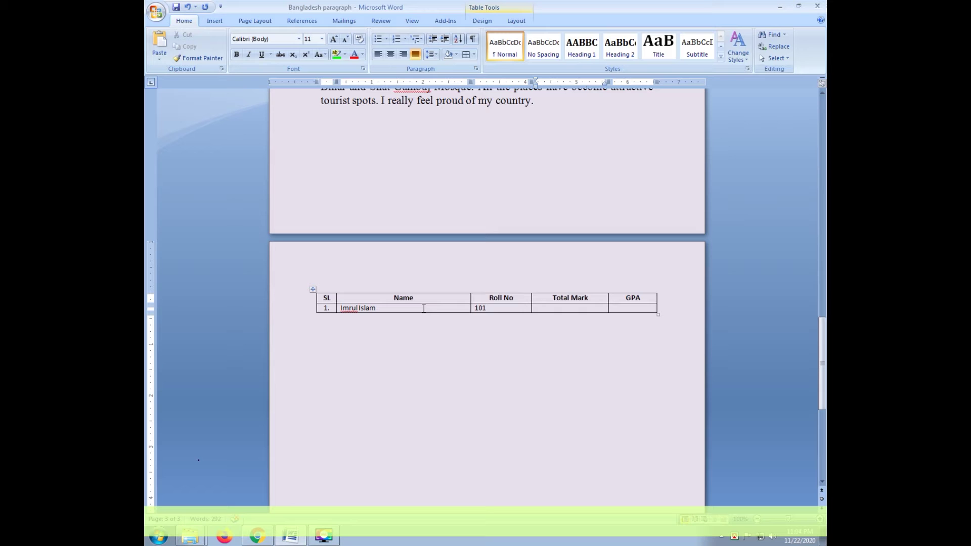
{"action": "type", "text": "800"}
{"action": "key", "text": "Tab"}
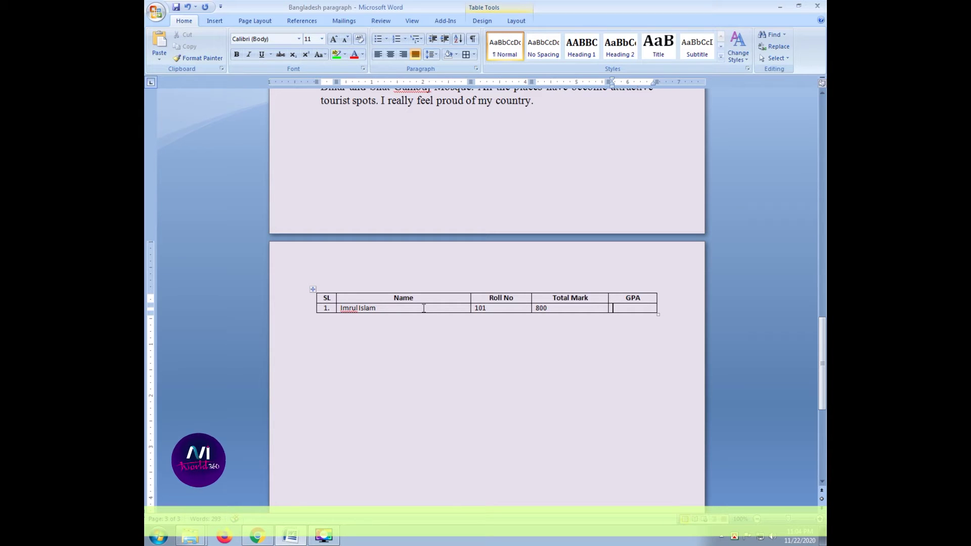
{"action": "type", "text": "5"}
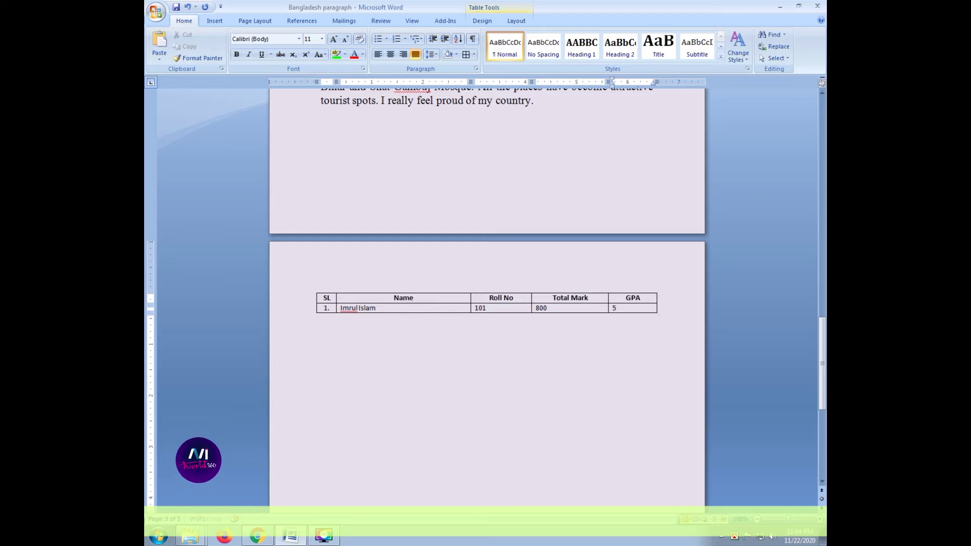
{"action": "type", "text": ".0"}
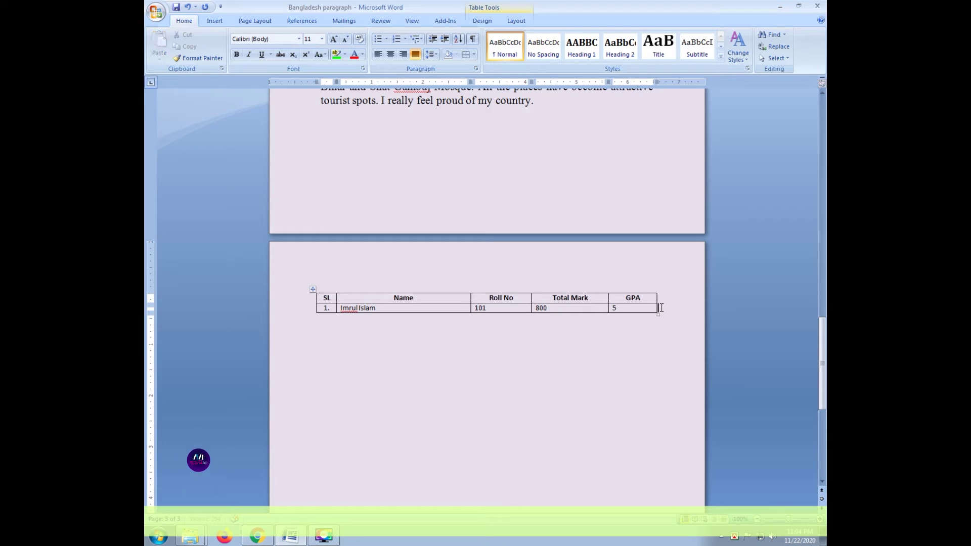
Undo the accidental extra row and the GPA entry
{"action": "key", "text": "Return"}
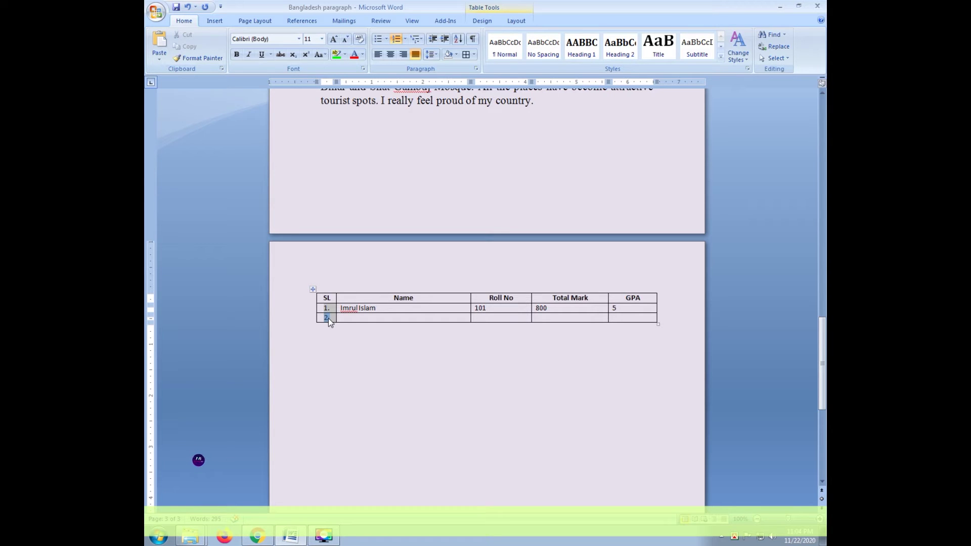
{"action": "left_click", "coordinate": [535, 360]}
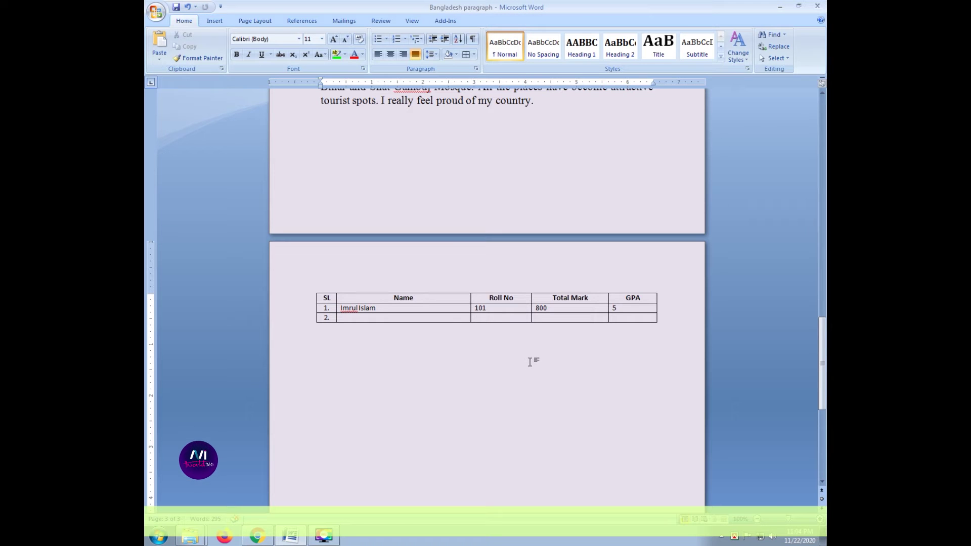
{"action": "key", "text": "ctrl+z"}
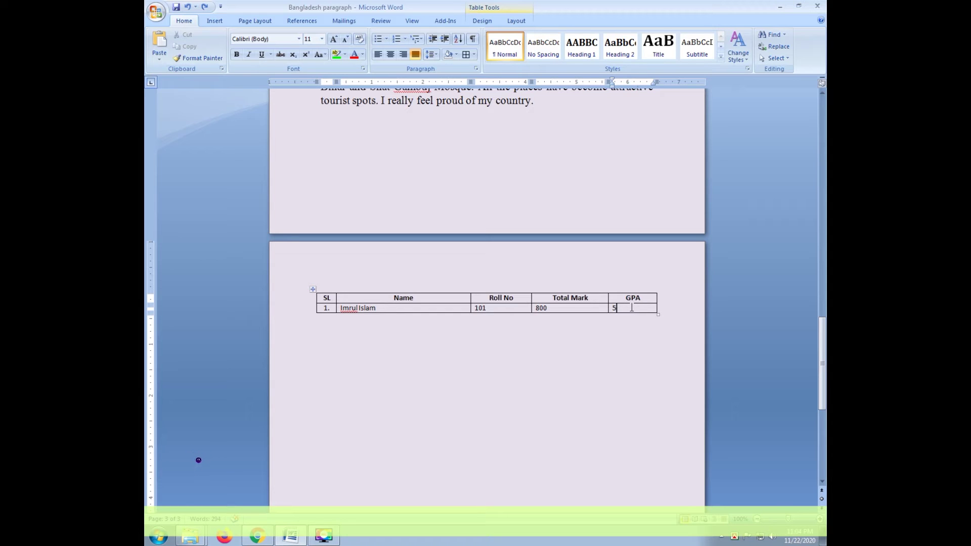
{"action": "key", "text": "ctrl+z"}
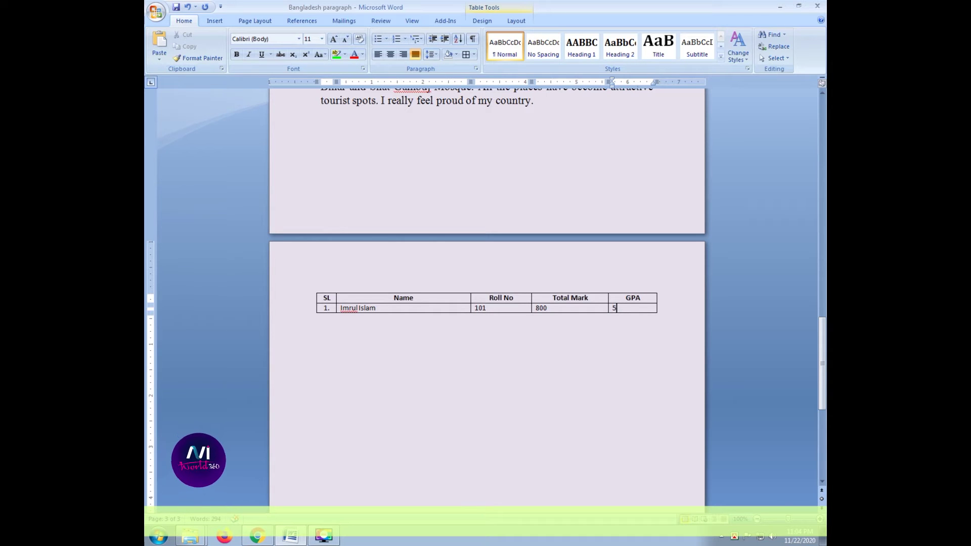
Add row 2 with a second student's name, Roll No 102, Total Mark 850, GPA 5, then add row 3
{"action": "key", "text": "Tab"}
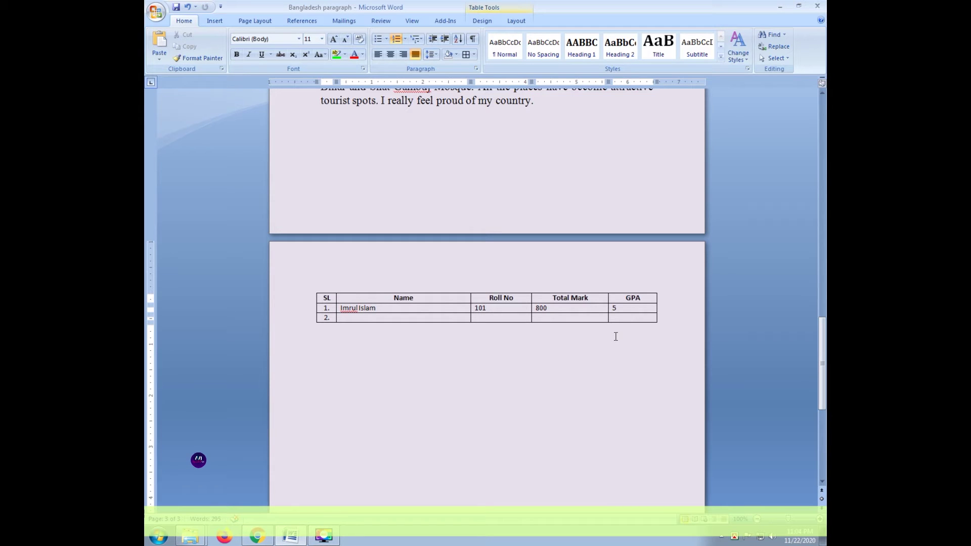
{"action": "key", "text": "Tab"}
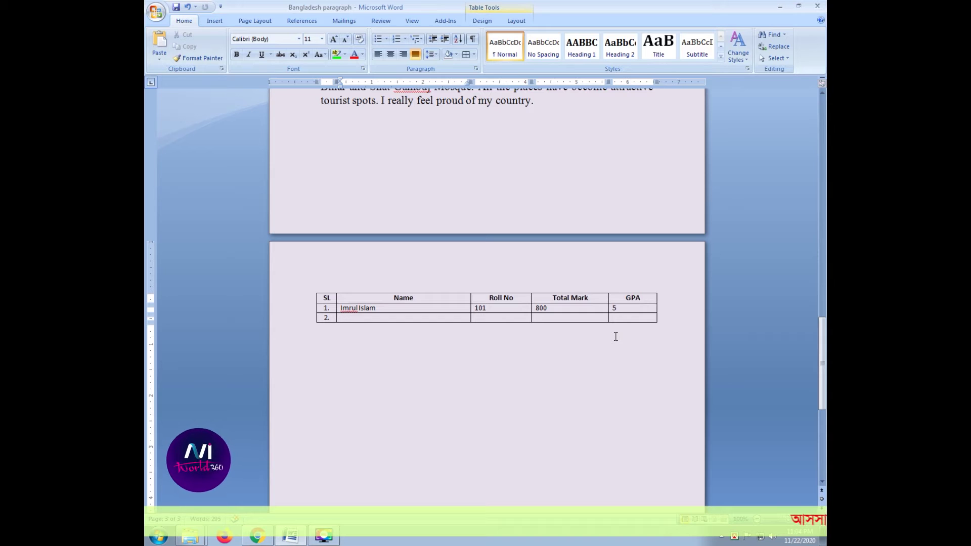
{"action": "type", "text": "Shakib"}
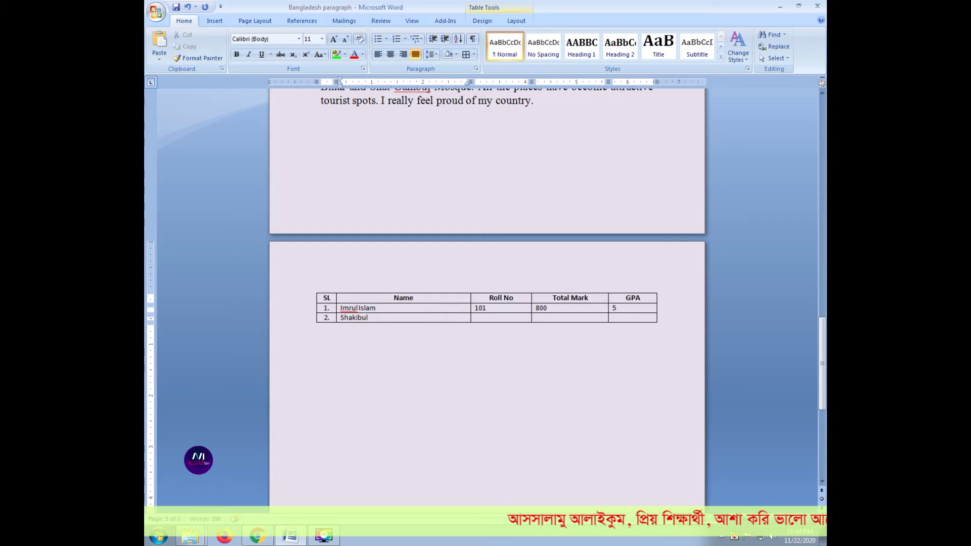
{"action": "type", "text": " Al"}
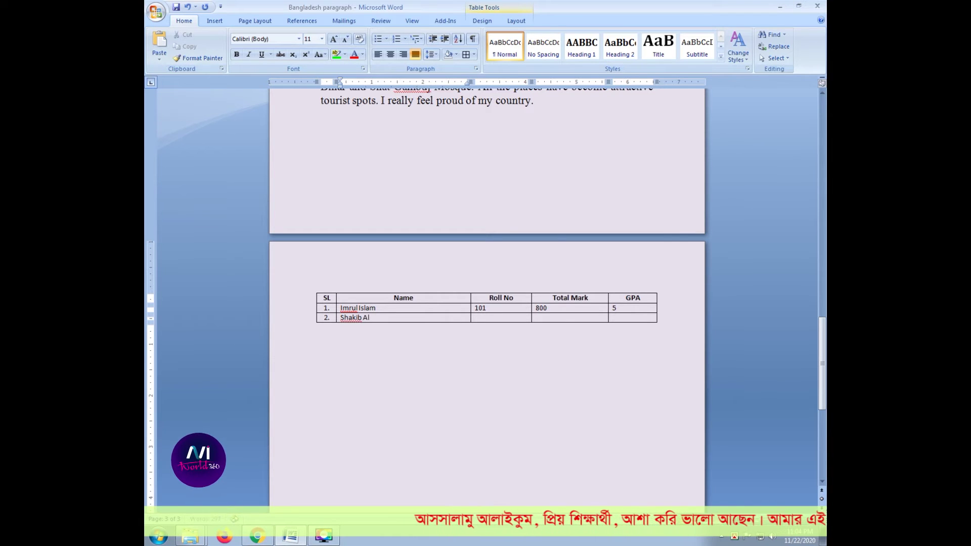
{"action": "type", "text": " Hasan"}
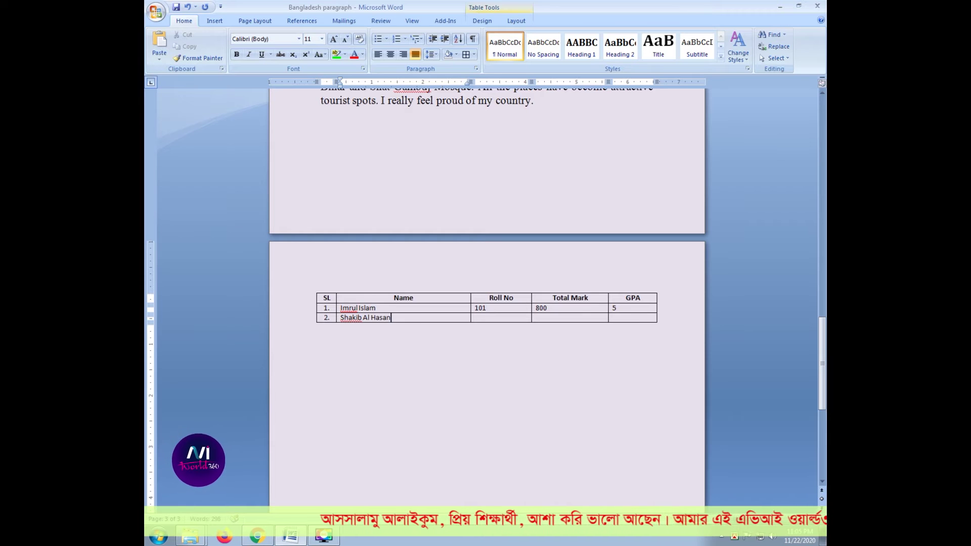
{"action": "key", "text": "Tab"}
{"action": "type", "text": "102"}
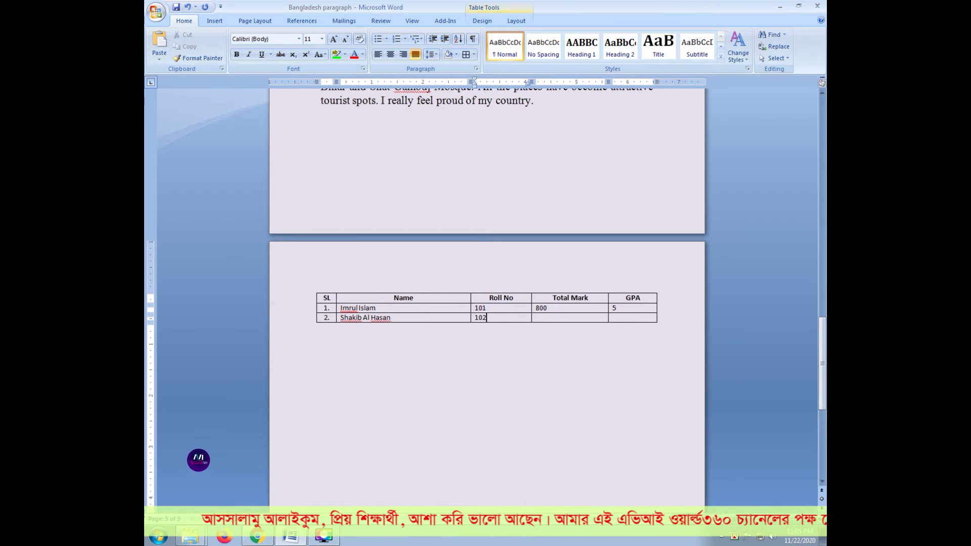
{"action": "key", "text": "Tab"}
{"action": "type", "text": "9"}
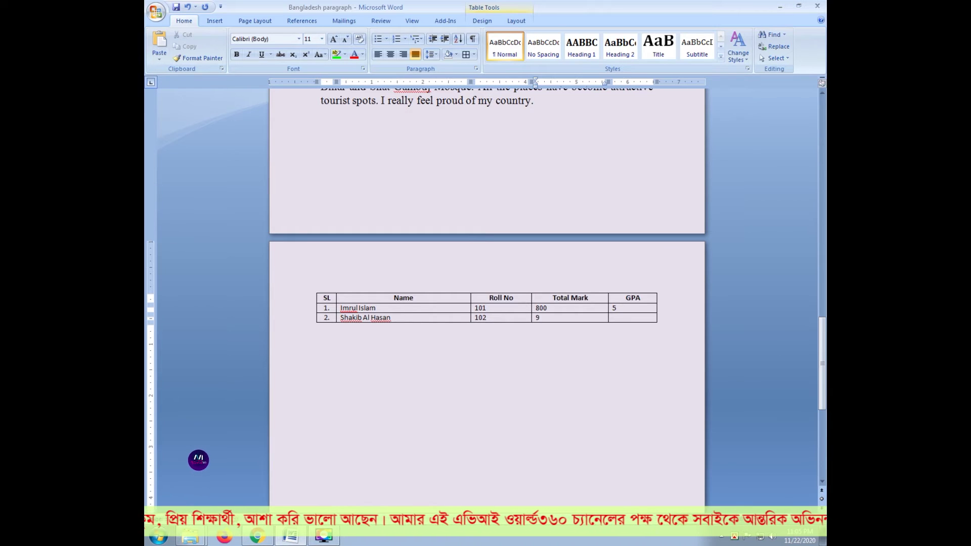
{"action": "key", "text": "BackSpace"}
{"action": "type", "text": "850"}
{"action": "key", "text": "Tab"}
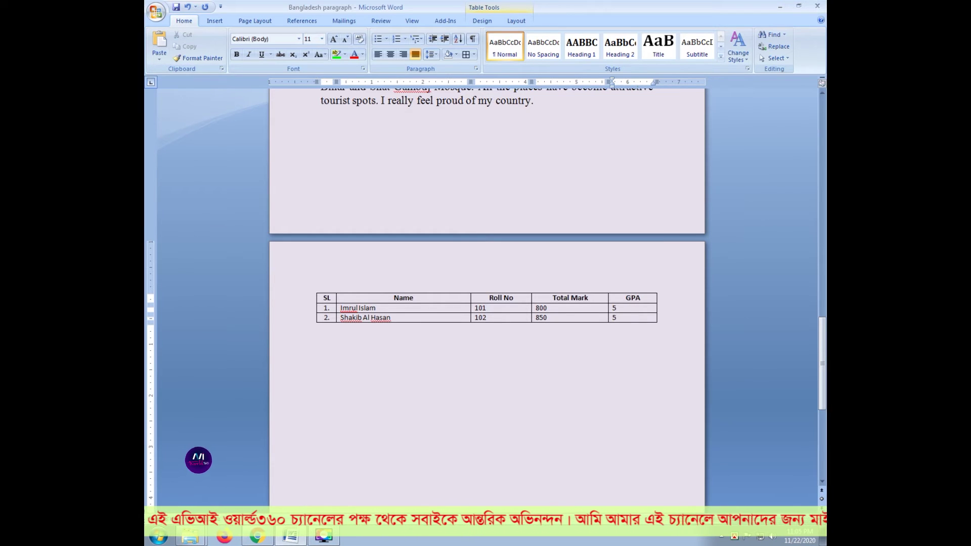
{"action": "key", "text": "Tab"}
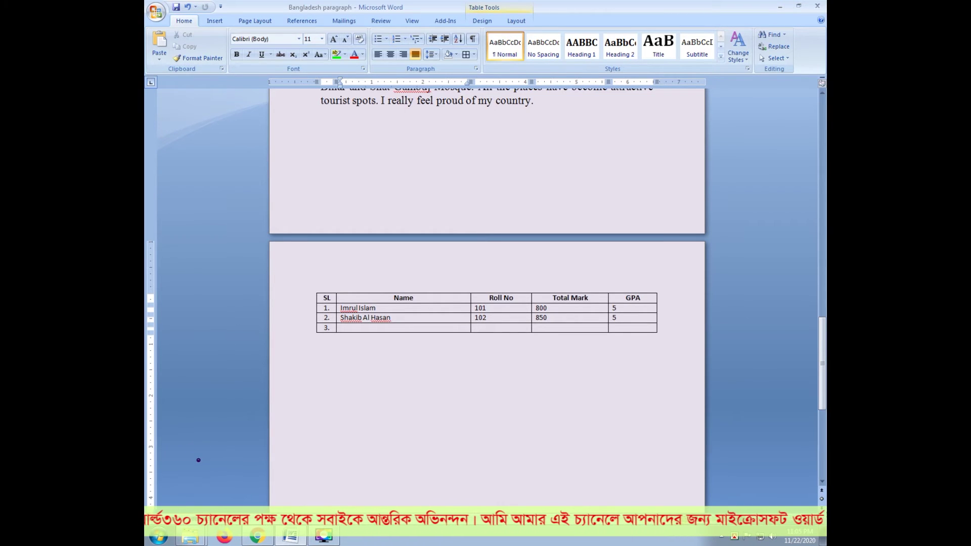
Fill row 3 with a third student's name, Roll No 99, Total Mark 750, GPA 4.5, and add row 4
{"action": "type", "text": "Mushfiqur Rahman"}
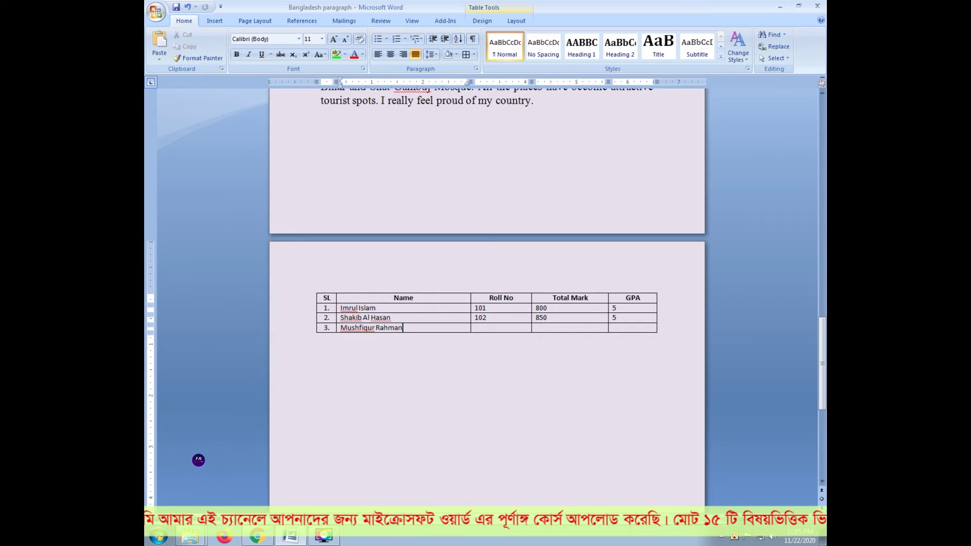
{"action": "key", "text": "Tab"}
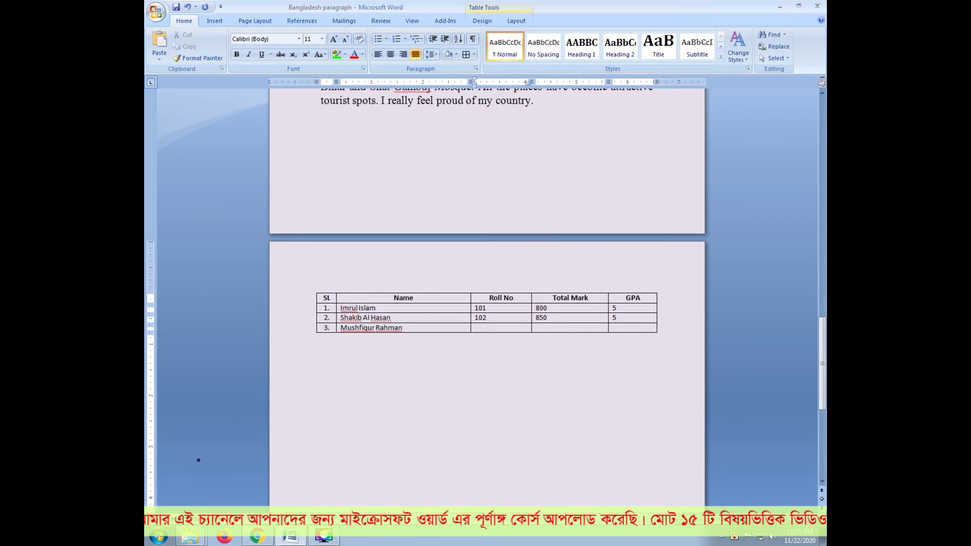
{"action": "type", "text": "03"}
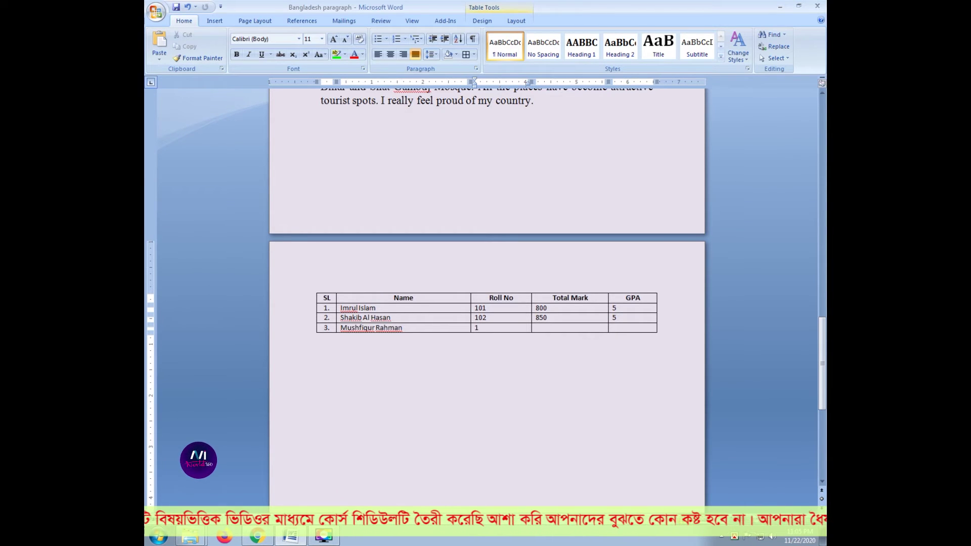
{"action": "type", "text": "99"}
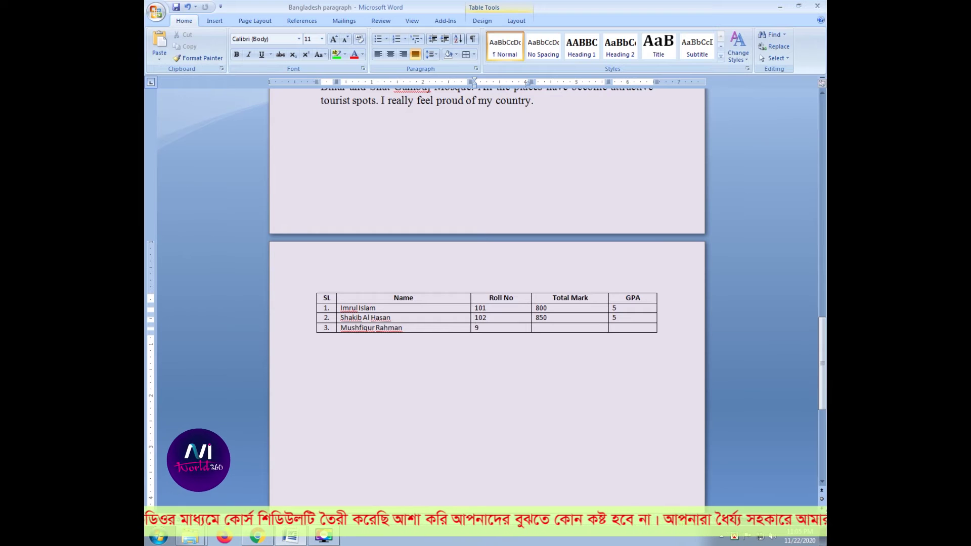
{"action": "left_click", "coordinate": [536, 328]}
{"action": "type", "text": "7"}
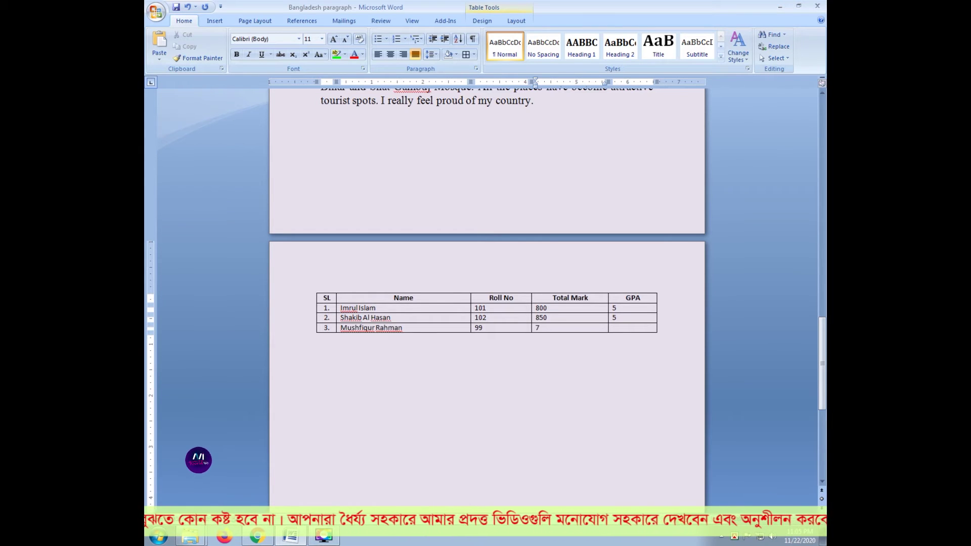
{"action": "type", "text": "50"}
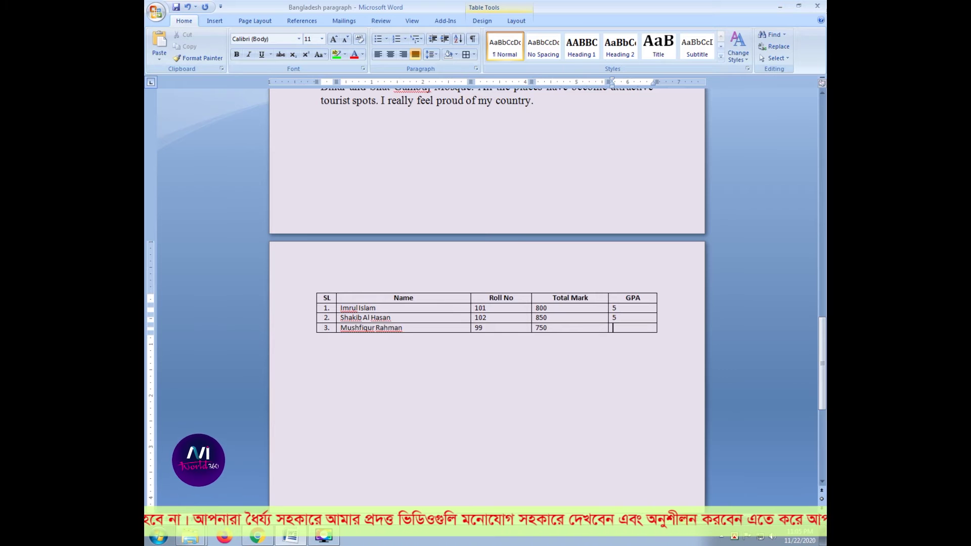
{"action": "left_click", "coordinate": [613, 327]}
{"action": "type", "text": "4.5"}
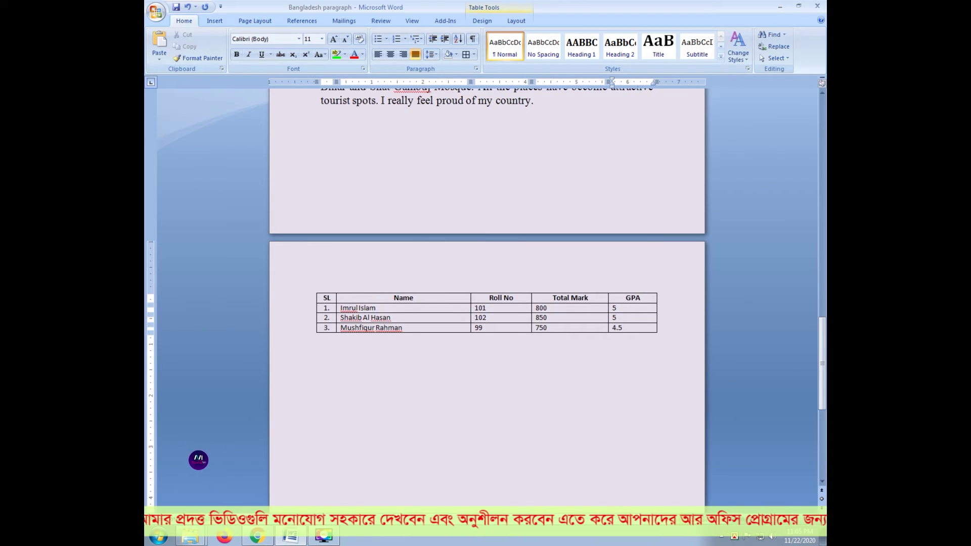
{"action": "key", "text": "Tab"}
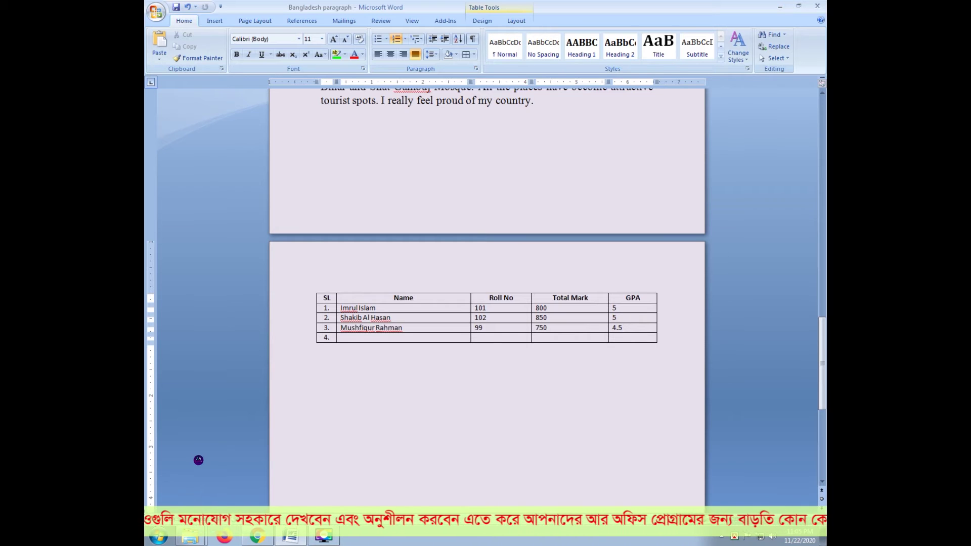
Fill row 4 with a fourth student's name, Roll No 100, Total Mark 900 and GPA 5
{"action": "key", "text": "Tab"}
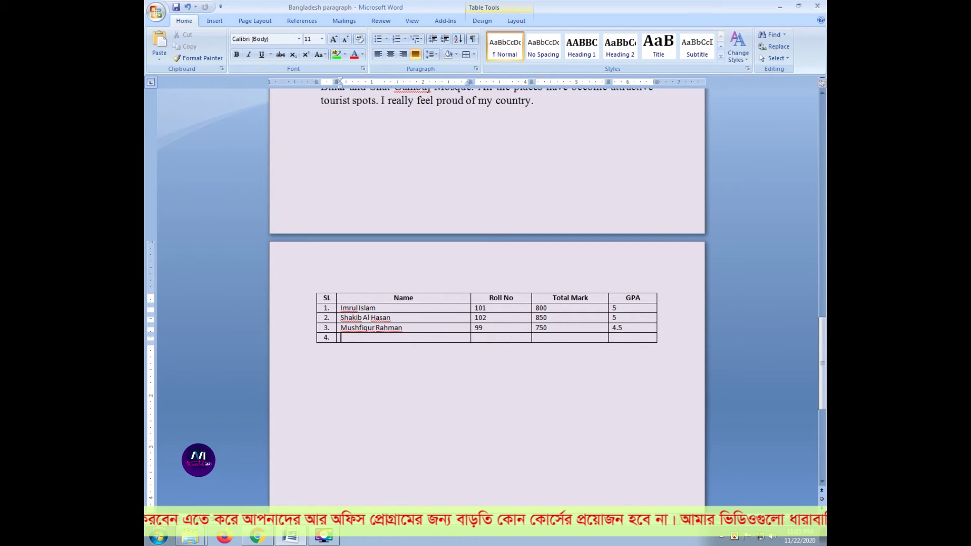
{"action": "type", "text": "Mashraf"}
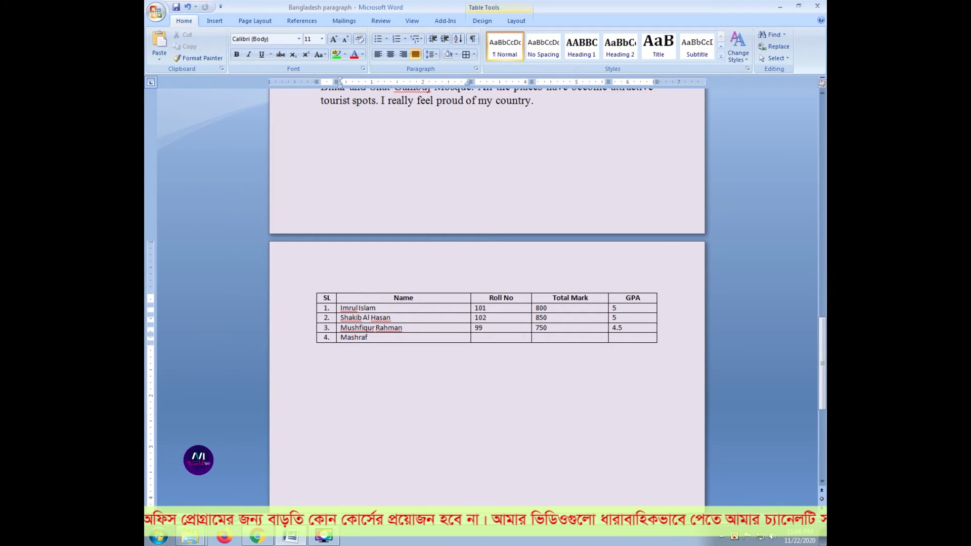
{"action": "type", "text": "i Bin Mortuza"}
{"action": "key", "text": "Tab"}
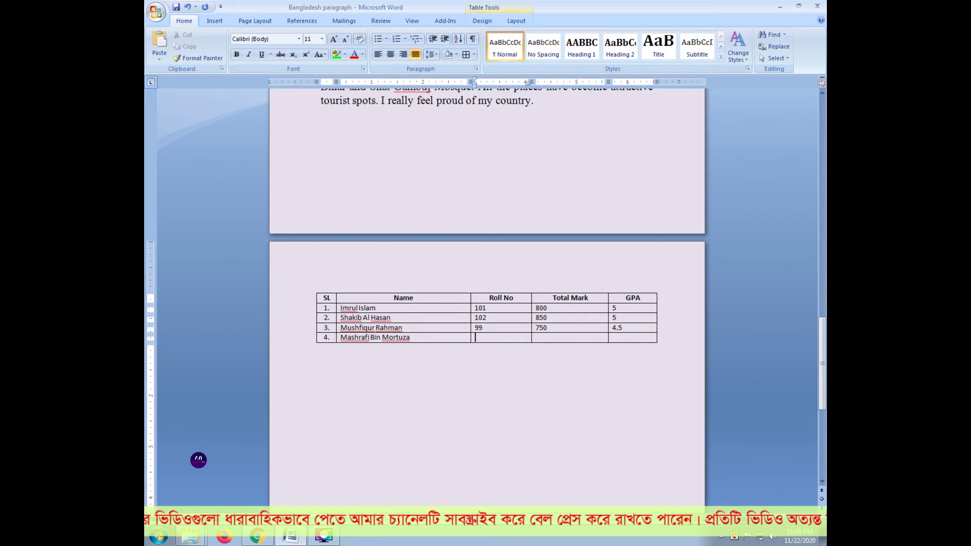
{"action": "type", "text": "100"}
{"action": "key", "text": "Tab"}
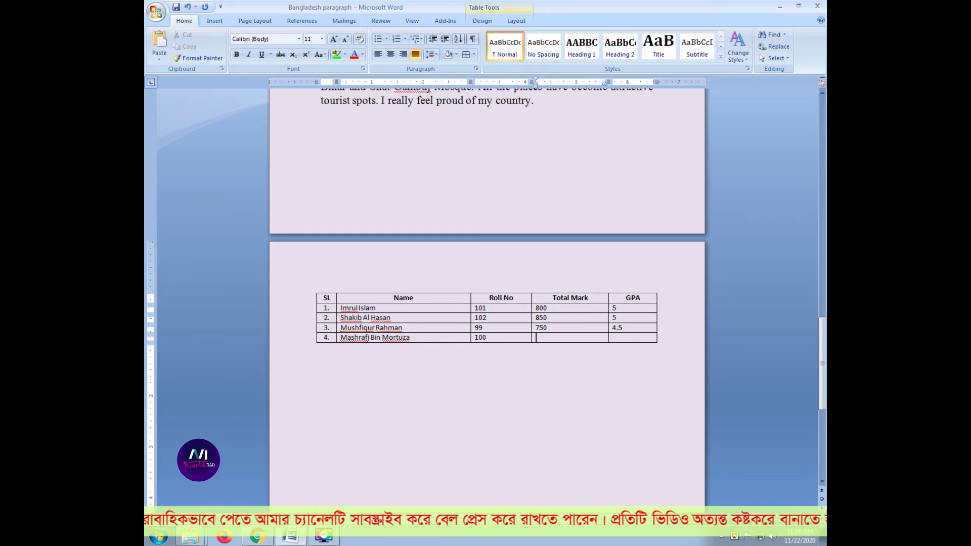
{"action": "type", "text": "900"}
{"action": "key", "text": "Tab"}
{"action": "type", "text": "5"}
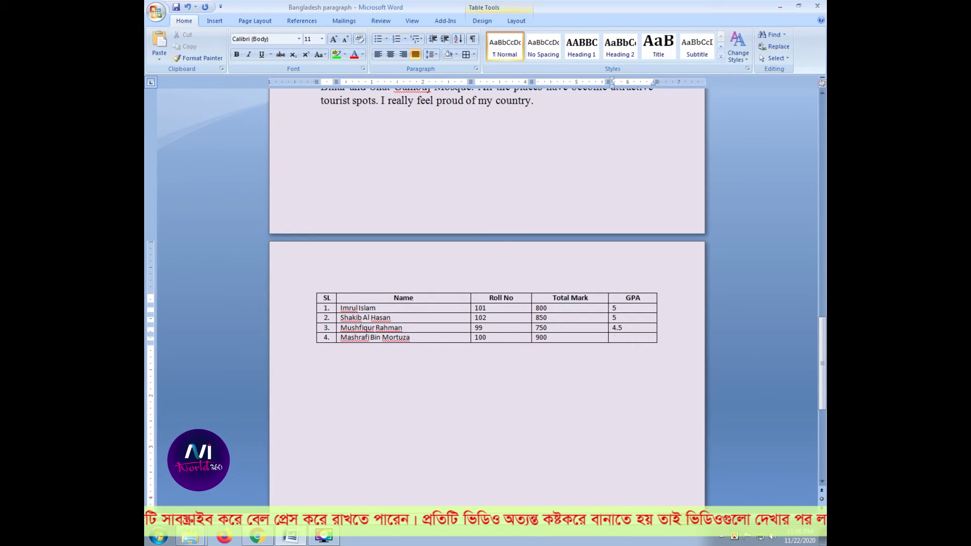
{"action": "mouse_move", "coordinate": [636, 338]}
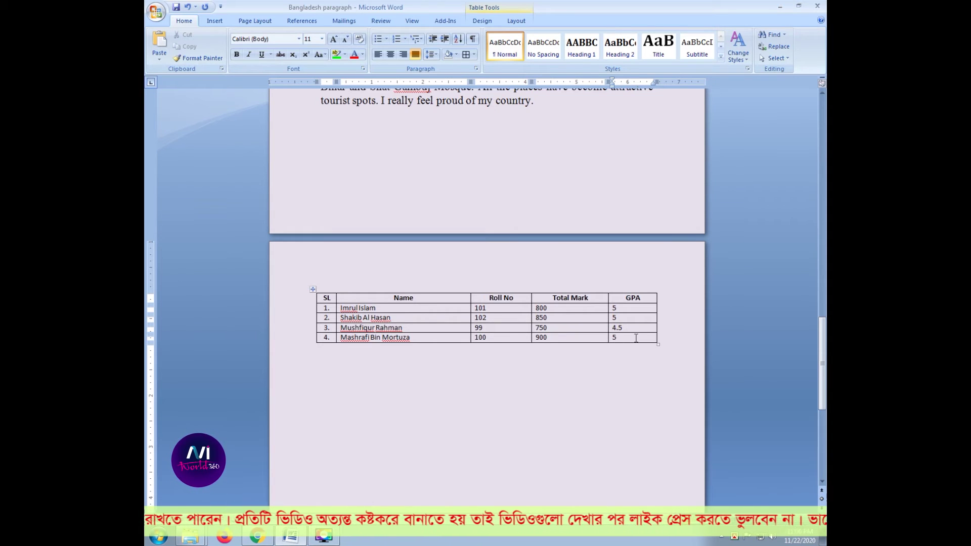
{"action": "left_click_drag", "start_coordinate": [633, 337], "coordinate": [483, 309]}
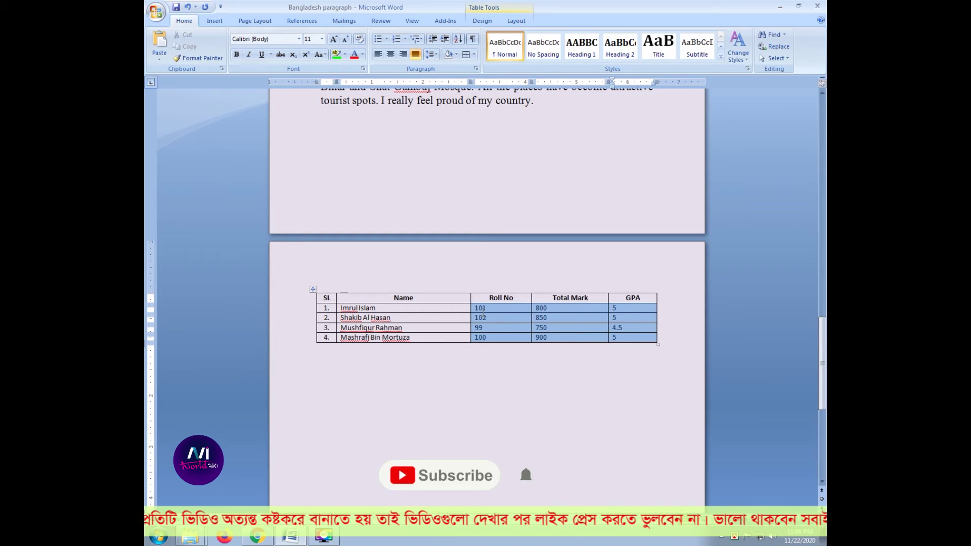
Centre the Roll No, Total Mark and GPA values in rows 1–4
{"action": "left_click", "coordinate": [617, 360]}
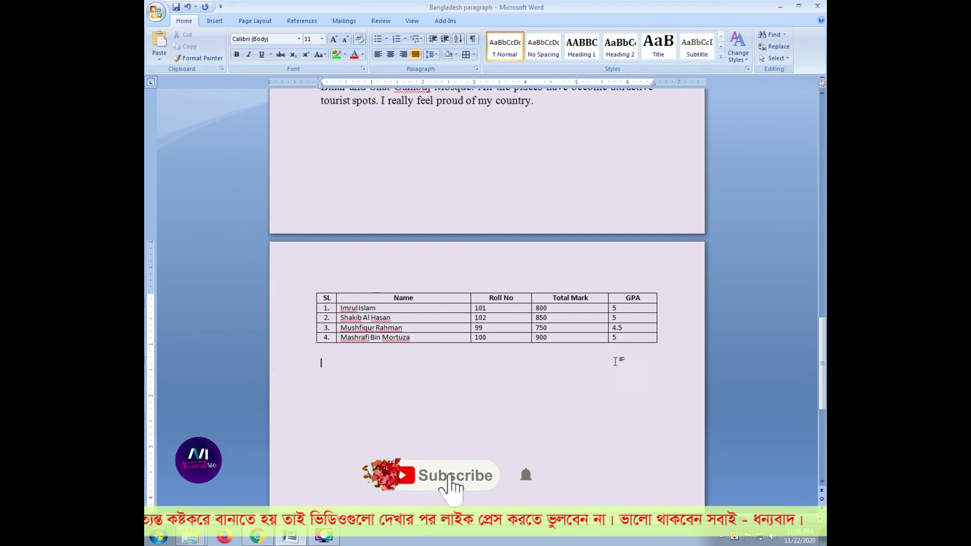
{"action": "mouse_move", "coordinate": [633, 338]}
{"action": "left_mouse_down"}
{"action": "mouse_move", "coordinate": [579, 339]}
{"action": "mouse_move", "coordinate": [481, 310]}
{"action": "left_mouse_up"}
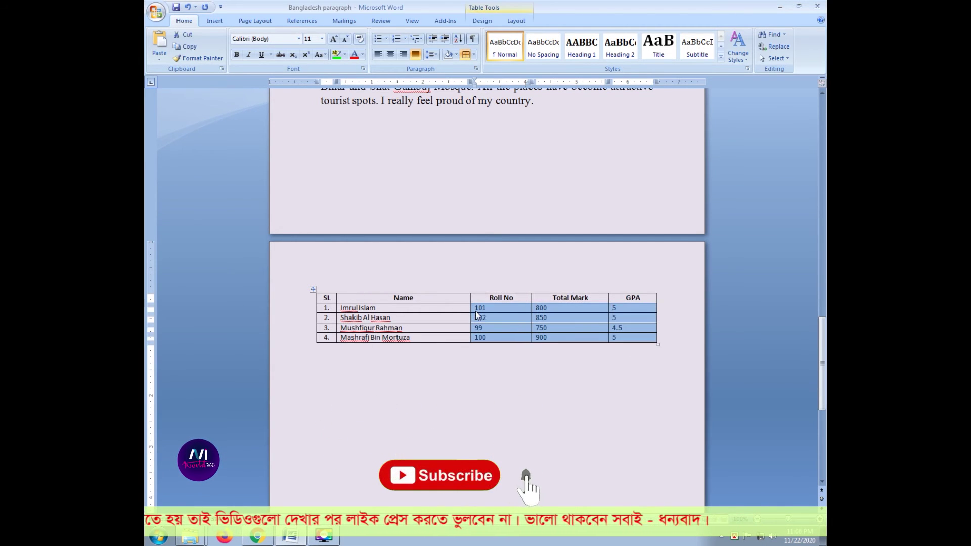
{"action": "left_click", "coordinate": [390, 54]}
{"action": "left_click", "coordinate": [411, 354]}
Select the names, the data rows and the Roll No column in turn, then put the cursor after the last row
{"action": "left_click_drag", "start_coordinate": [413, 338], "coordinate": [343, 311]}
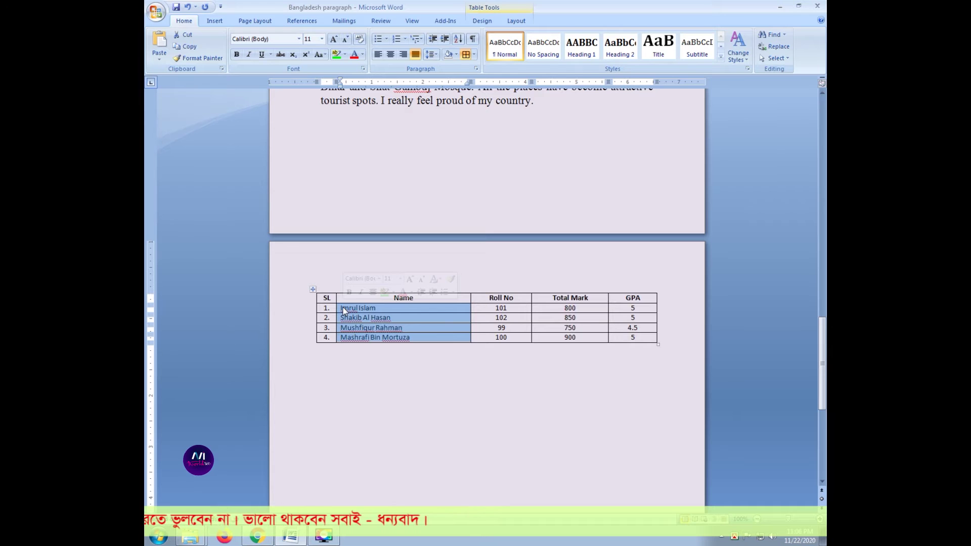
{"action": "left_click", "coordinate": [520, 376]}
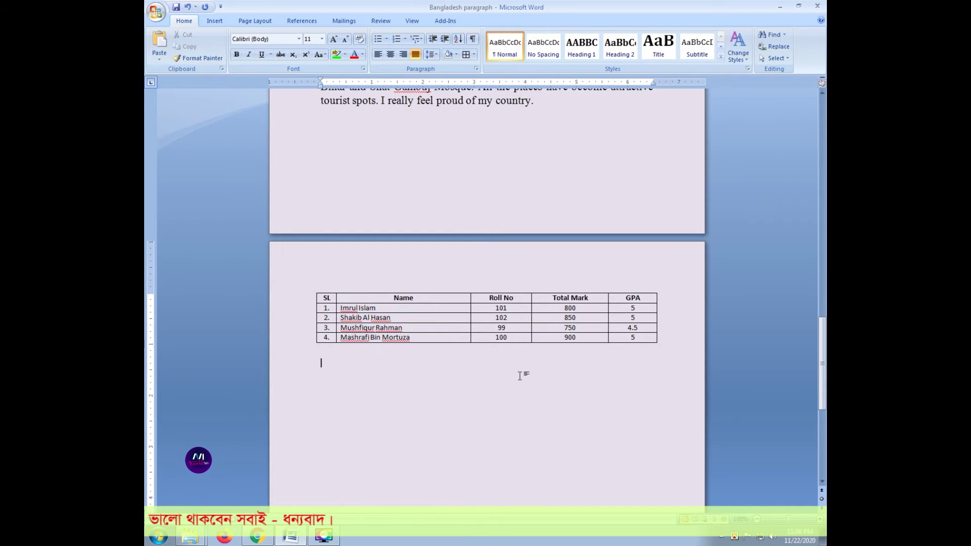
{"action": "left_click_drag", "start_coordinate": [638, 337], "coordinate": [326, 306]}
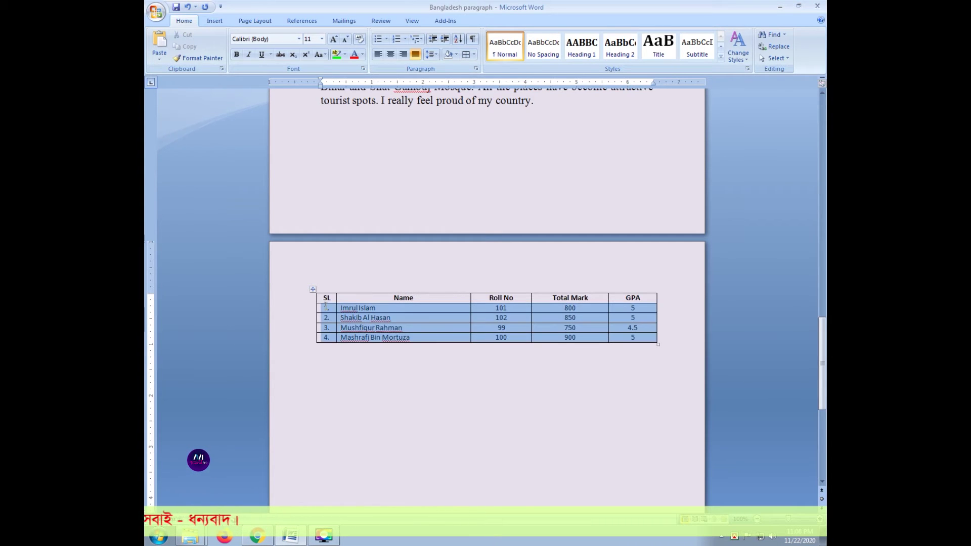
{"action": "left_click", "coordinate": [507, 383]}
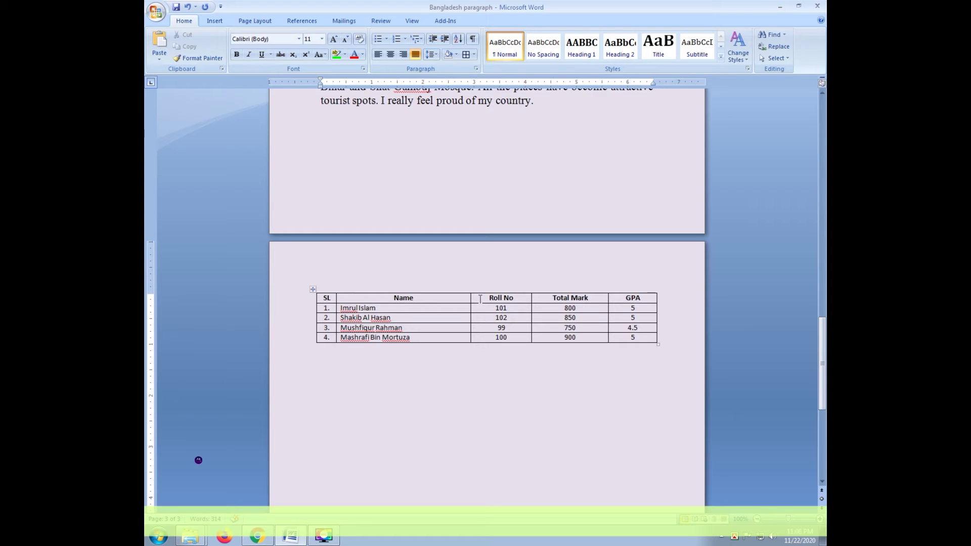
{"action": "left_click_drag", "start_coordinate": [487, 299], "coordinate": [486, 334]}
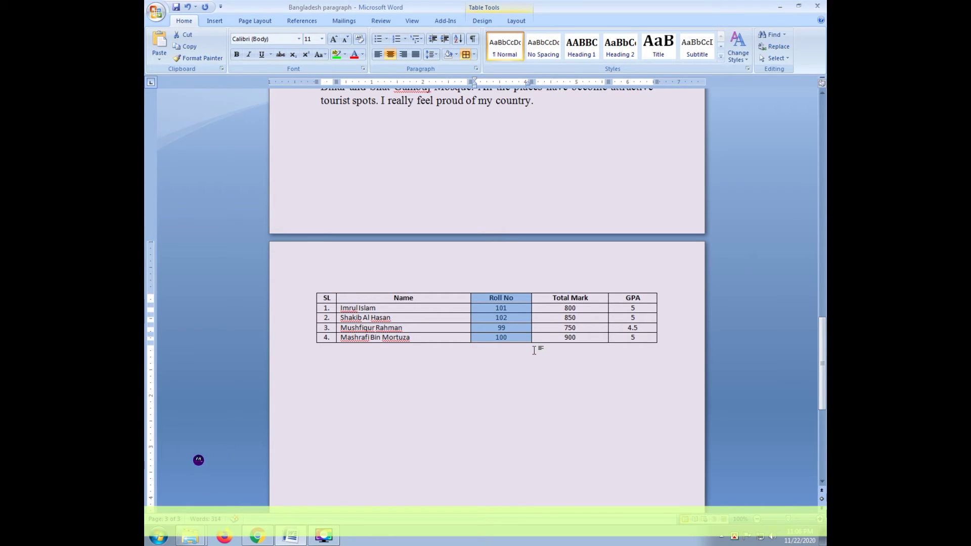
{"action": "left_click", "coordinate": [641, 380]}
{"action": "left_click", "coordinate": [660, 337]}
Undo a stray new row, then insert an empty column right of the GPA column
{"action": "key", "text": "Return"}
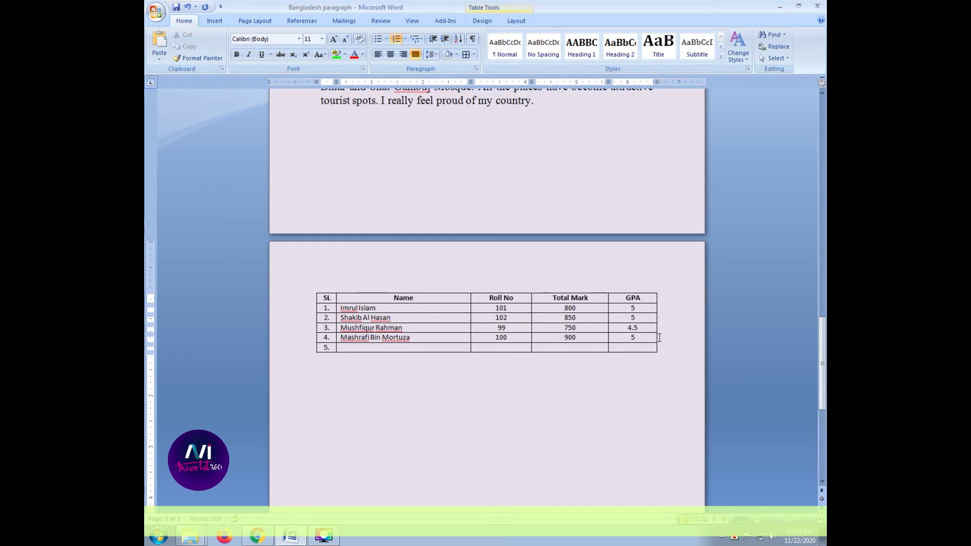
{"action": "key", "text": "ctrl+z"}
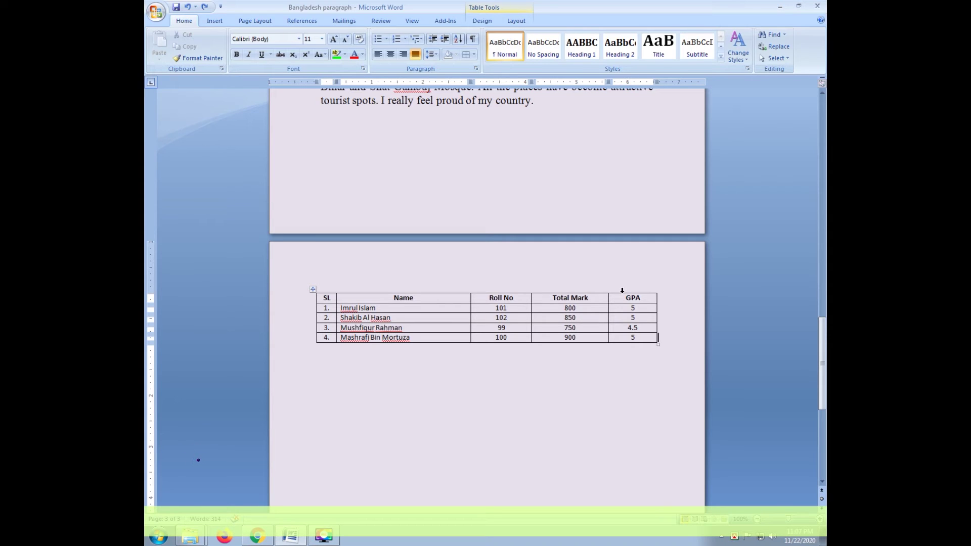
{"action": "left_click", "coordinate": [622, 291]}
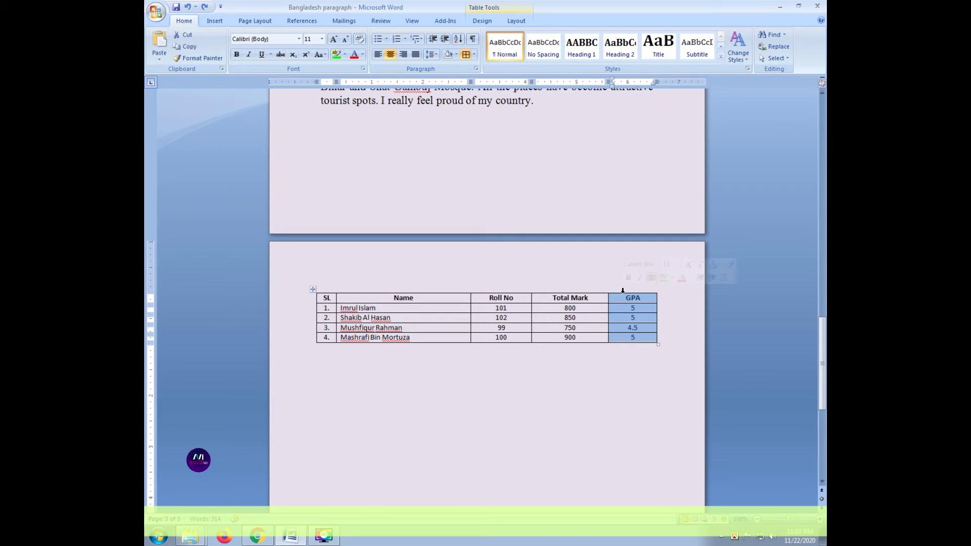
{"action": "right_click", "coordinate": [622, 299]}
{"action": "mouse_move", "coordinate": [649, 342]}
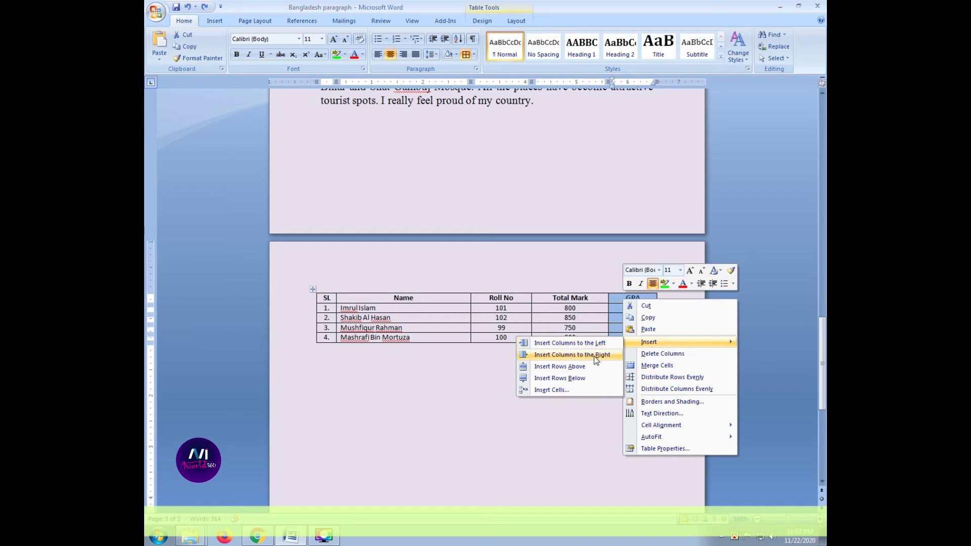
{"action": "left_click", "coordinate": [597, 356]}
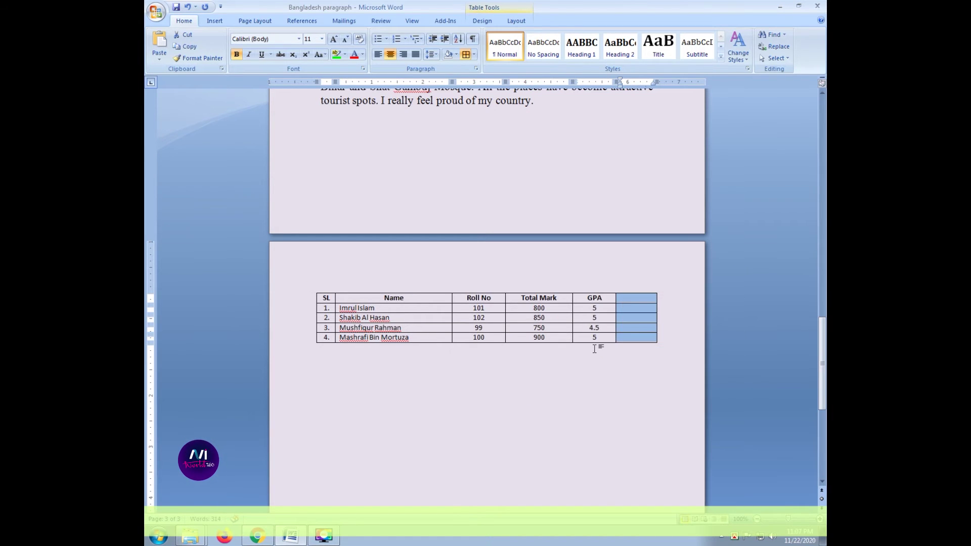
{"action": "left_click", "coordinate": [595, 349]}
Head the new column Grade and enter A+ for rows 1 and 2
{"action": "left_click", "coordinate": [634, 298]}
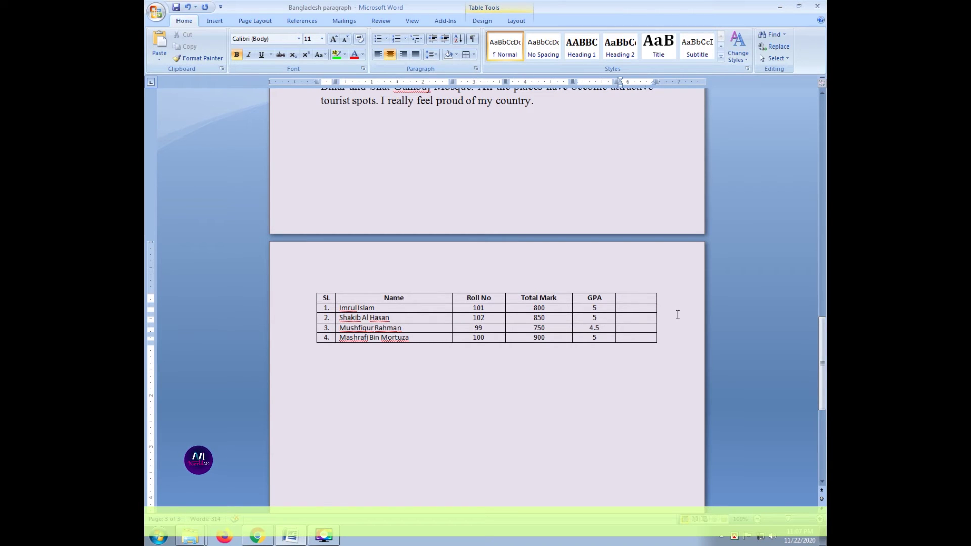
{"action": "type", "text": "Grade"}
{"action": "left_click", "coordinate": [637, 309]}
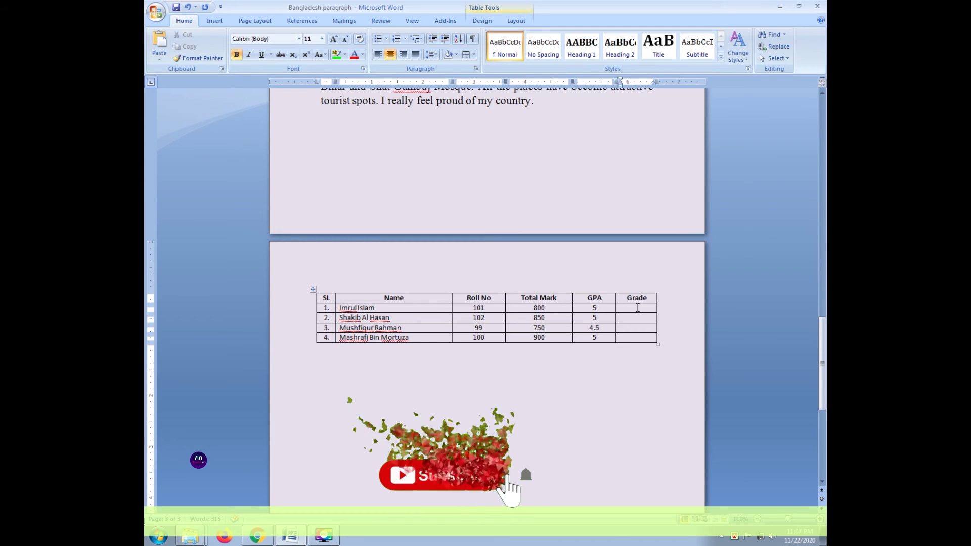
{"action": "type", "text": "A+"}
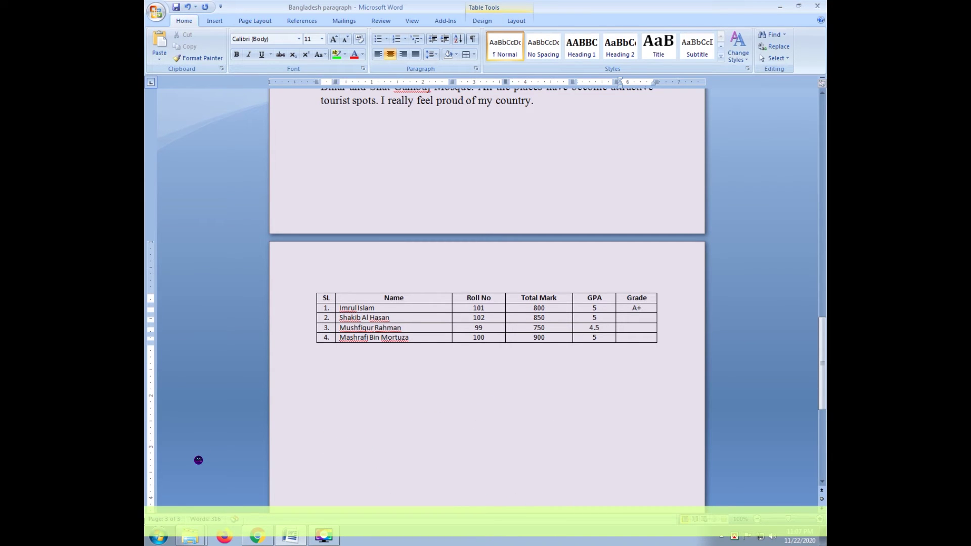
{"action": "left_click", "coordinate": [647, 323]}
{"action": "type", "text": "A"}
Enter grade A for row 3 and A+ for row 4, then start a fifth row
{"action": "left_click", "coordinate": [645, 327]}
{"action": "type", "text": "A+"}
{"action": "key", "text": "BackSpace"}
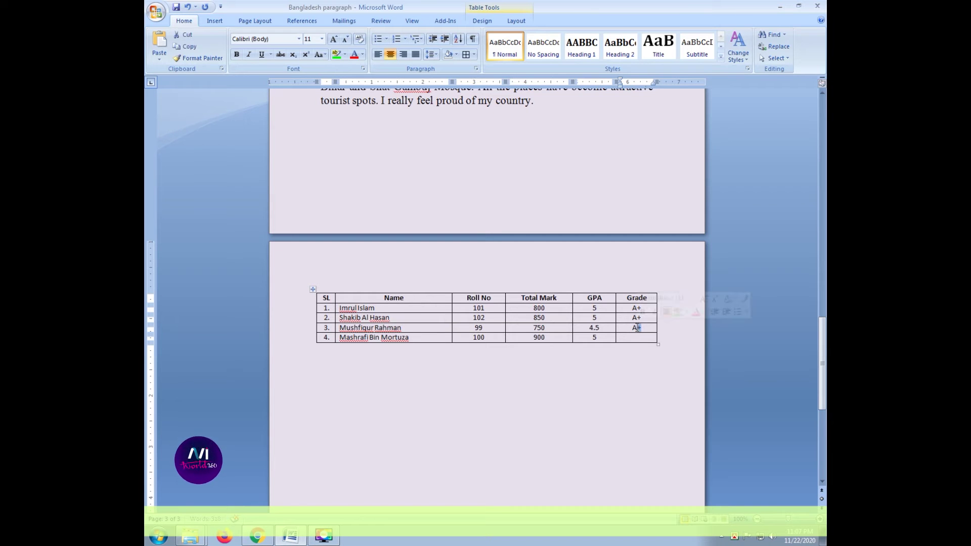
{"action": "left_click", "coordinate": [641, 337]}
{"action": "type", "text": "A+"}
{"action": "left_click", "coordinate": [663, 337]}
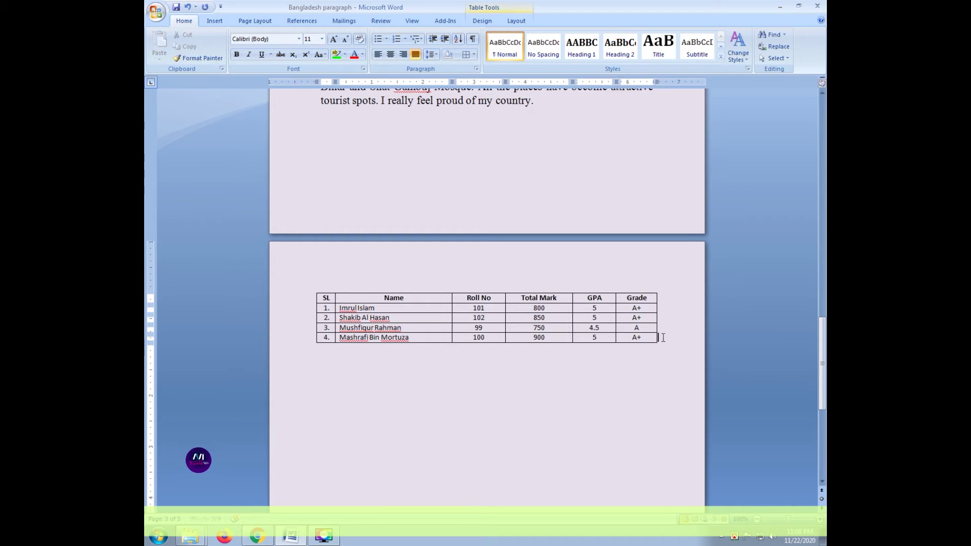
{"action": "key", "text": "Return"}
Fill row 5 with the student's name, Roll No 120, Total Mark 600, GPA 3.5, Grade A-
{"action": "left_click", "coordinate": [385, 347]}
{"action": "type", "text": "Rubel"}
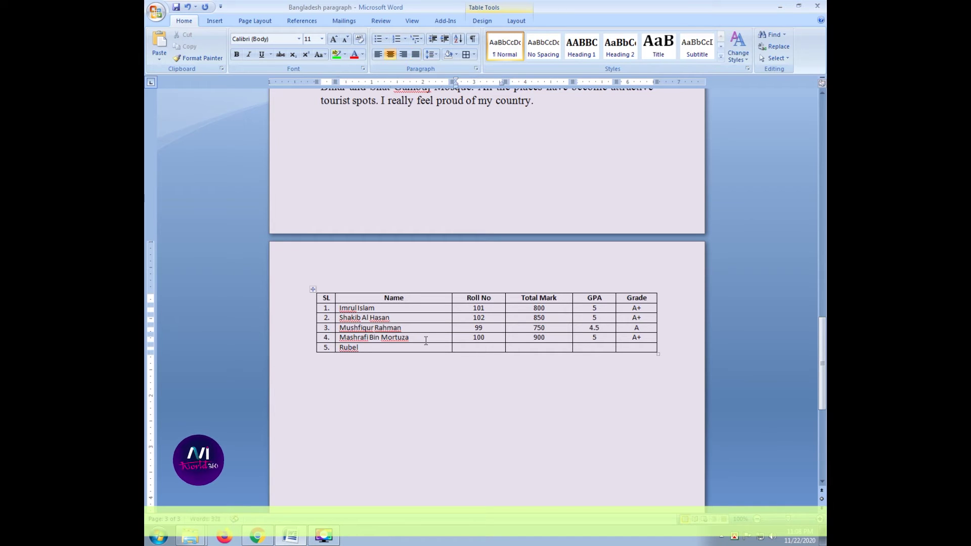
{"action": "key", "text": "Tab"}
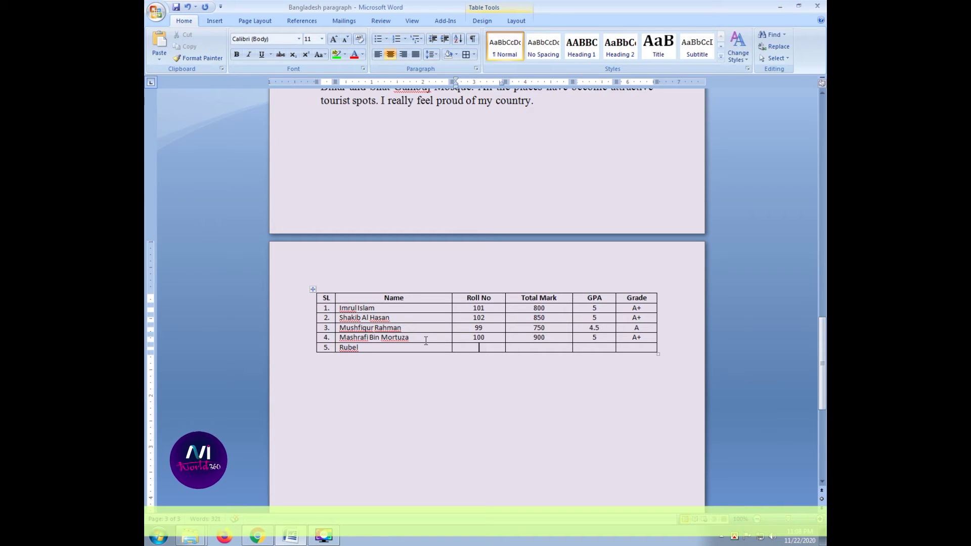
{"action": "type", "text": "120"}
{"action": "key", "text": "Tab"}
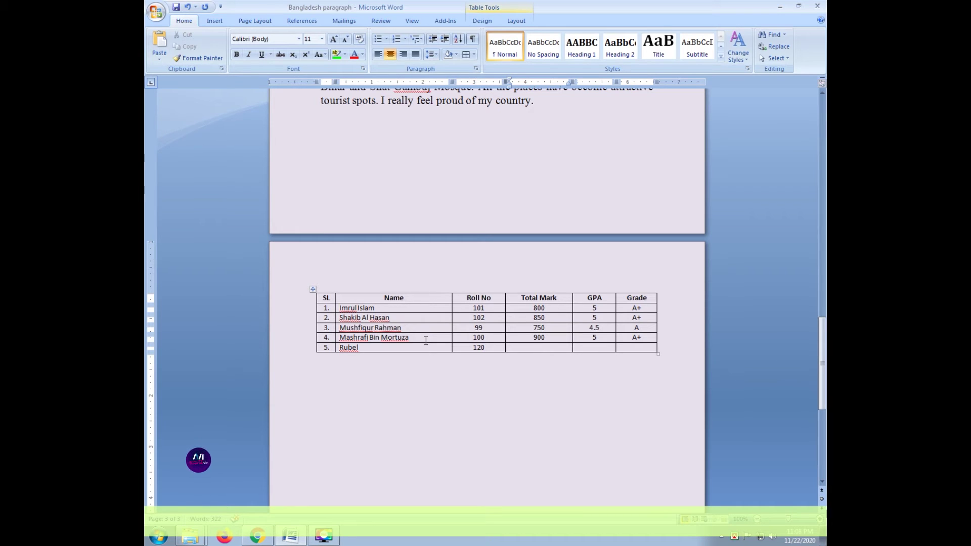
{"action": "type", "text": "600"}
{"action": "key", "text": "Tab"}
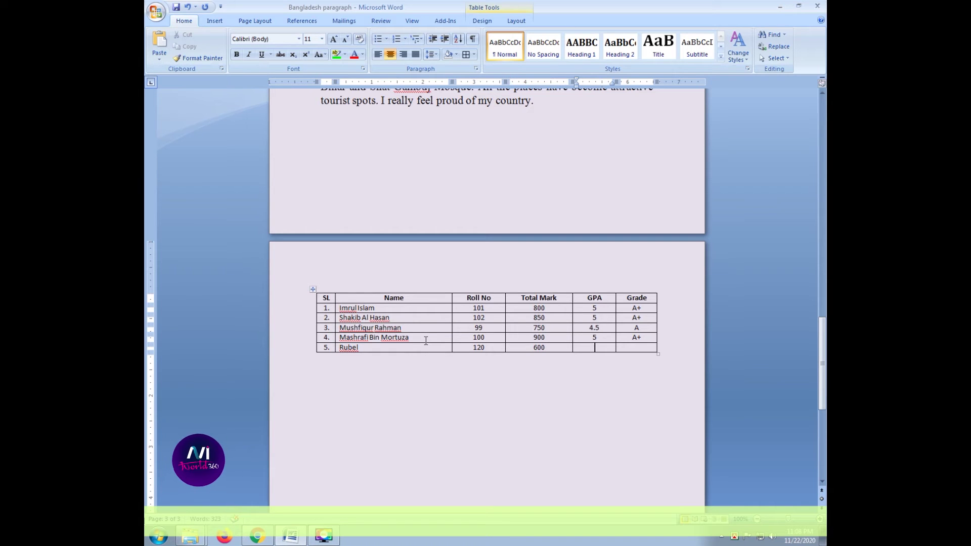
{"action": "type", "text": "3.5"}
{"action": "key", "text": "Tab"}
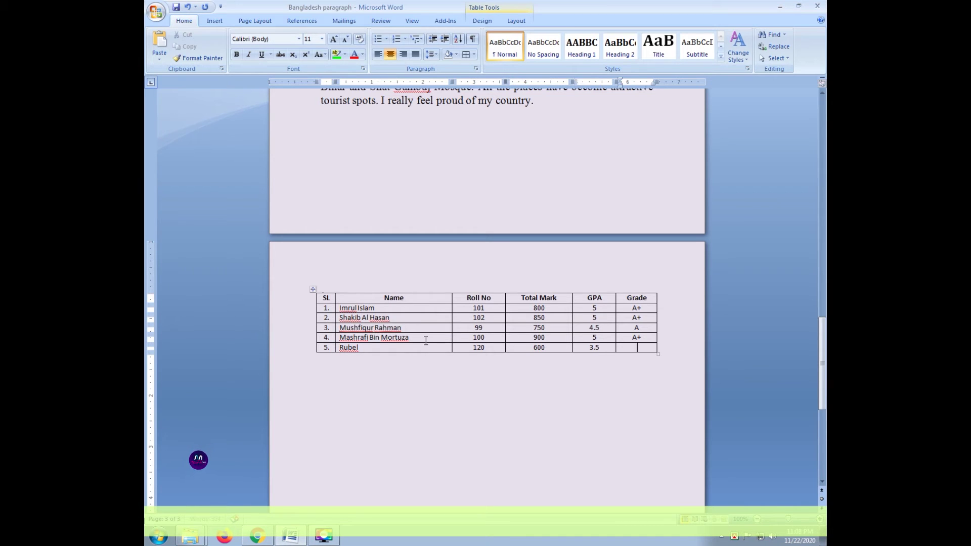
{"action": "type", "text": "A-"}
{"action": "left_click", "coordinate": [638, 403]}
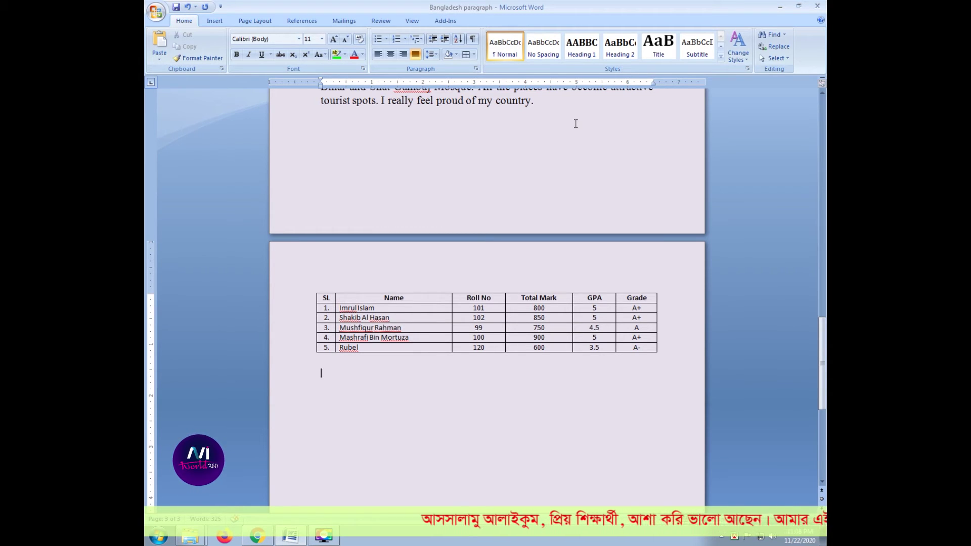
Select all five student data rows beneath the header row
{"action": "left_click", "coordinate": [459, 39]}
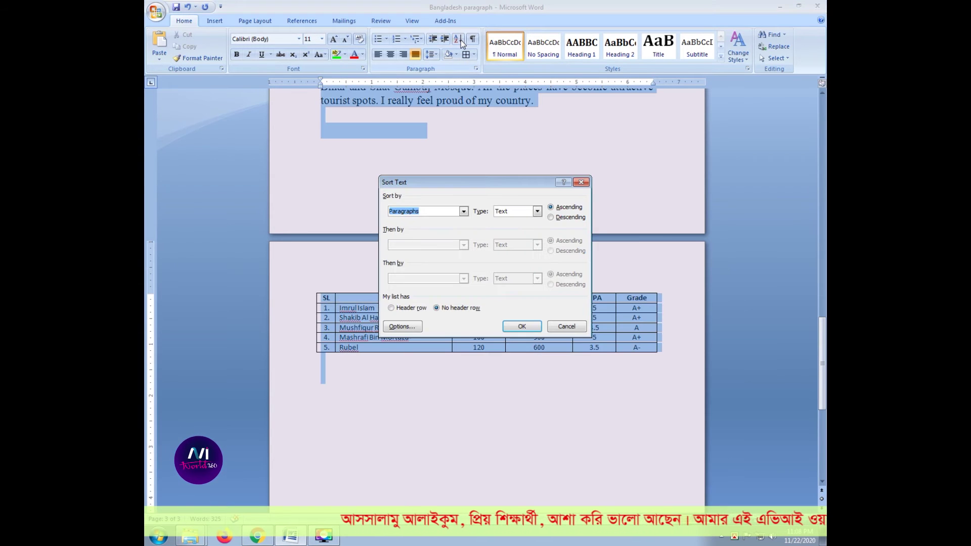
{"action": "left_click", "coordinate": [567, 327]}
{"action": "left_click", "coordinate": [509, 438]}
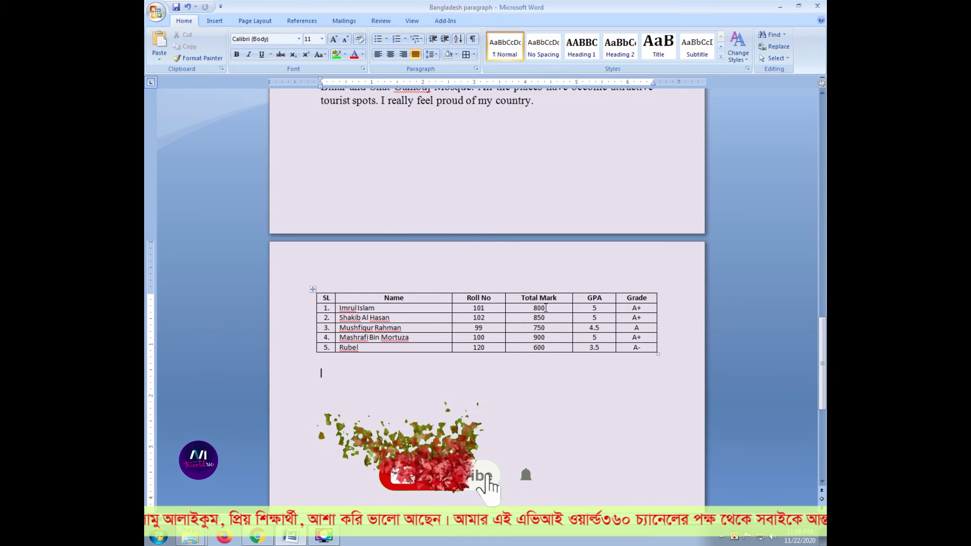
{"action": "left_click_drag", "start_coordinate": [540, 307], "coordinate": [554, 345]}
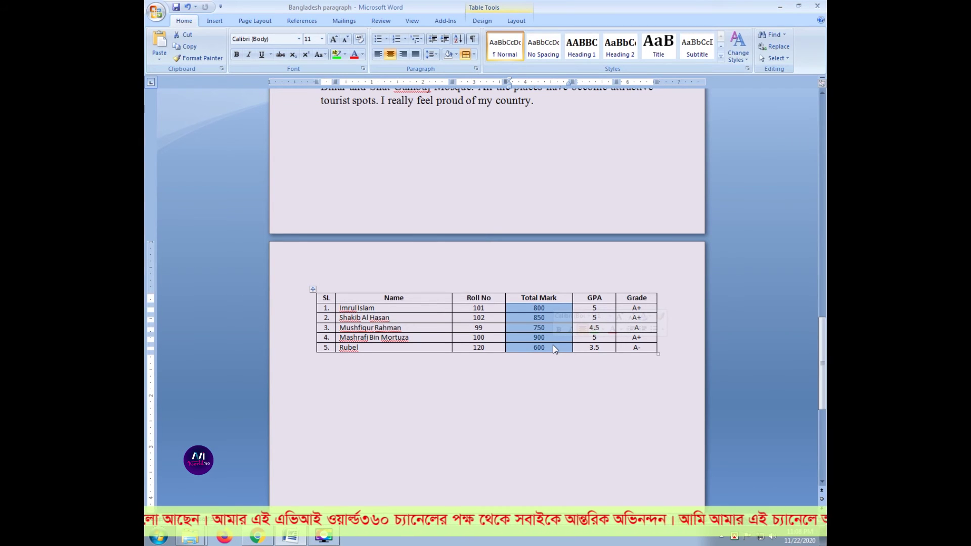
{"action": "left_click", "coordinate": [547, 376]}
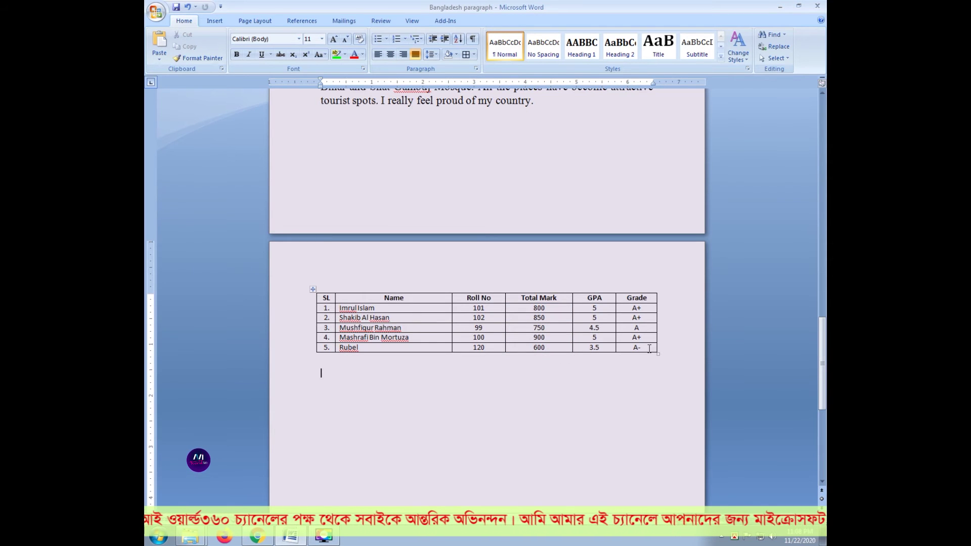
{"action": "mouse_move", "coordinate": [649, 349]}
{"action": "left_mouse_down"}
{"action": "mouse_move", "coordinate": [329, 319]}
{"action": "mouse_move", "coordinate": [327, 308]}
{"action": "left_mouse_up"}
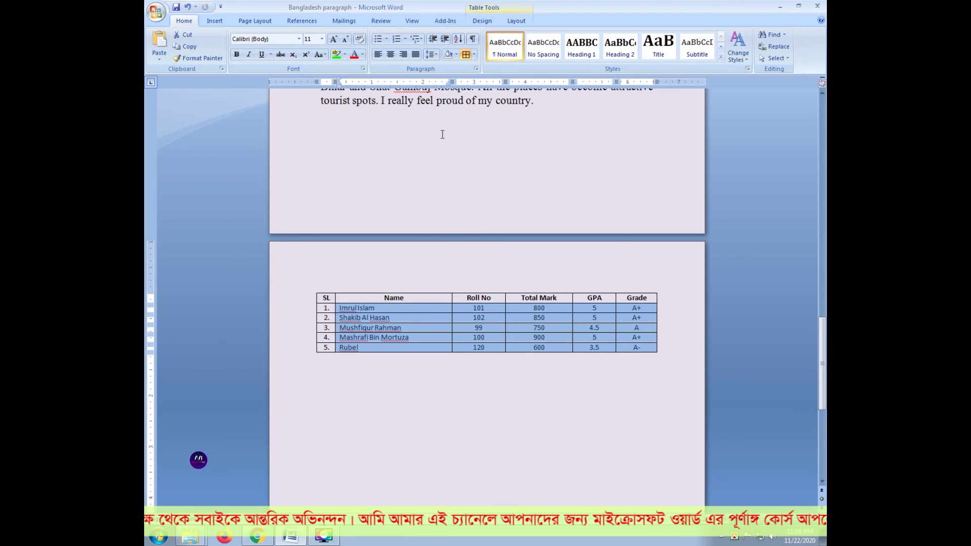
Sort the selected rows by Column 4 (Total Mark) as numbers, ascending
{"action": "left_click", "coordinate": [458, 40]}
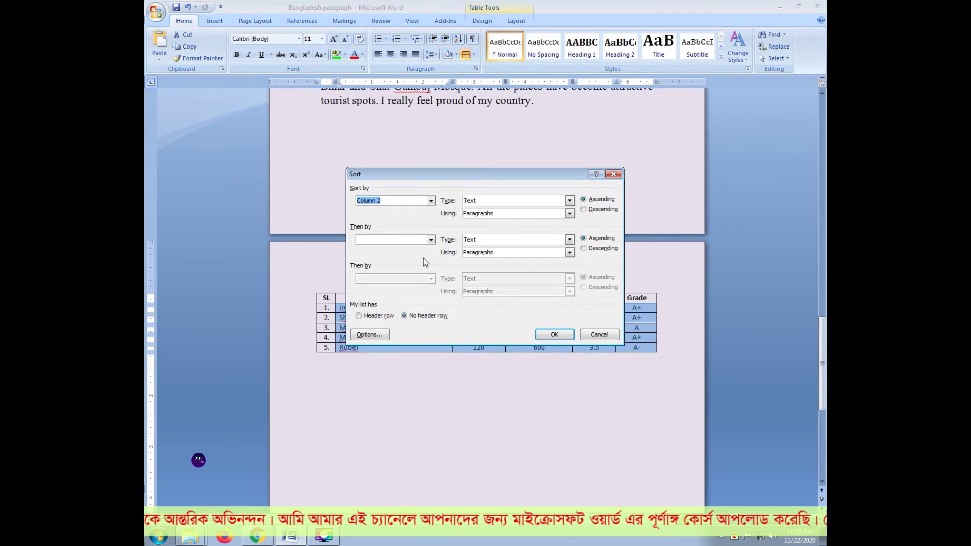
{"action": "left_click_drag", "start_coordinate": [452, 181], "coordinate": [539, 77]}
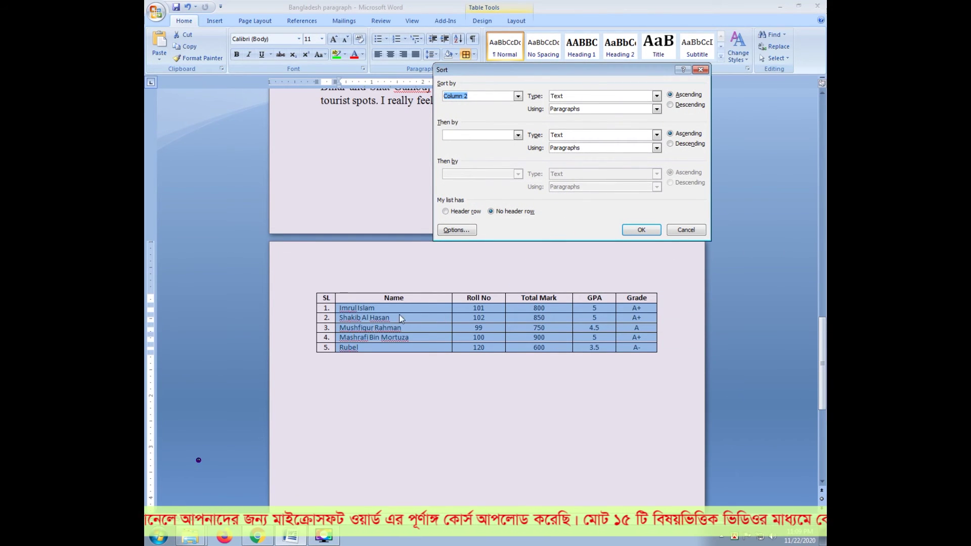
{"action": "left_click", "coordinate": [518, 96]}
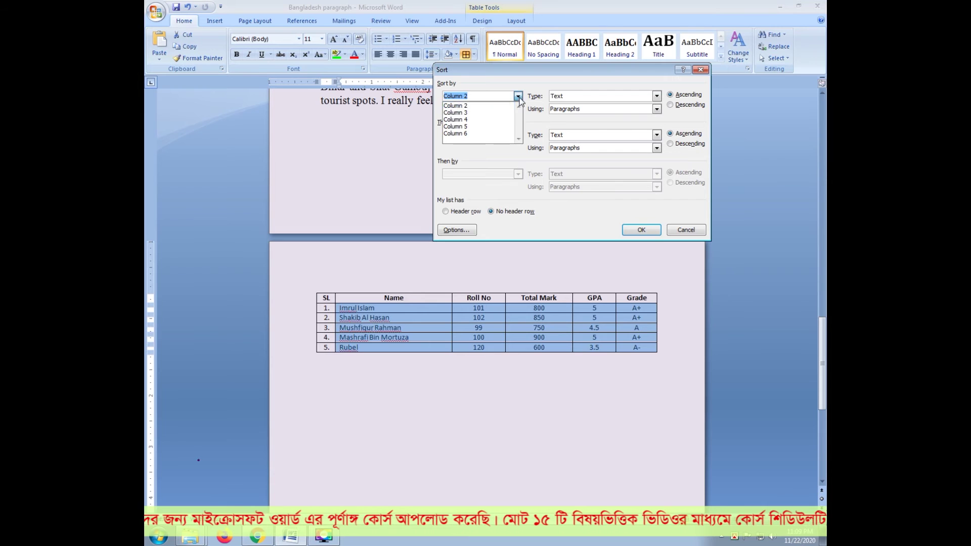
{"action": "left_click", "coordinate": [469, 120]}
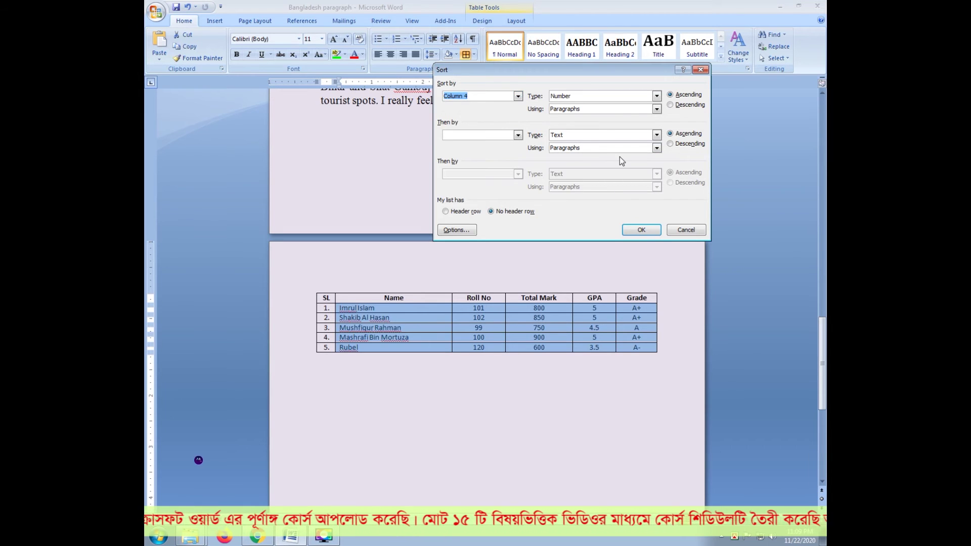
{"action": "left_click", "coordinate": [655, 97]}
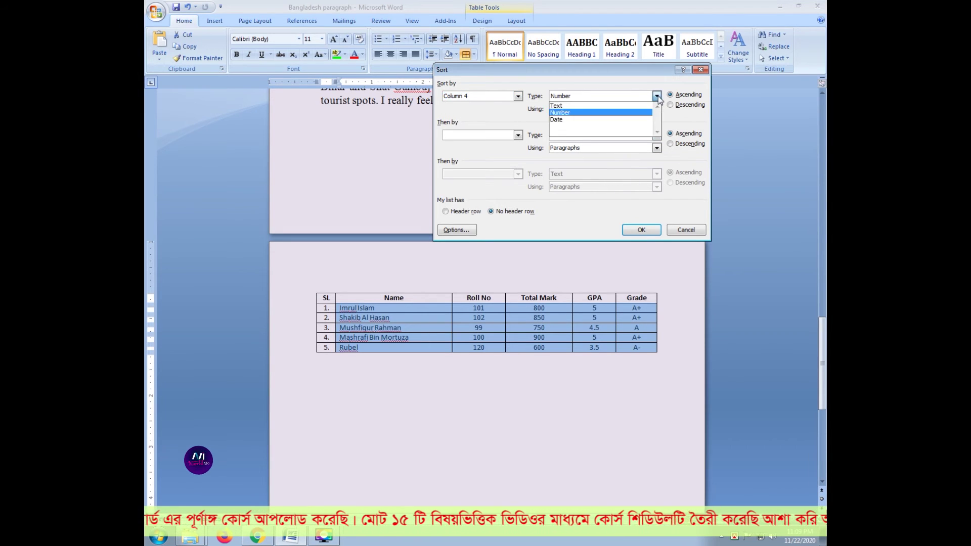
{"action": "left_click", "coordinate": [571, 112]}
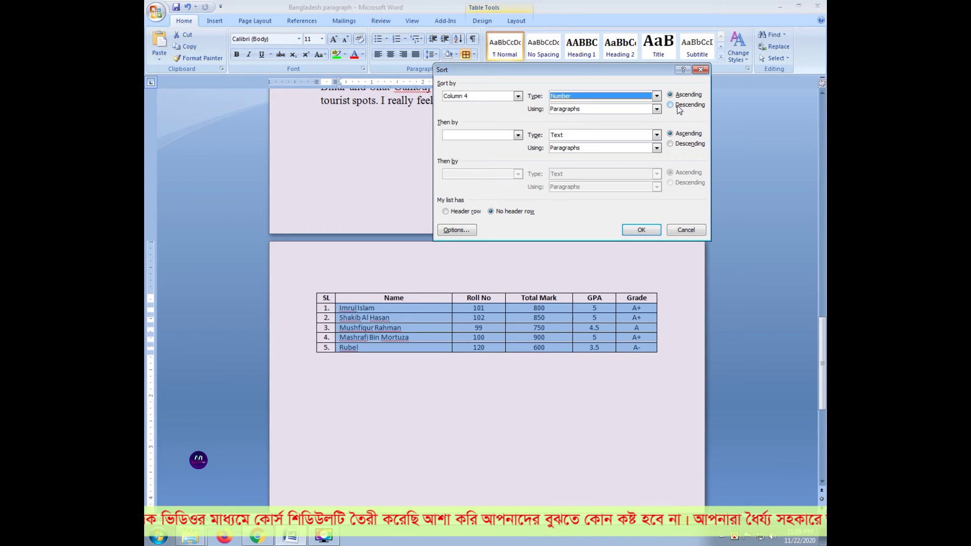
{"action": "left_click", "coordinate": [640, 230]}
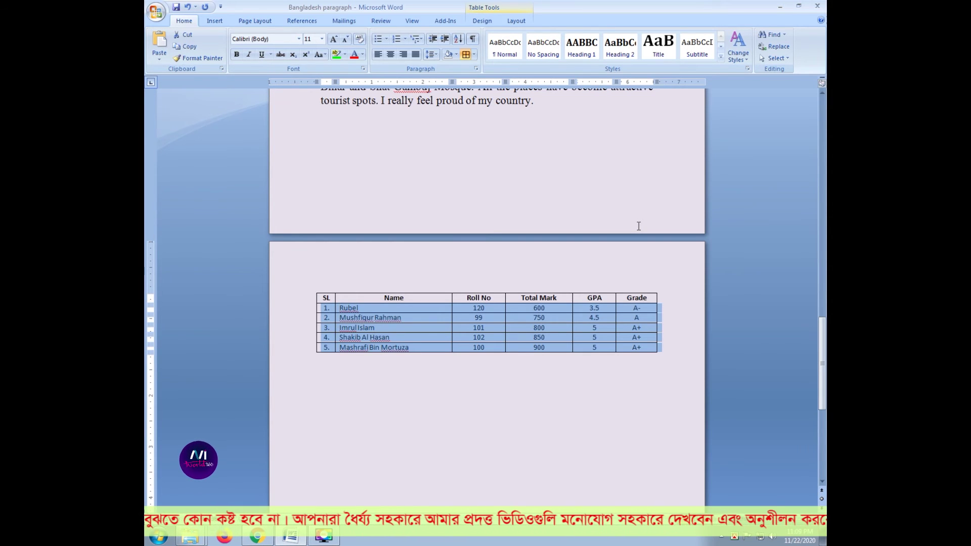
Undo the ascending sort and re-sort the rows by Total Mark descending
{"action": "key", "text": "ctrl+z"}
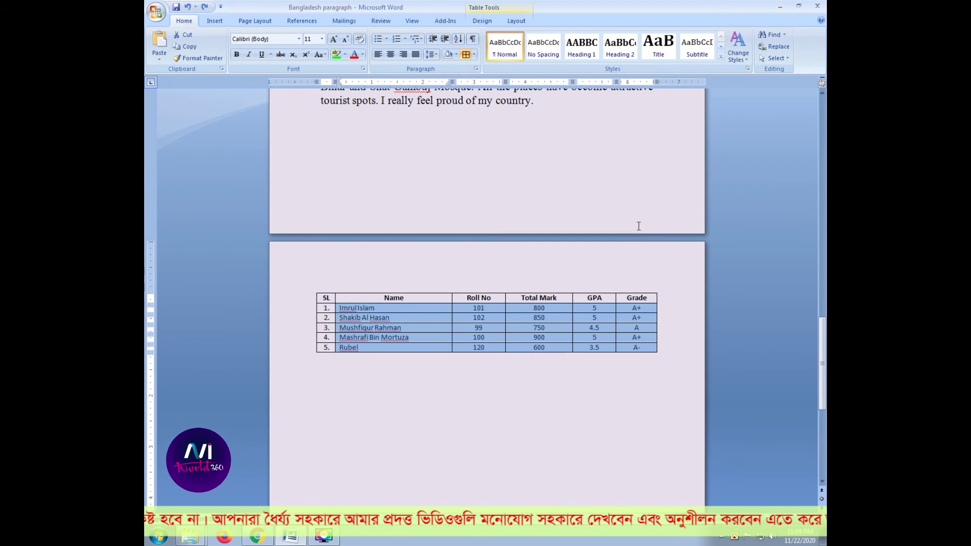
{"action": "left_click", "coordinate": [458, 39]}
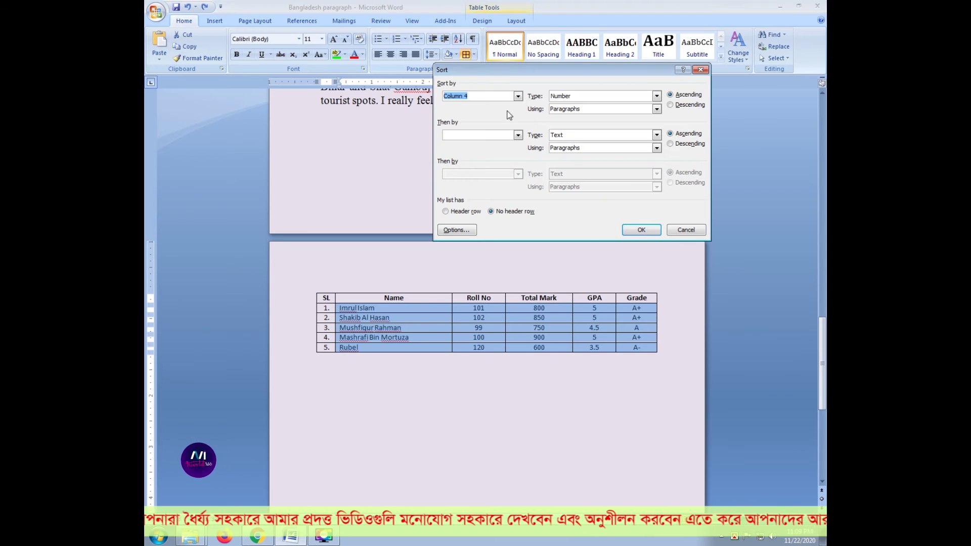
{"action": "left_click", "coordinate": [672, 105]}
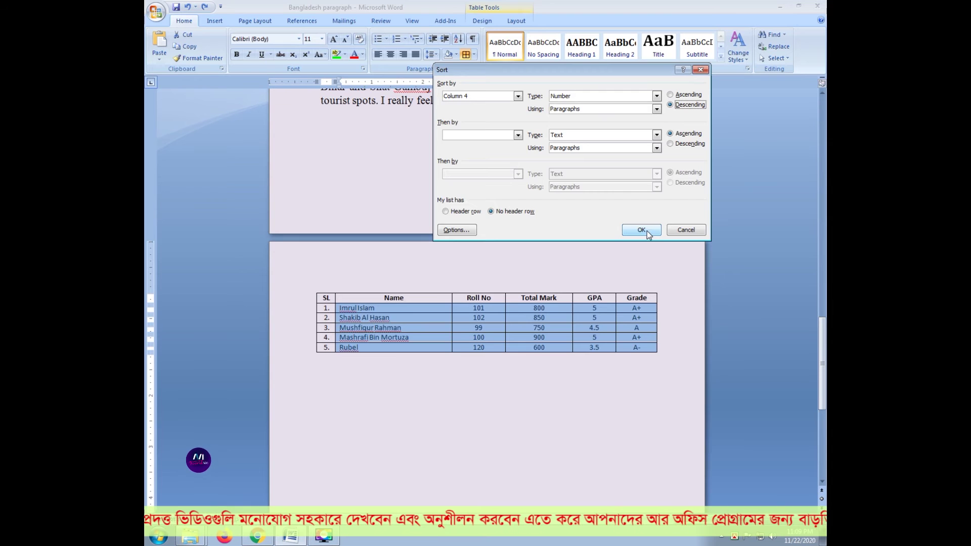
{"action": "left_click", "coordinate": [641, 230]}
{"action": "left_click", "coordinate": [569, 413]}
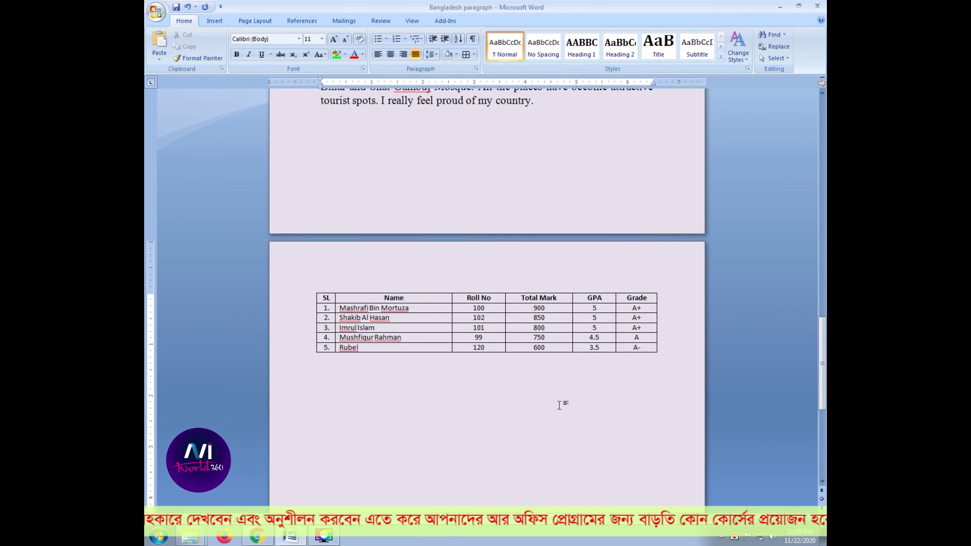
Put the insertion point at the end of the Grade header cell
{"action": "left_click", "coordinate": [648, 348]}
{"action": "left_click_drag", "start_coordinate": [648, 348], "coordinate": [354, 308]}
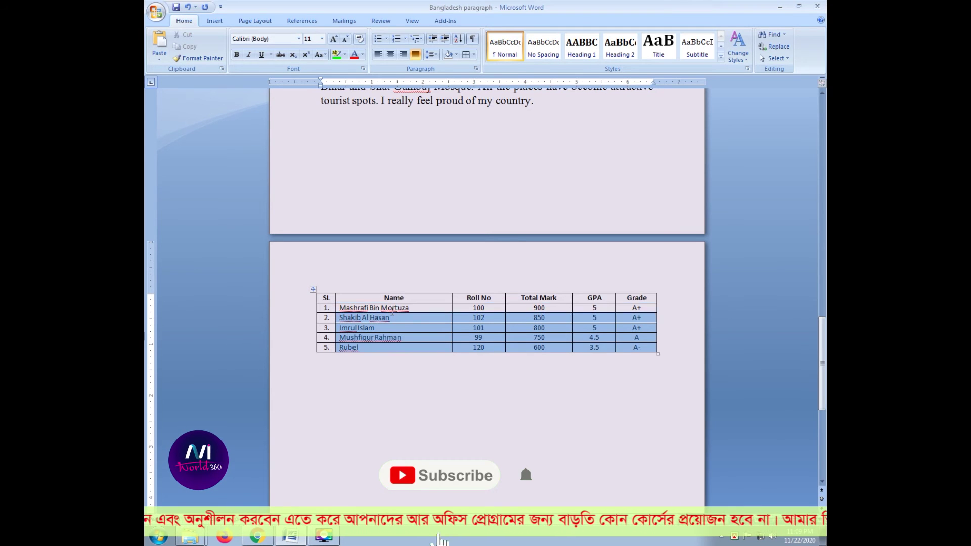
{"action": "left_click", "coordinate": [411, 399]}
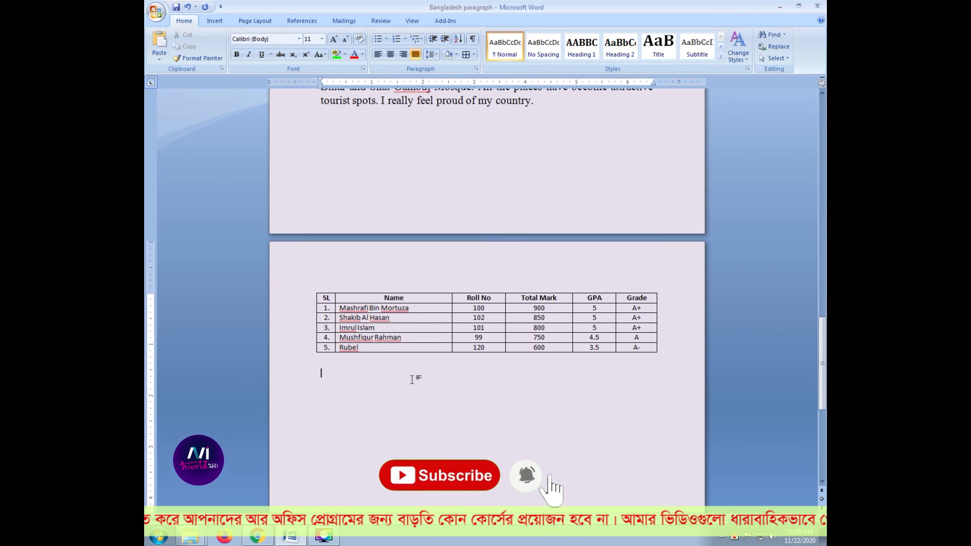
{"action": "left_click", "coordinate": [661, 300]}
Insert a second header row, rename Total Mark to Result, and type Total Marks beneath it
{"action": "key", "text": "Return"}
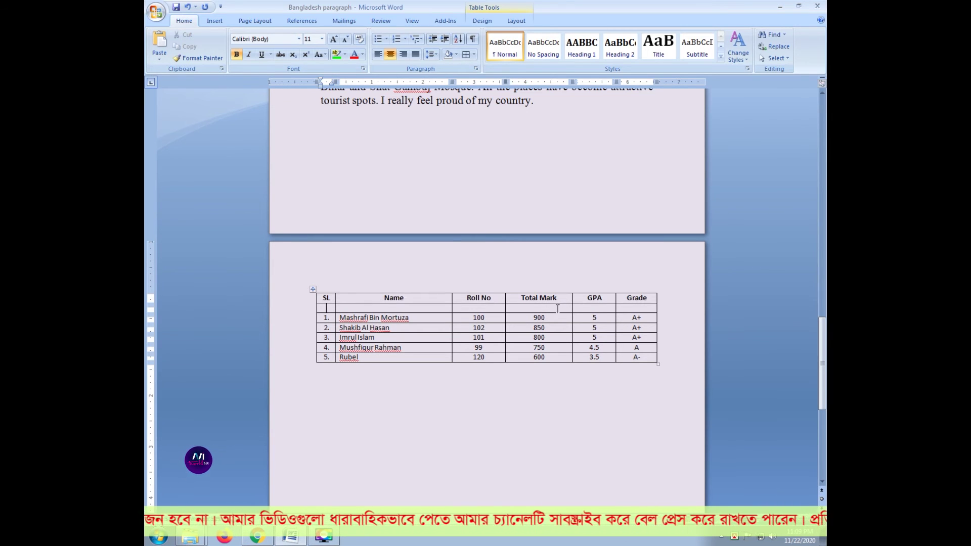
{"action": "left_click", "coordinate": [557, 308]}
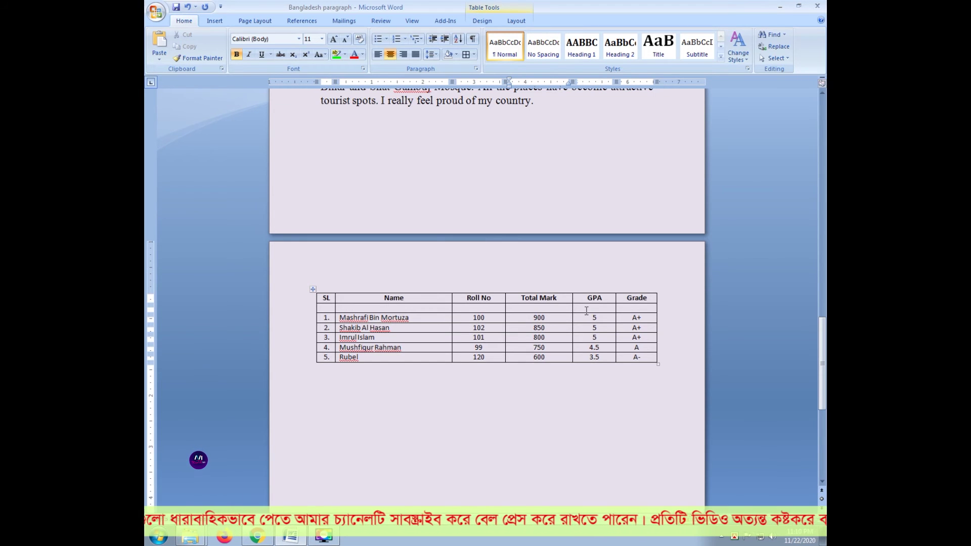
{"action": "left_click_drag", "start_coordinate": [557, 298], "coordinate": [540, 298]}
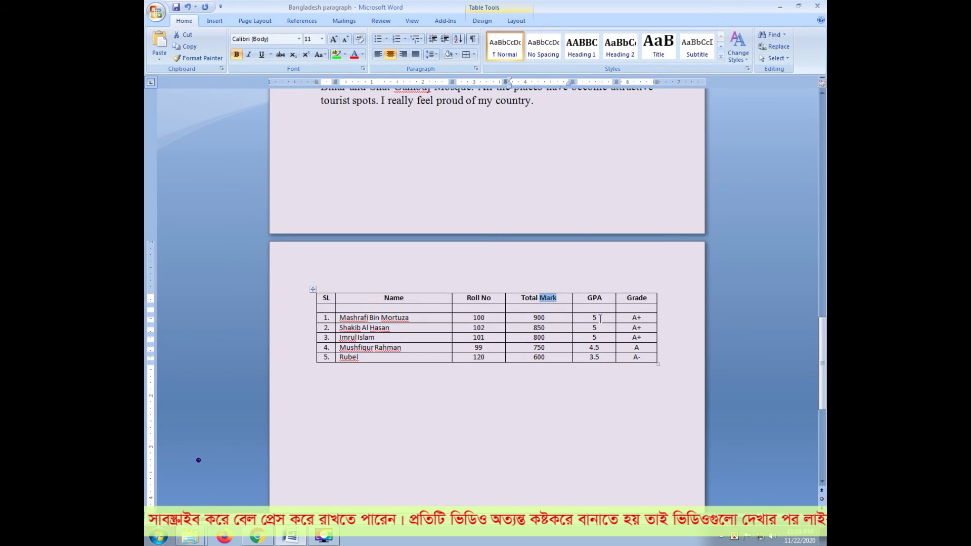
{"action": "key", "text": "BackSpace"}
{"action": "key", "text": "BackSpace"}
{"action": "key", "text": "BackSpace"}
{"action": "key", "text": "BackSpace"}
{"action": "key", "text": "BackSpace"}
{"action": "key", "text": "BackSpace"}
{"action": "key", "text": "BackSpace"}
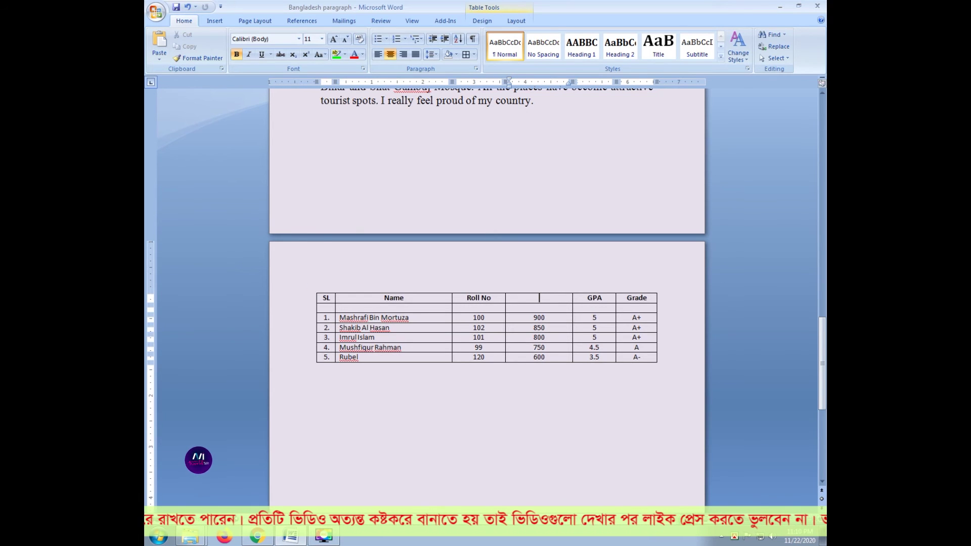
{"action": "type", "text": "Result"}
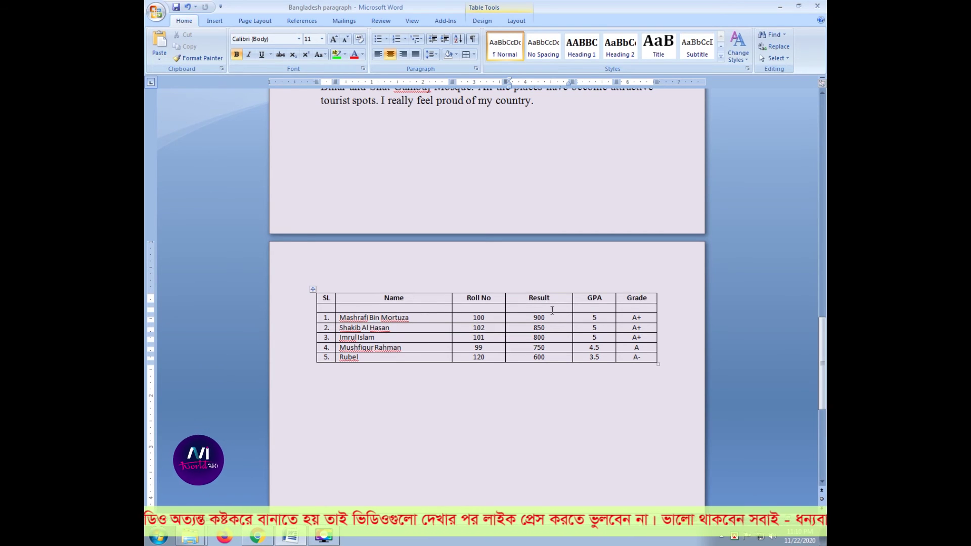
{"action": "key", "text": "Down"}
{"action": "type", "text": "To"}
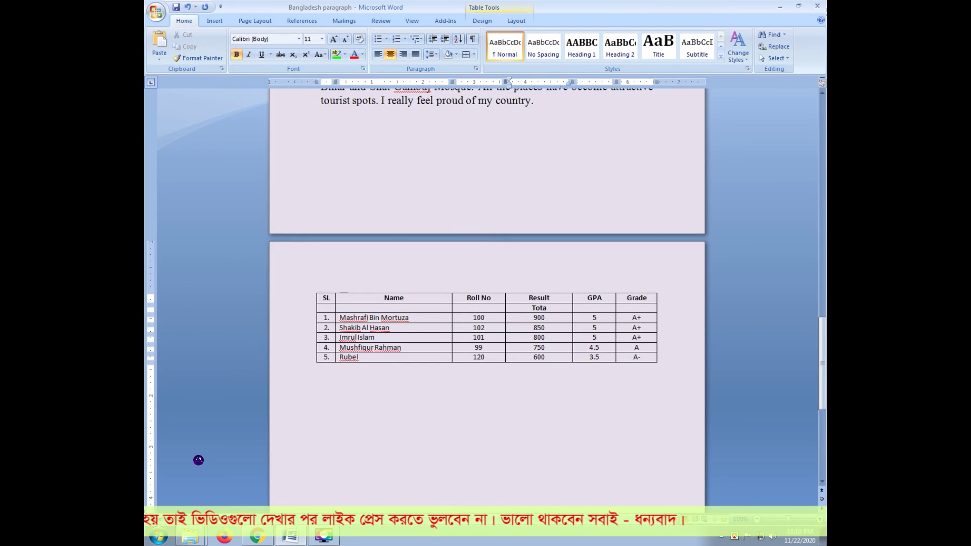
{"action": "type", "text": "tal Marks"}
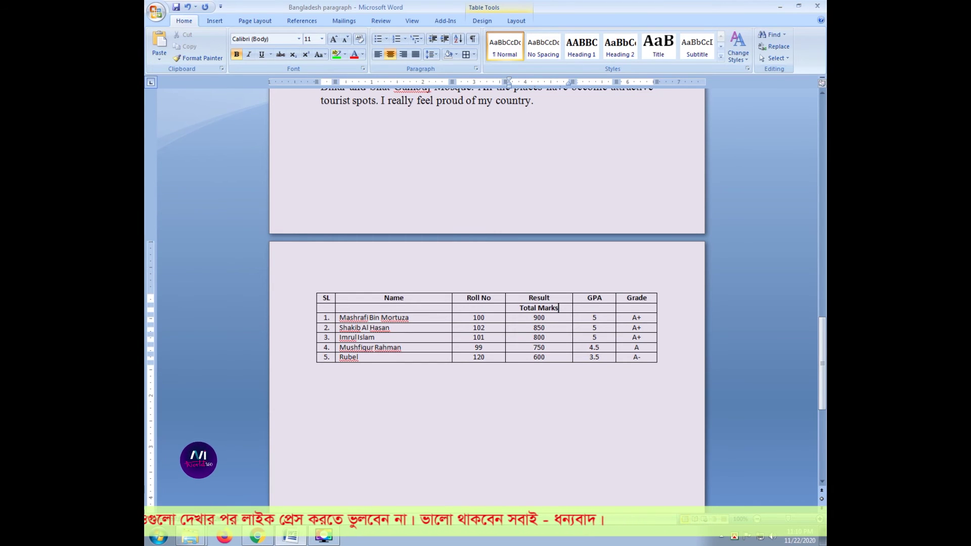
Merge the top-row header cells from Result through Grade into a single Result heading
{"action": "mouse_move", "coordinate": [636, 298]}
{"action": "left_mouse_down"}
{"action": "mouse_move", "coordinate": [591, 299]}
{"action": "mouse_move", "coordinate": [597, 309]}
{"action": "mouse_move", "coordinate": [541, 300]}
{"action": "left_mouse_up"}
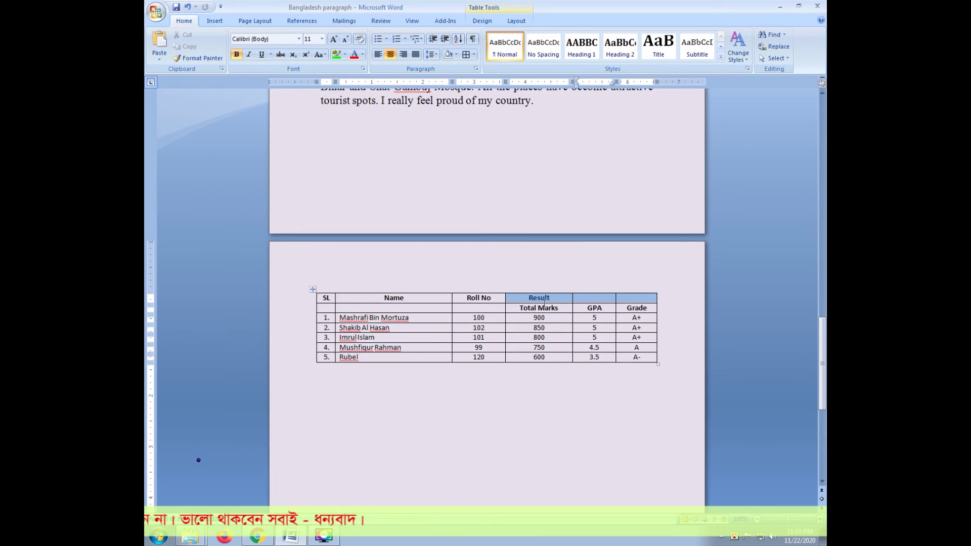
{"action": "left_click", "coordinate": [581, 383]}
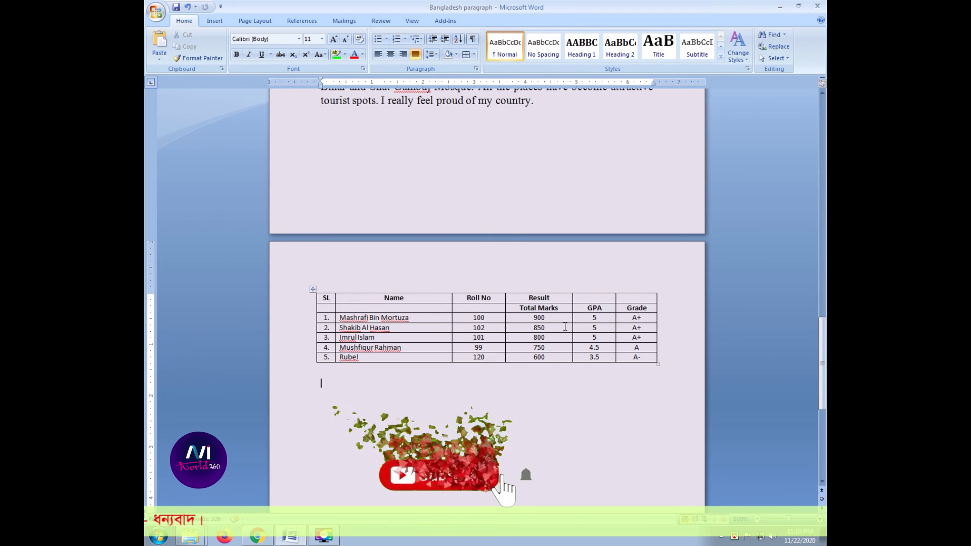
{"action": "left_click_drag", "start_coordinate": [637, 299], "coordinate": [551, 299]}
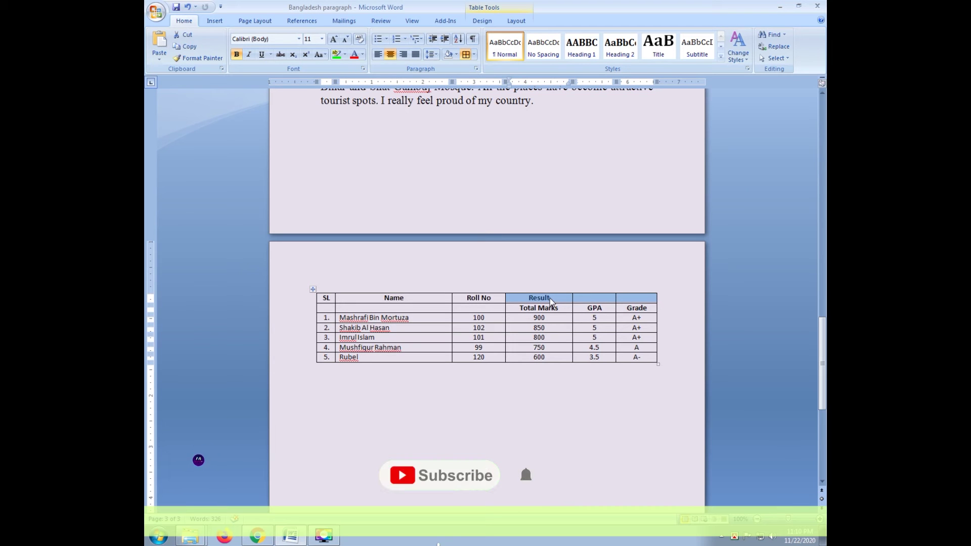
{"action": "left_click", "coordinate": [639, 298]}
{"action": "left_click_drag", "start_coordinate": [639, 298], "coordinate": [545, 298]}
{"action": "right_click", "coordinate": [545, 299]}
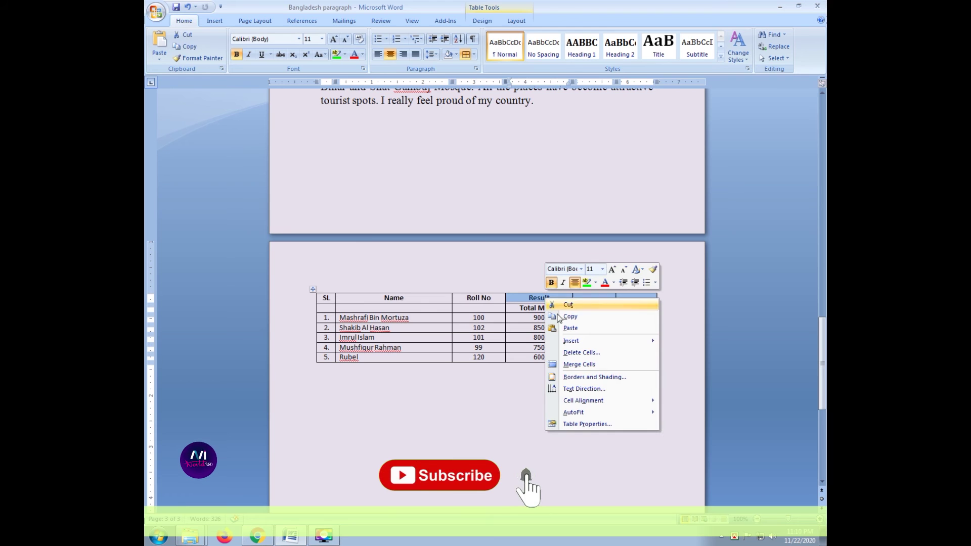
{"action": "left_click", "coordinate": [581, 368]}
{"action": "left_click", "coordinate": [547, 403]}
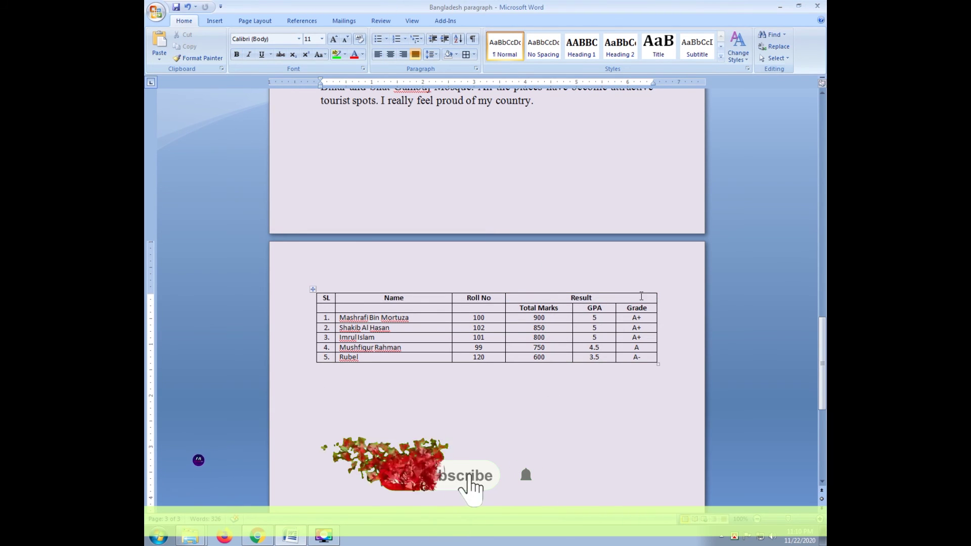
{"action": "left_click_drag", "start_coordinate": [642, 296], "coordinate": [516, 294]}
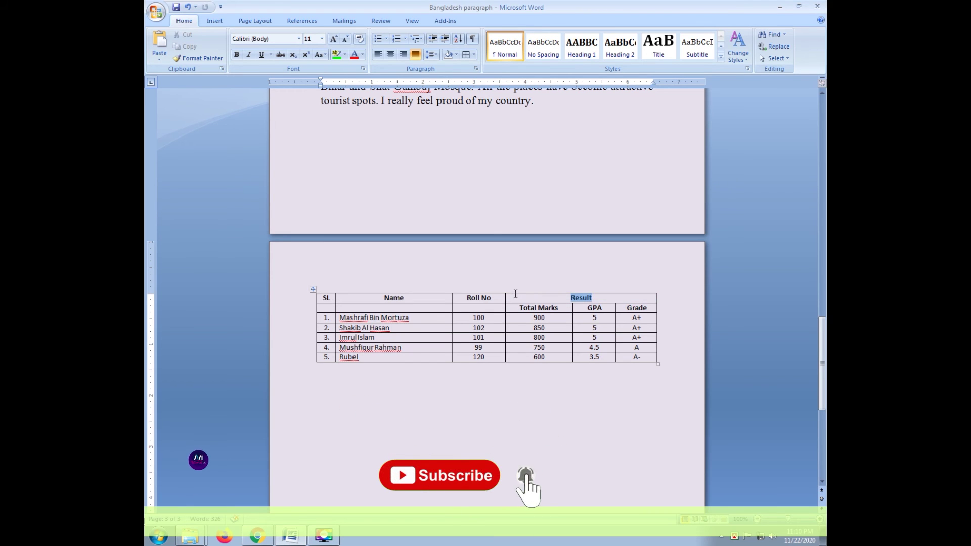
Merge the Roll No header with the blank cell beneath it
{"action": "left_click", "coordinate": [590, 423]}
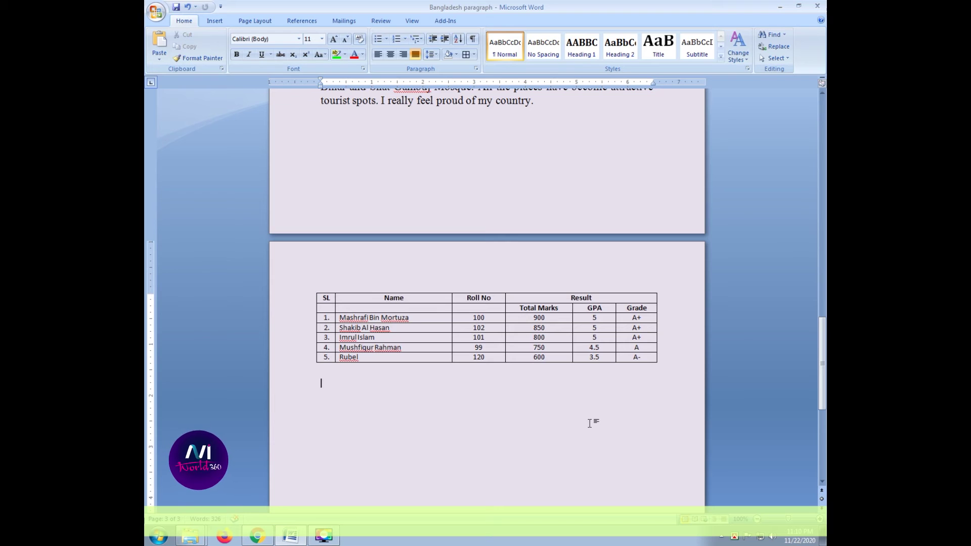
{"action": "left_click", "coordinate": [660, 309]}
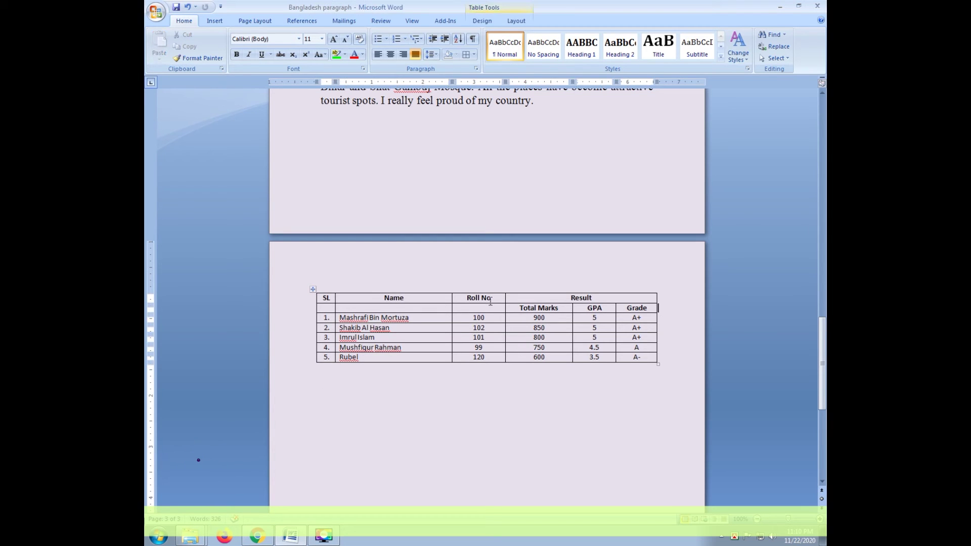
{"action": "left_click_drag", "start_coordinate": [496, 298], "coordinate": [492, 309]}
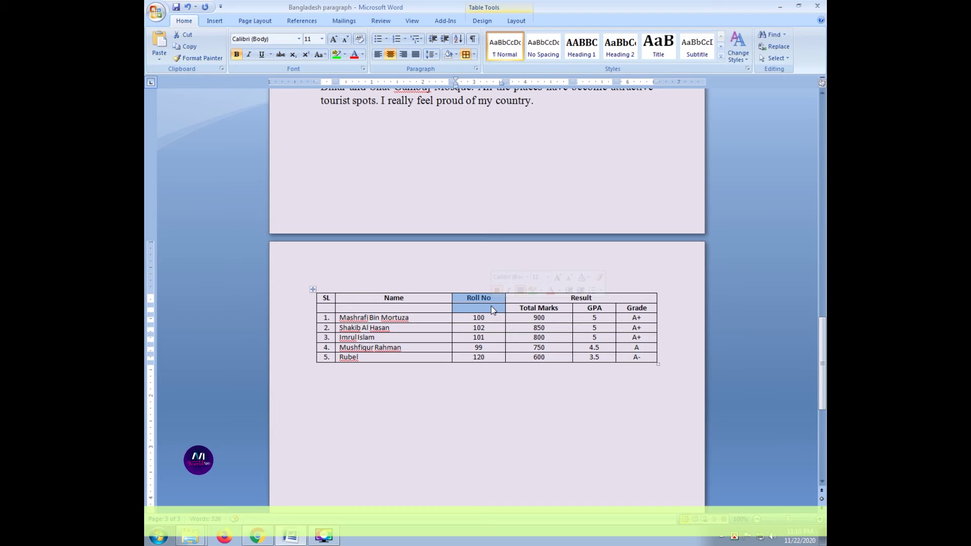
{"action": "right_click", "coordinate": [491, 309]}
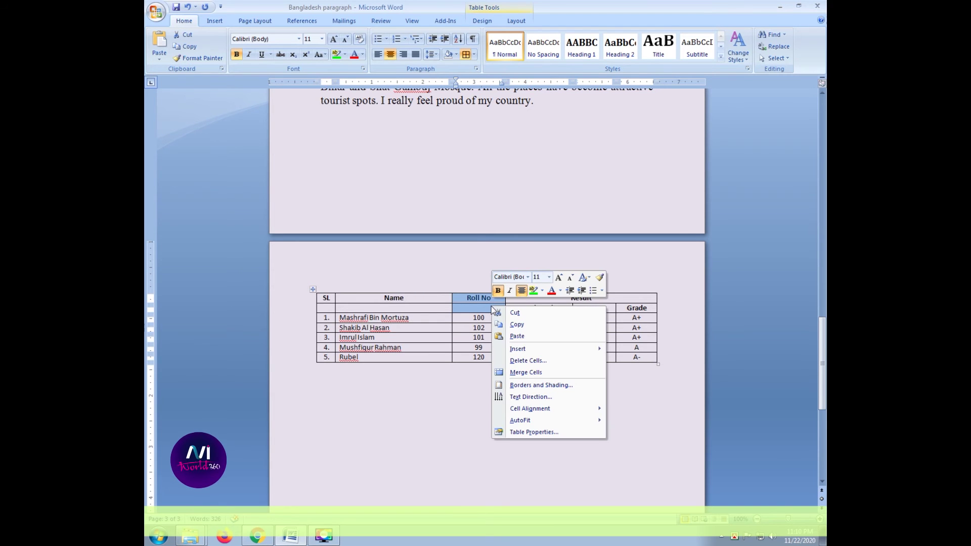
{"action": "left_click", "coordinate": [544, 372]}
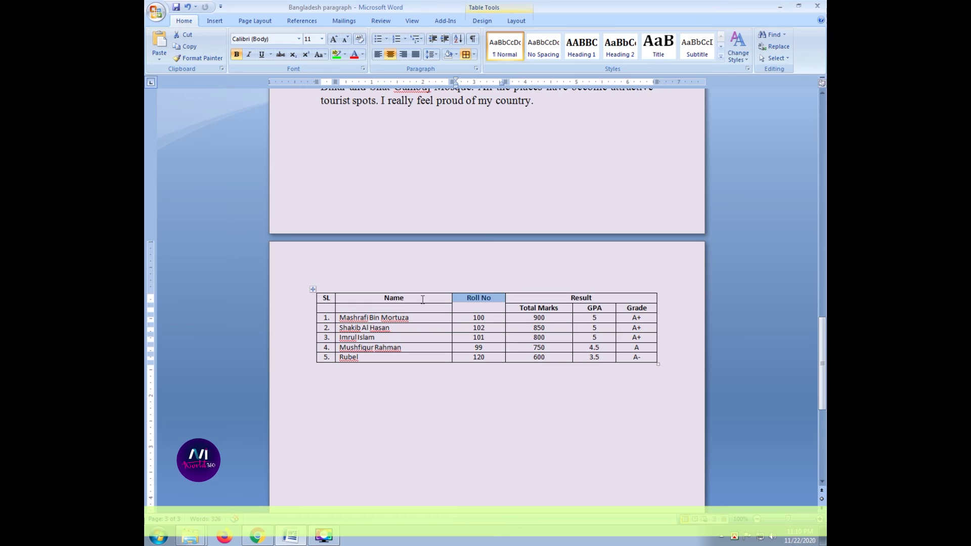
Merge the Name header with the blank cell below, undoing an accidental cell deletion
{"action": "left_click_drag", "start_coordinate": [422, 298], "coordinate": [422, 310]}
{"action": "right_click", "coordinate": [423, 314]}
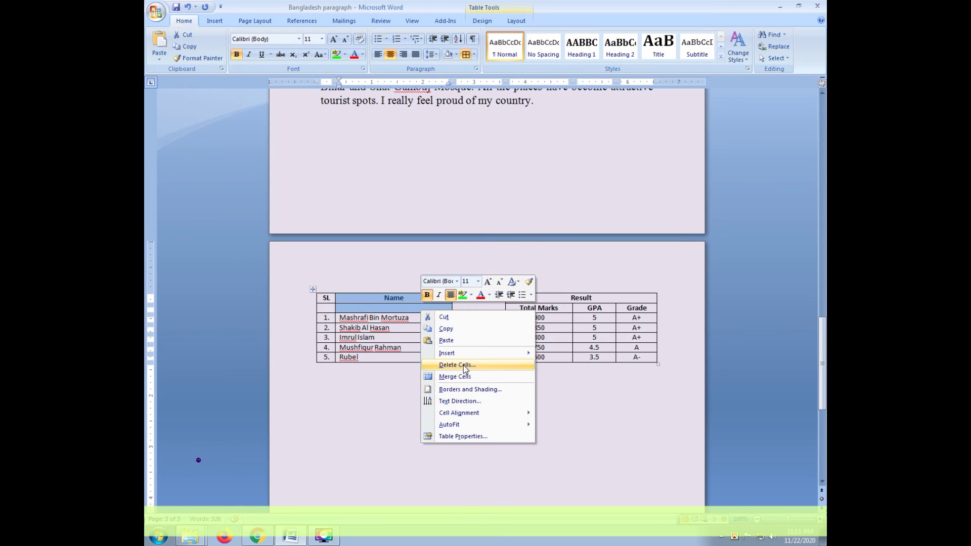
{"action": "left_click", "coordinate": [464, 366]}
{"action": "left_click", "coordinate": [462, 284]}
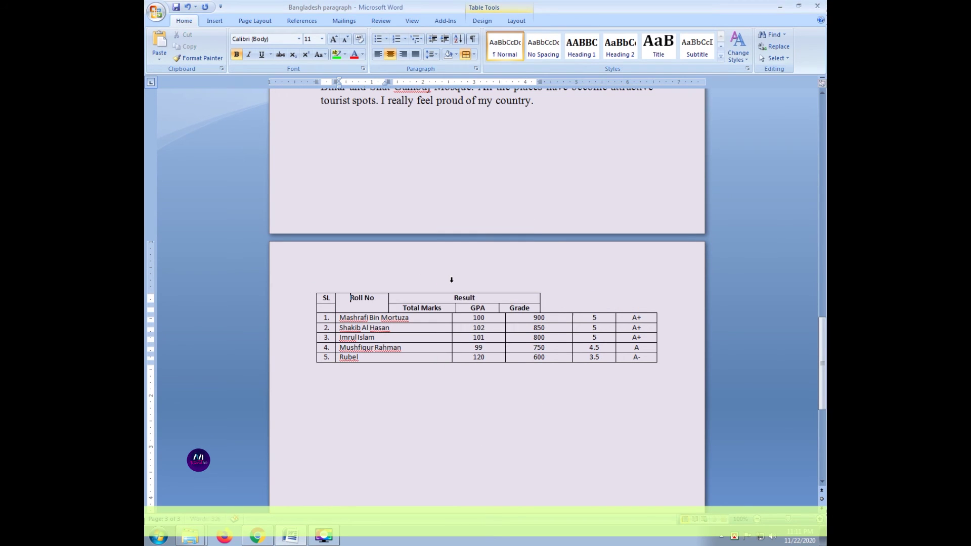
{"action": "key", "text": "ctrl+z"}
{"action": "left_click", "coordinate": [440, 369]}
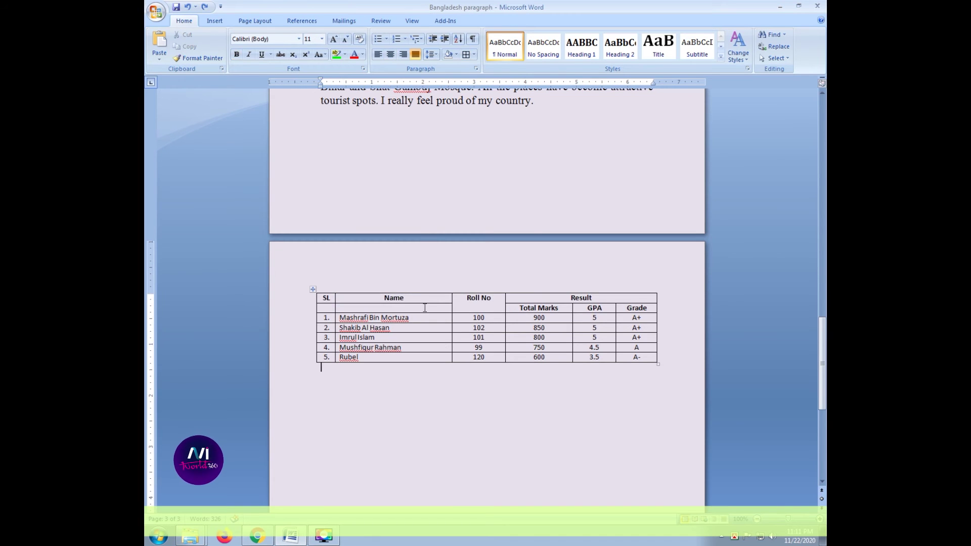
{"action": "left_click_drag", "start_coordinate": [424, 299], "coordinate": [424, 305]}
{"action": "right_click", "coordinate": [424, 306]}
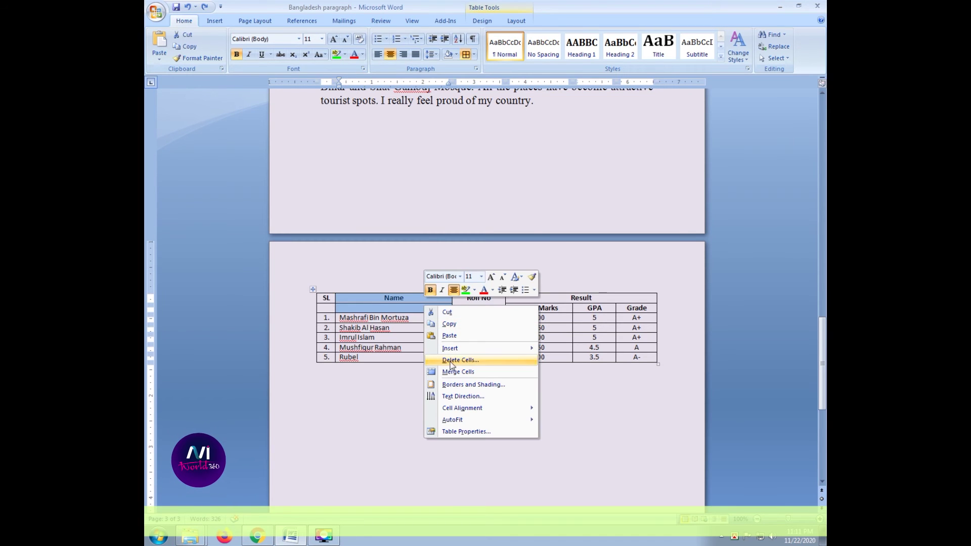
{"action": "left_click", "coordinate": [462, 371]}
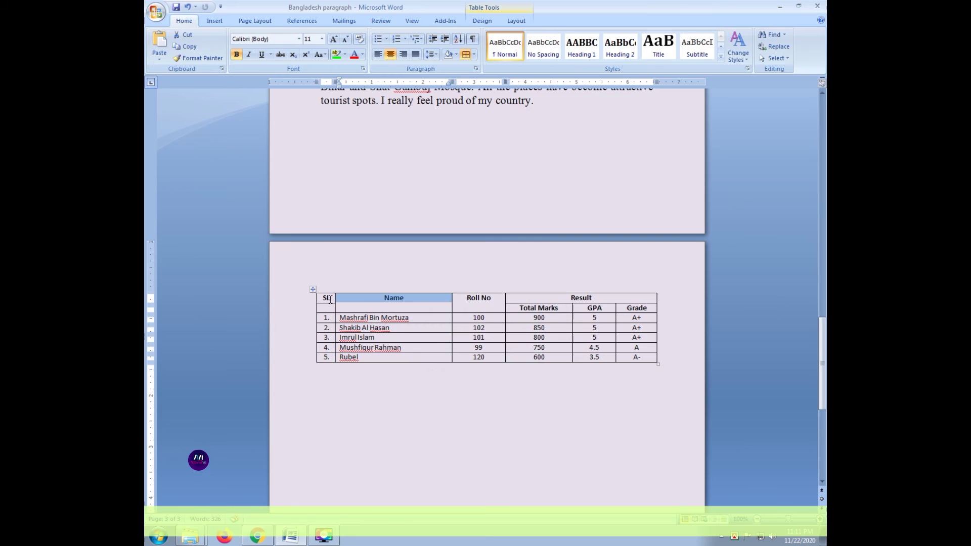
Merge the SL header with the blank cell below it
{"action": "left_click_drag", "start_coordinate": [330, 300], "coordinate": [332, 306]}
{"action": "right_click", "coordinate": [332, 307]}
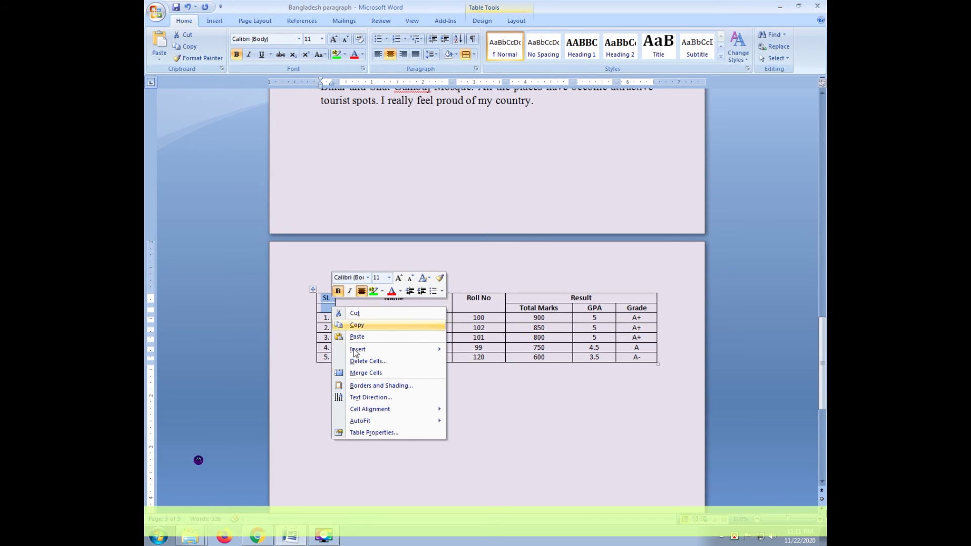
{"action": "left_click", "coordinate": [366, 373]}
{"action": "left_click", "coordinate": [497, 398]}
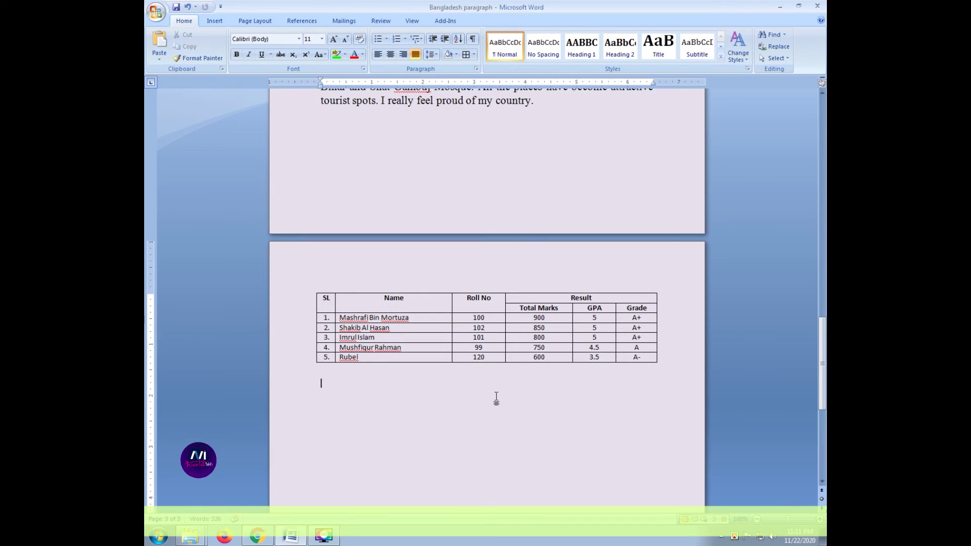
{"action": "left_click_drag", "start_coordinate": [489, 300], "coordinate": [326, 307]}
{"action": "left_click", "coordinate": [489, 398]}
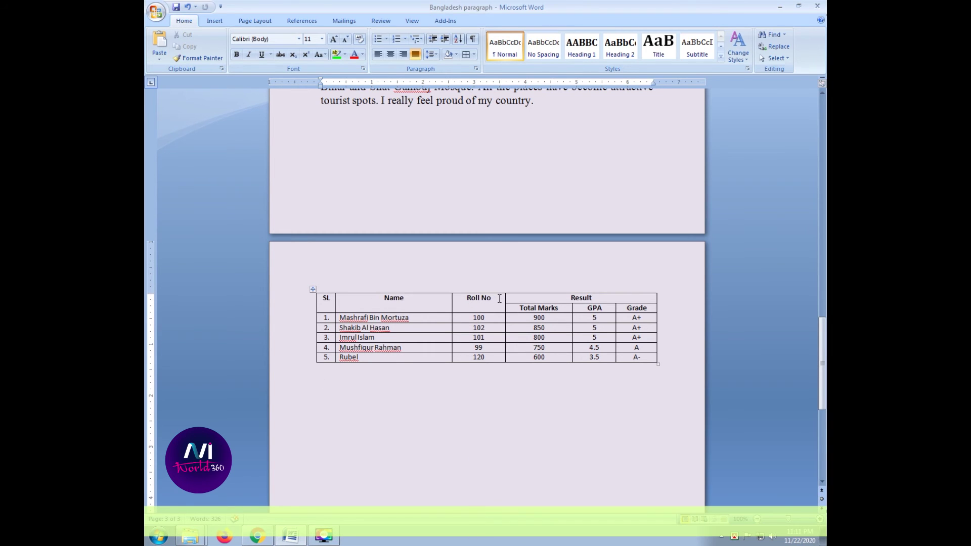
Apply Align Center cell alignment to the SL, Name and Roll No header cells
{"action": "left_click_drag", "start_coordinate": [499, 299], "coordinate": [332, 305]}
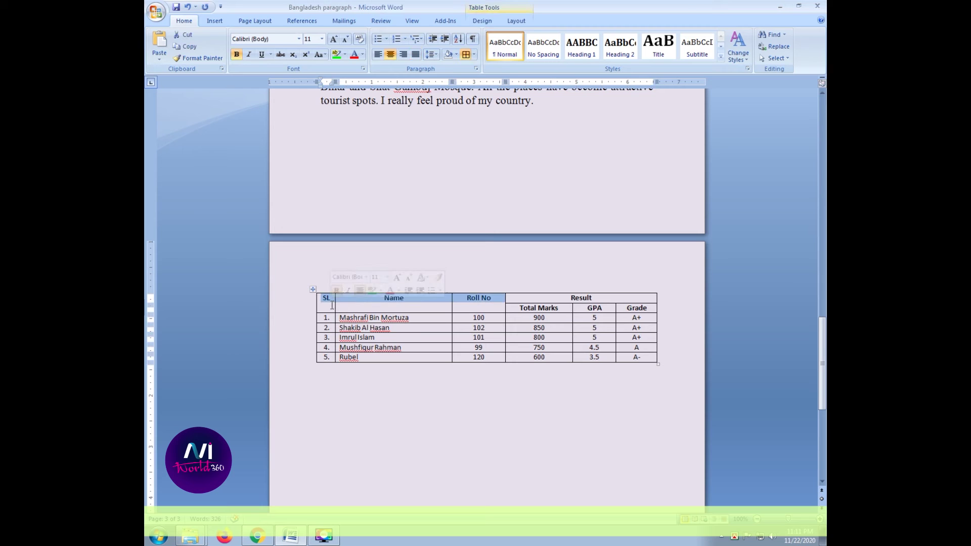
{"action": "right_click", "coordinate": [402, 306]}
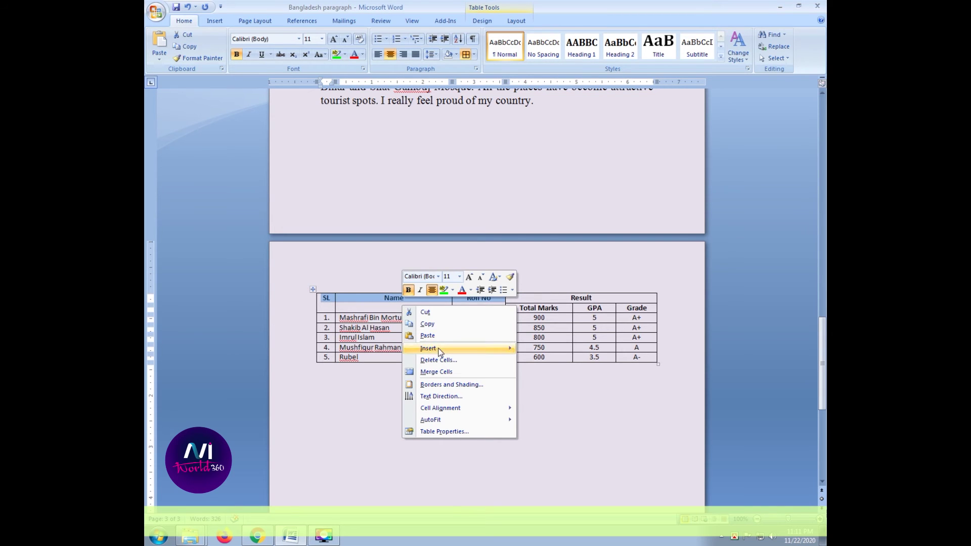
{"action": "mouse_move", "coordinate": [447, 408]}
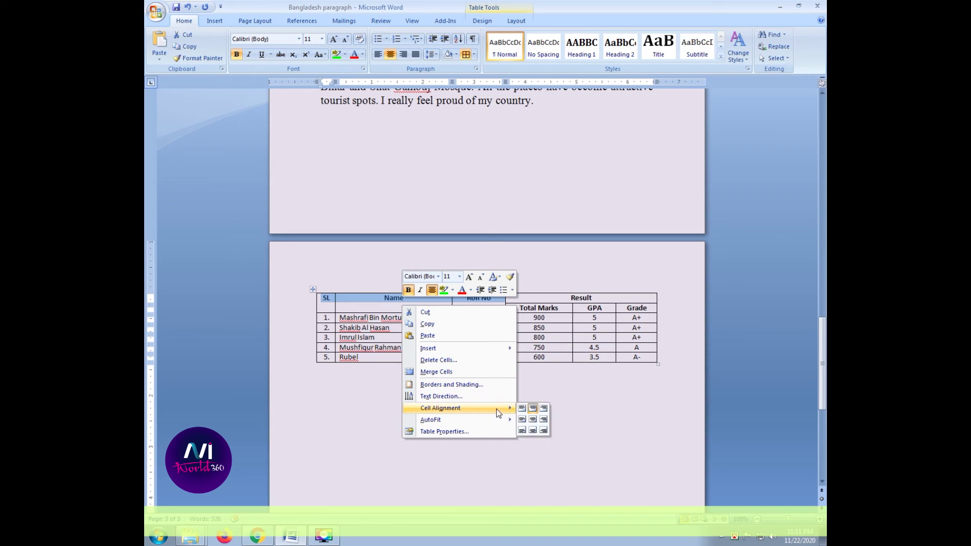
{"action": "left_click", "coordinate": [534, 420]}
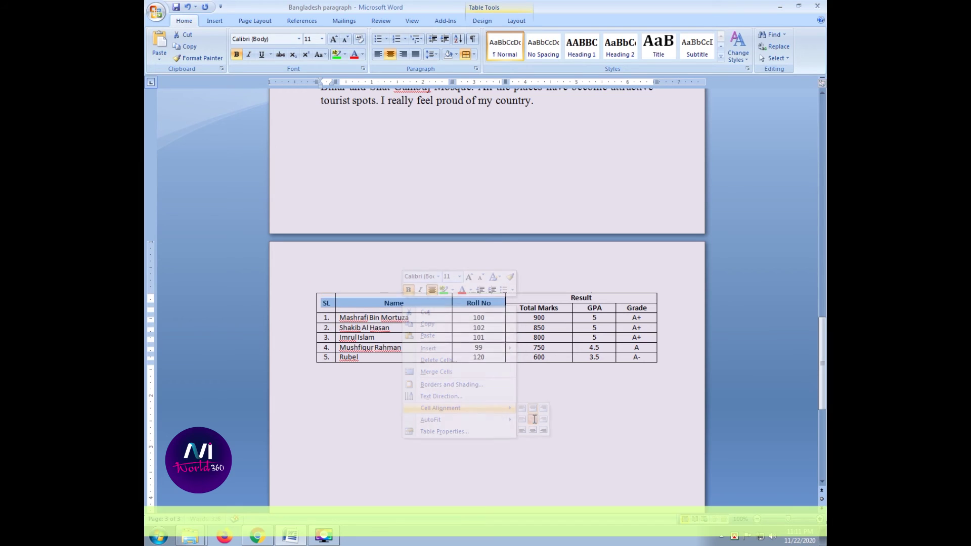
{"action": "left_click", "coordinate": [494, 418]}
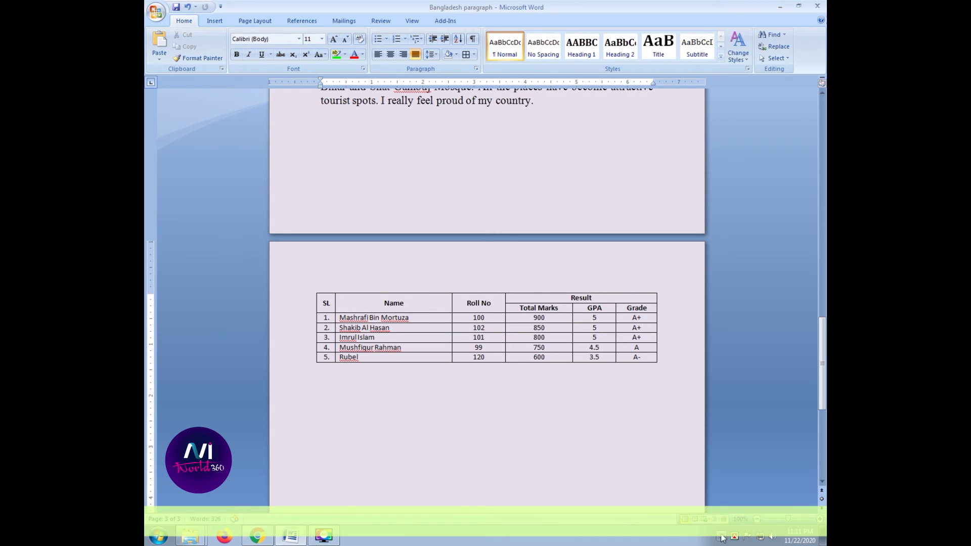
{"action": "left_click", "coordinate": [331, 544]}
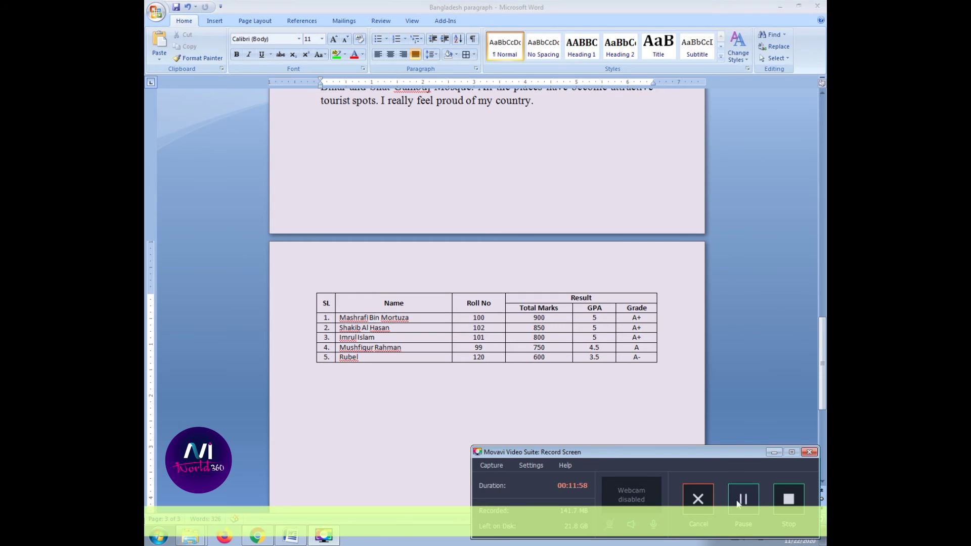
{"action": "left_click", "coordinate": [773, 452]}
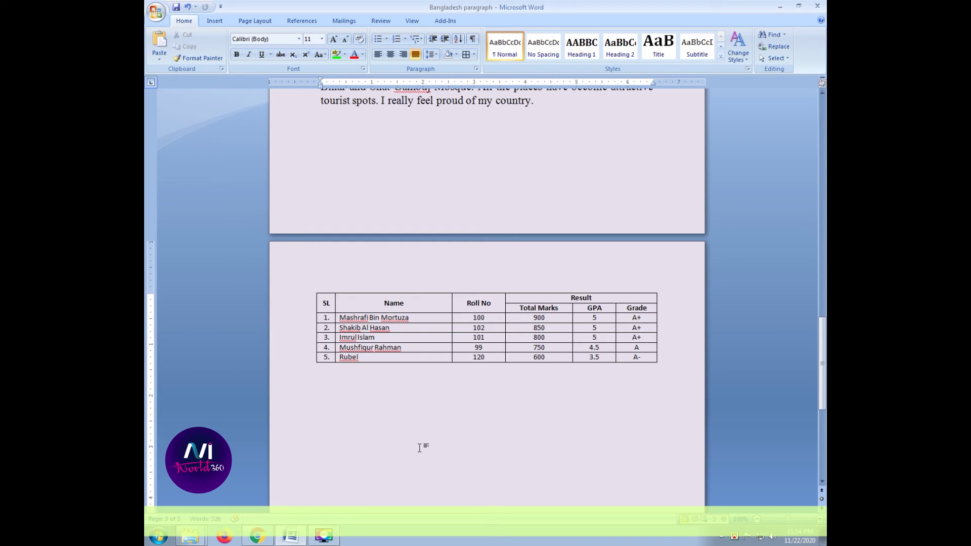
{"action": "mouse_move", "coordinate": [587, 300]}
{"action": "left_click_drag", "start_coordinate": [648, 308], "coordinate": [326, 304]}
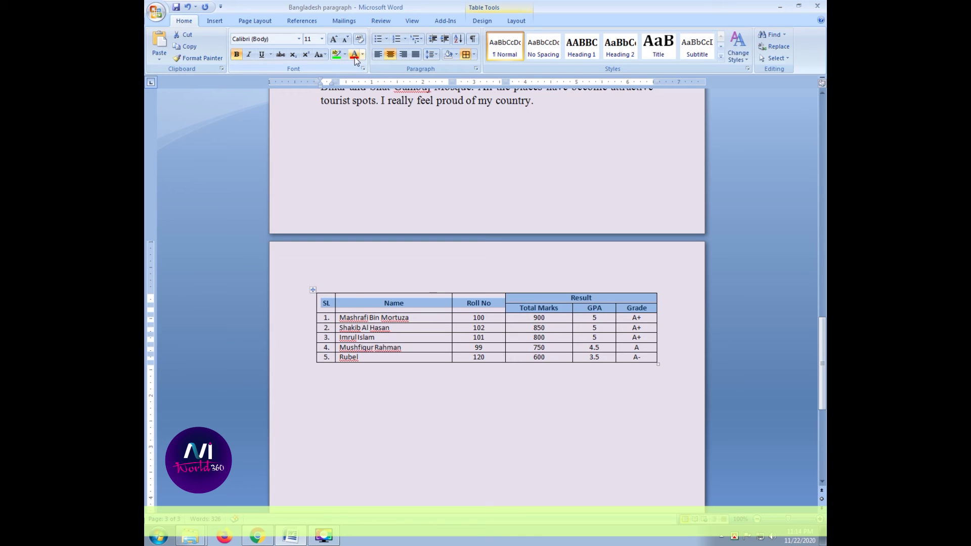
{"action": "left_click", "coordinate": [458, 55]}
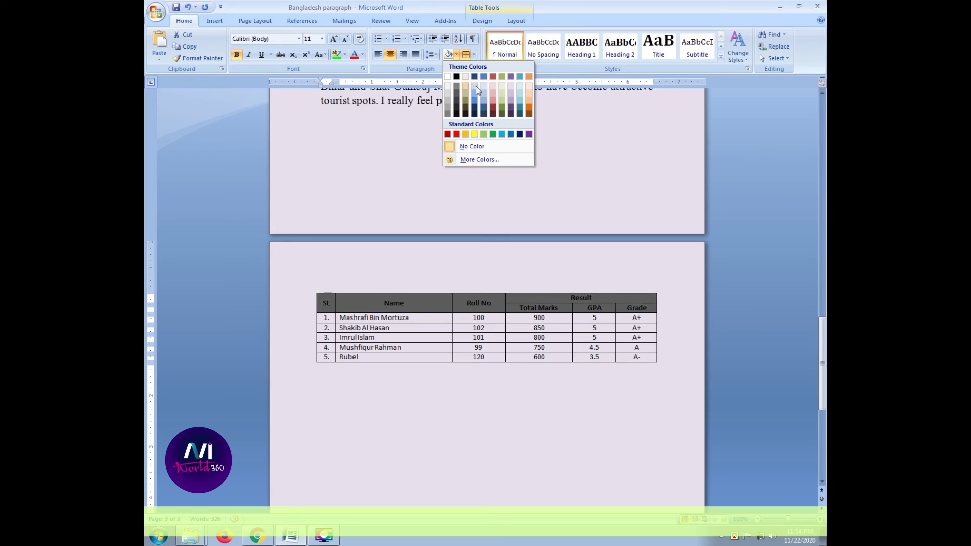
{"action": "left_click", "coordinate": [491, 92]}
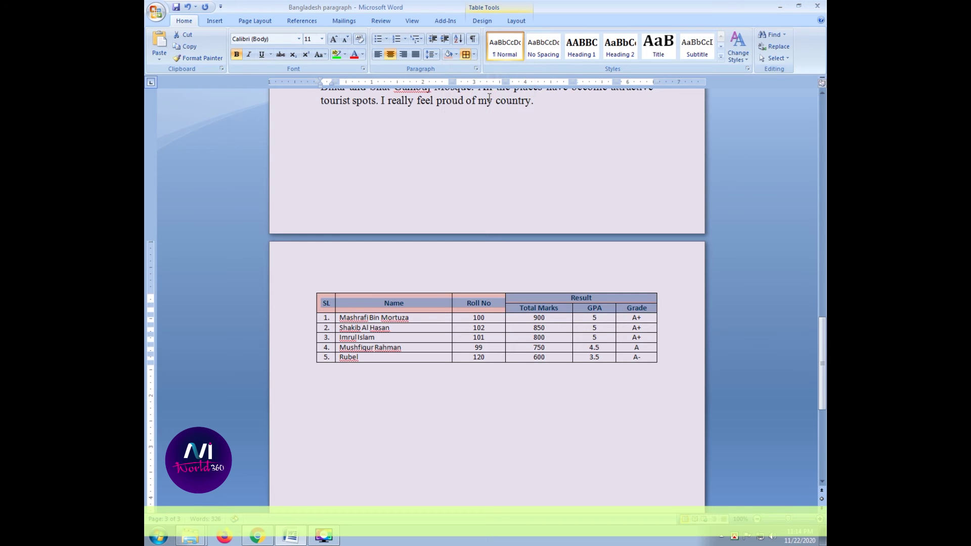
{"action": "left_click", "coordinate": [556, 309]}
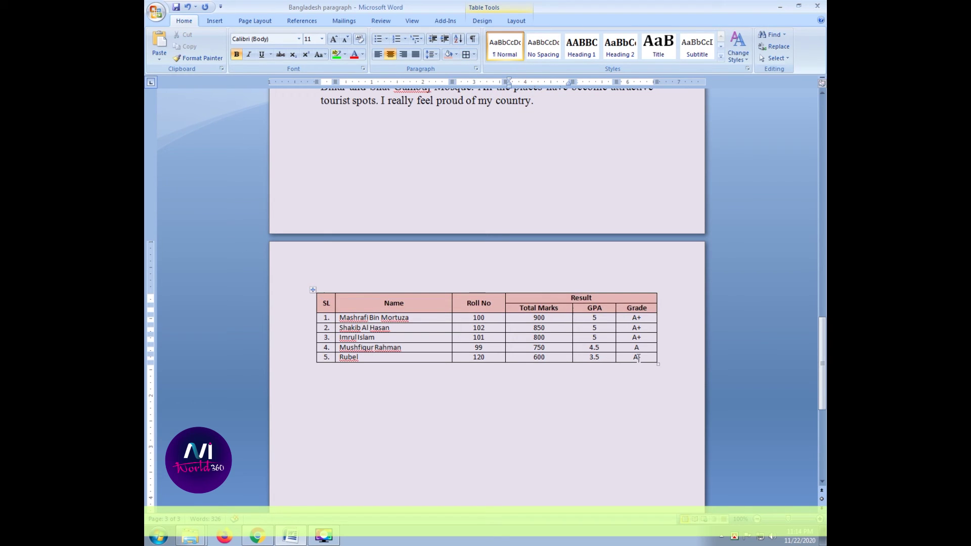
{"action": "left_click_drag", "start_coordinate": [643, 358], "coordinate": [326, 318]}
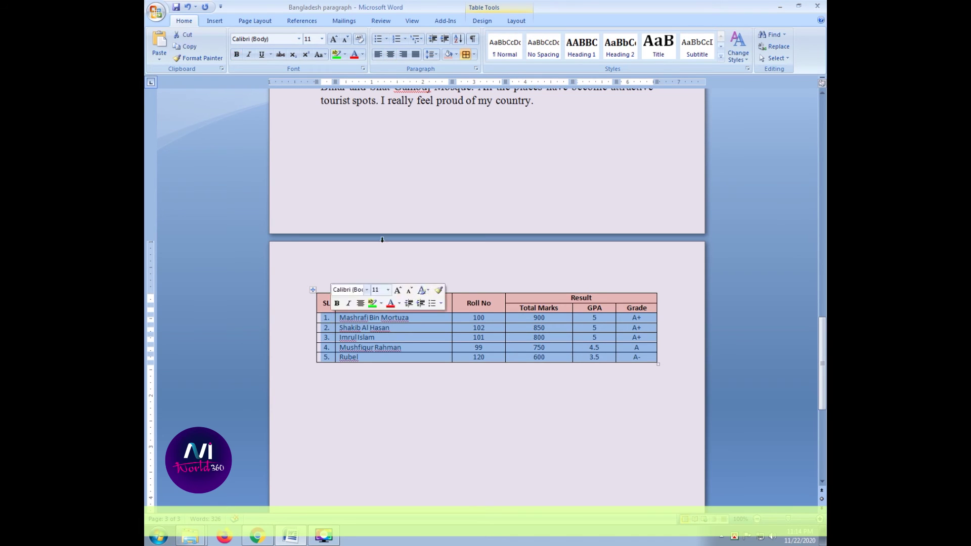
{"action": "left_click", "coordinate": [458, 55]}
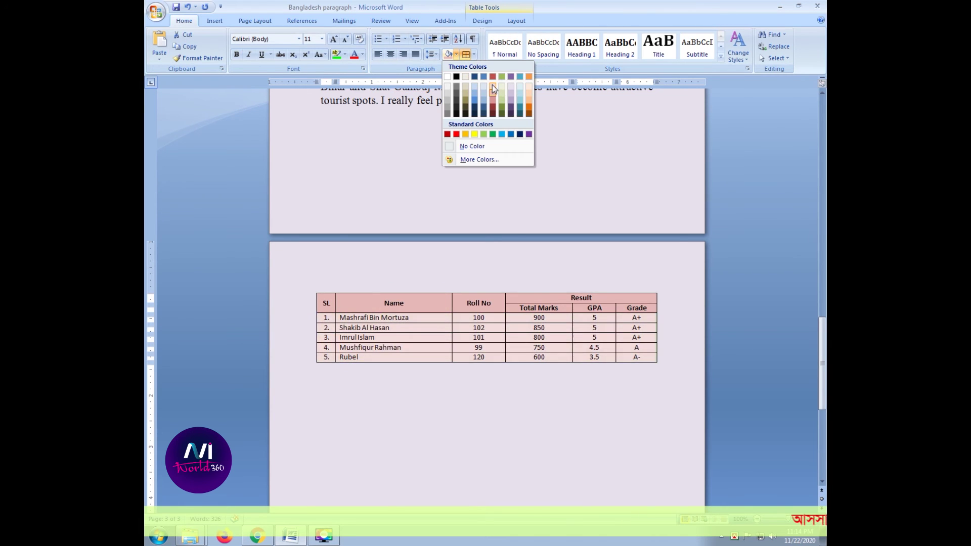
{"action": "left_click", "coordinate": [429, 438]}
{"action": "left_click", "coordinate": [428, 437]}
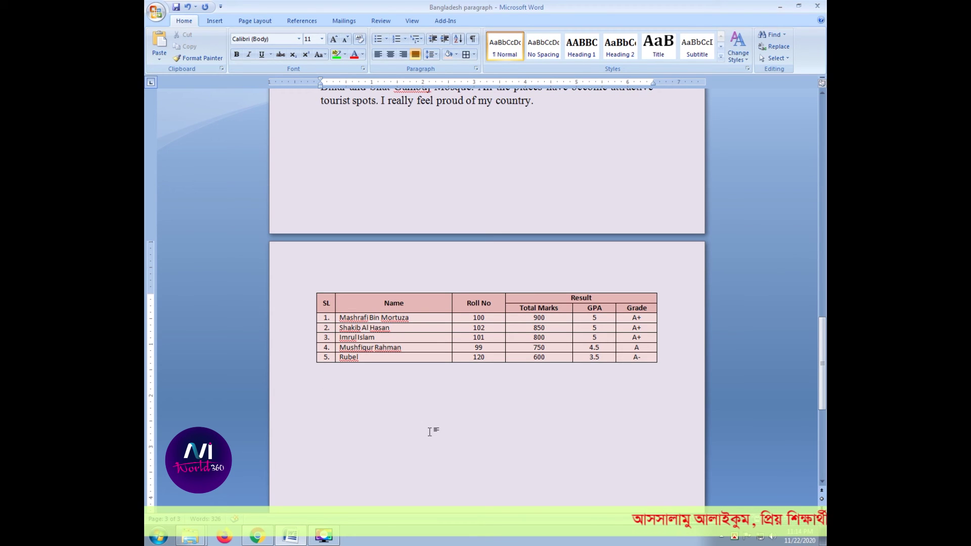
{"action": "key", "text": "ctrl+z"}
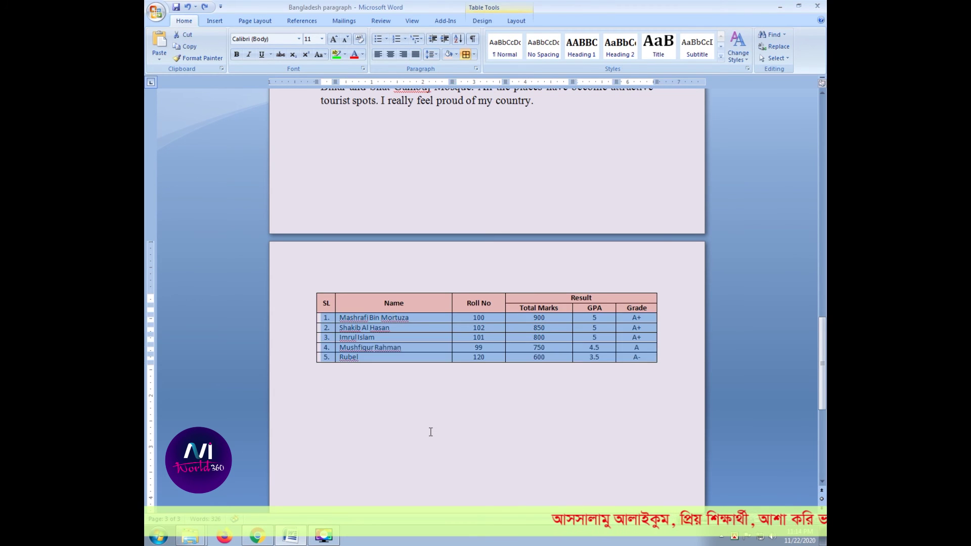
{"action": "key", "text": "ctrl+z"}
{"action": "key", "text": "ctrl+z"}
{"action": "mouse_move", "coordinate": [486, 327]}
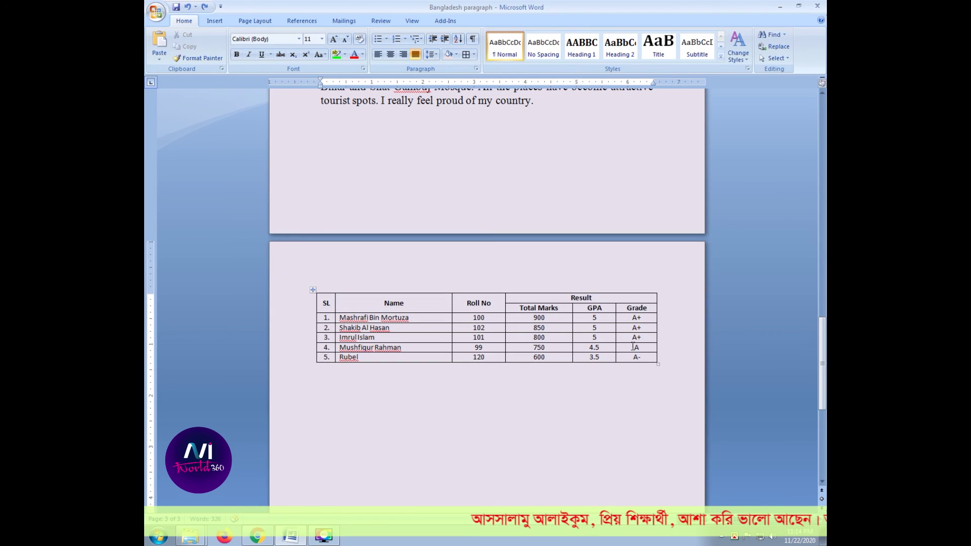
{"action": "left_click", "coordinate": [313, 290]}
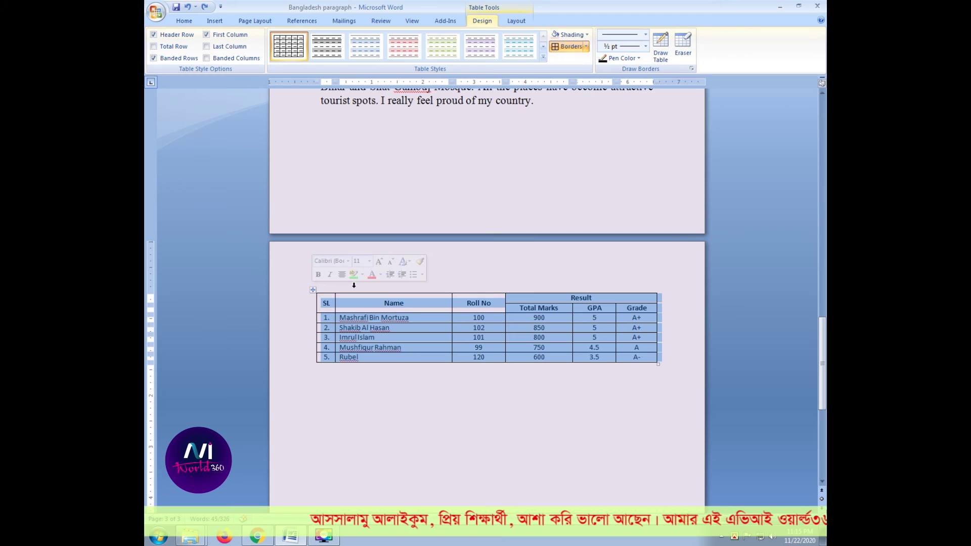
Apply the light green built-in table style, giving green gridlines and banded student rows
{"action": "left_click", "coordinate": [543, 56]}
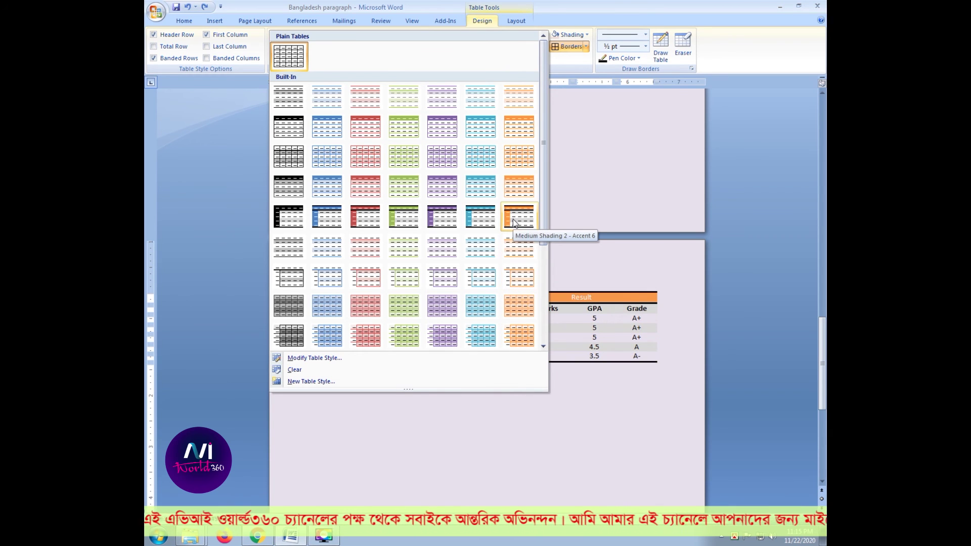
{"action": "left_click", "coordinate": [404, 312]}
{"action": "left_click", "coordinate": [419, 377]}
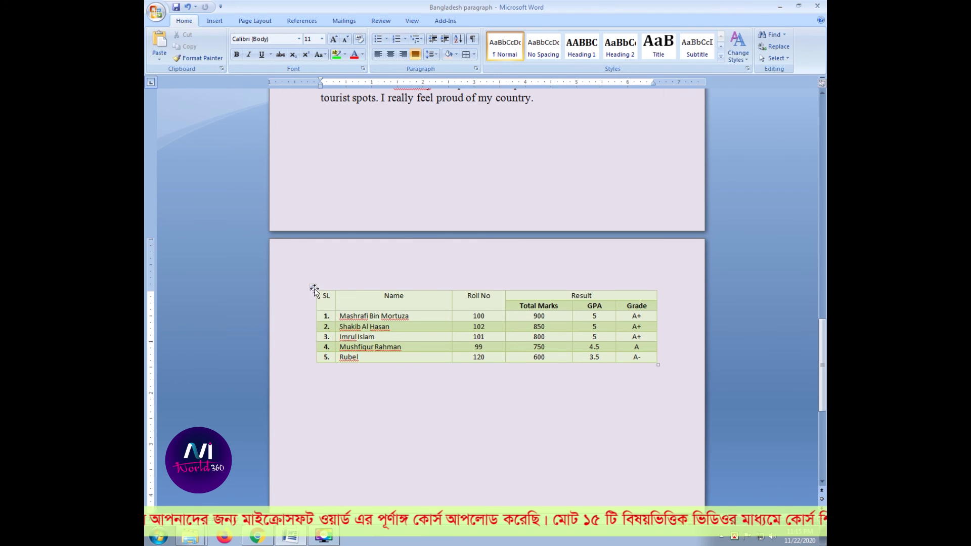
{"action": "left_click", "coordinate": [313, 287]}
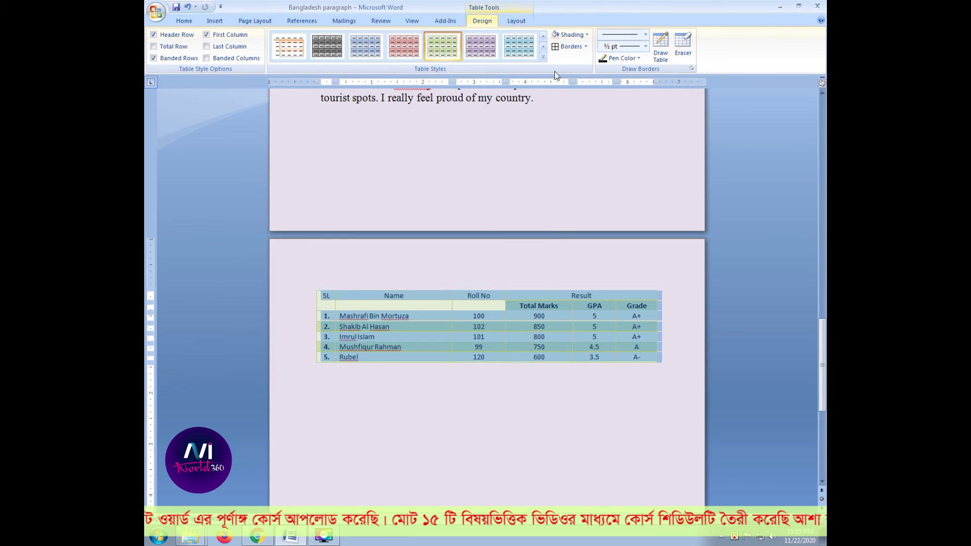
{"action": "left_click", "coordinate": [543, 57]}
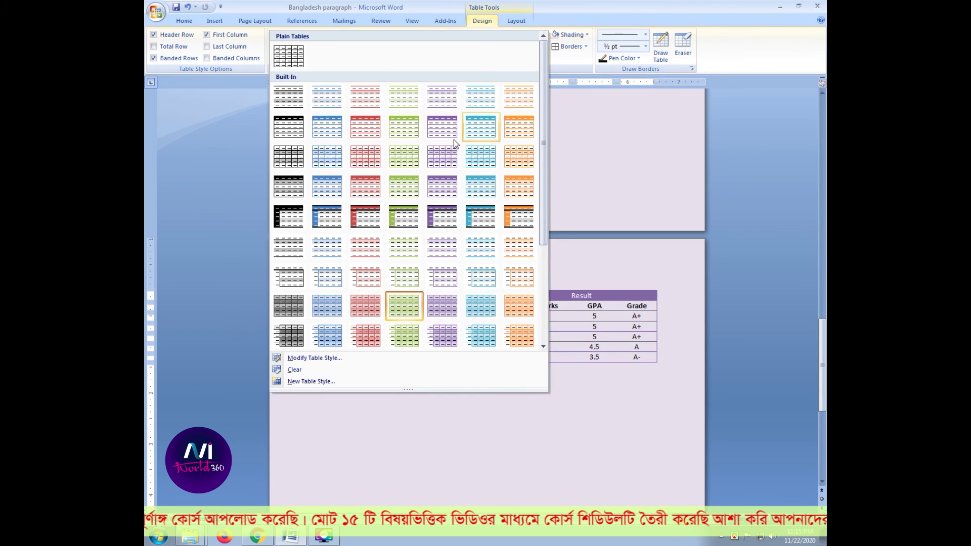
{"action": "left_click", "coordinate": [405, 155]}
{"action": "left_click", "coordinate": [615, 429]}
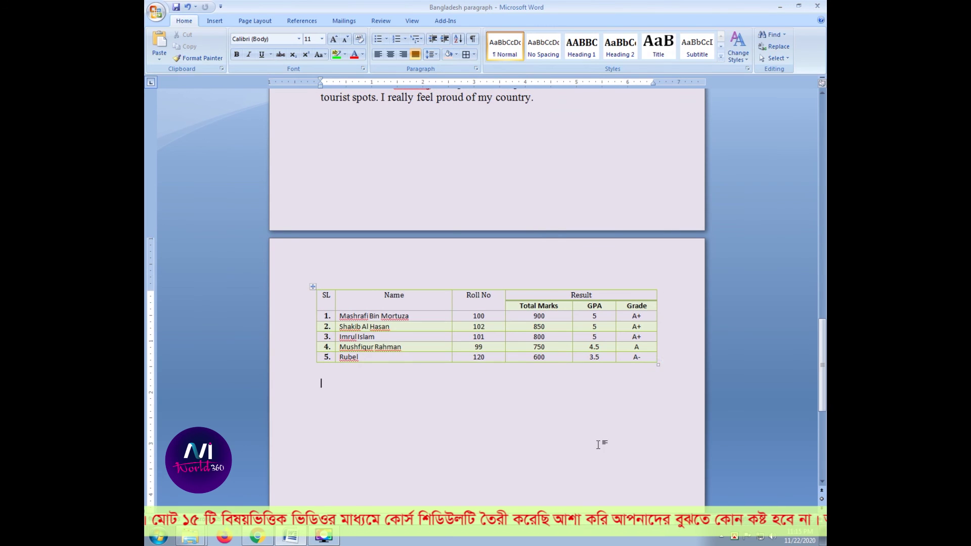
Add blank numbered rows 6 through 12 below the fifth student row
{"action": "left_click", "coordinate": [665, 358]}
{"action": "key", "text": "Return"}
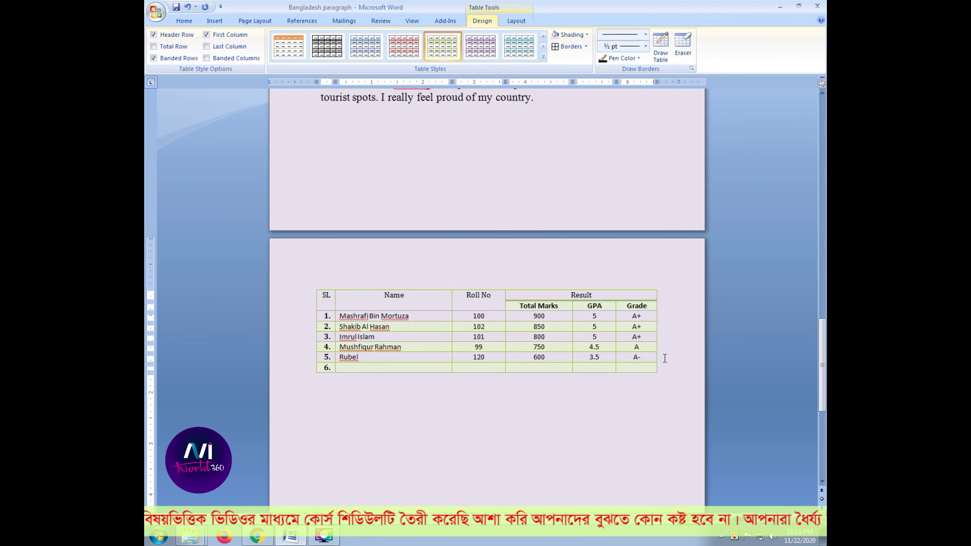
{"action": "key", "text": "Return"}
{"action": "key", "text": "Return"}
{"action": "key", "text": "Return"}
{"action": "key", "text": "Return"}
{"action": "key", "text": "Return"}
{"action": "key", "text": "Return"}
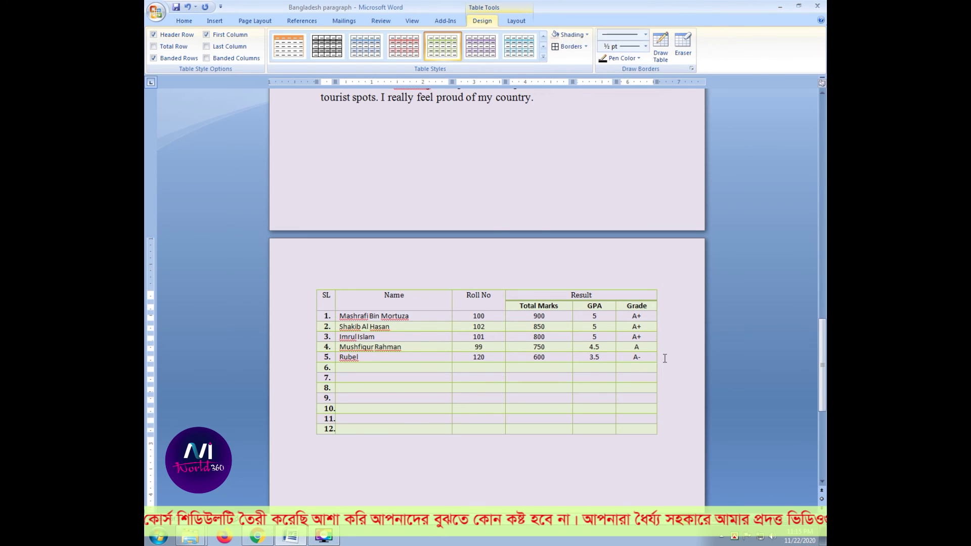
{"action": "key", "text": "Return"}
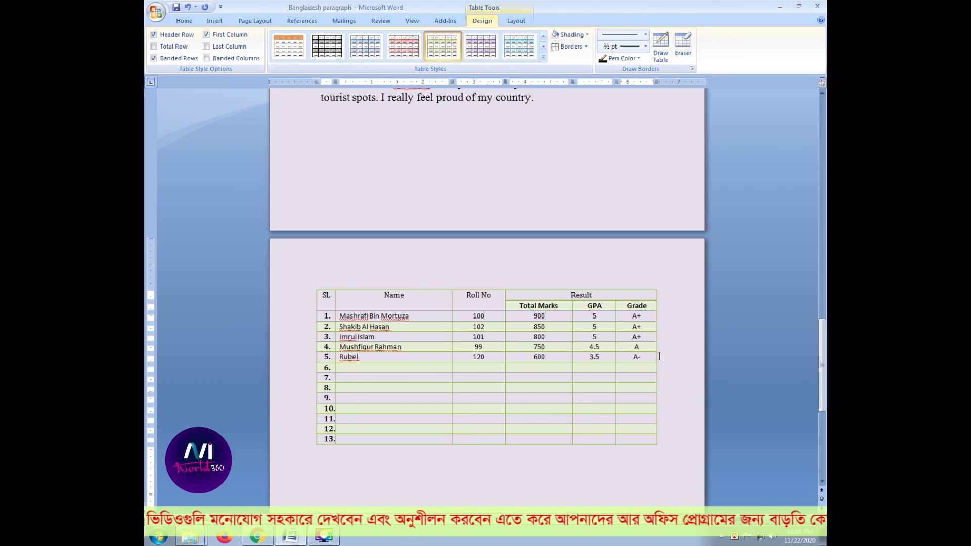
{"action": "mouse_move", "coordinate": [479, 371]}
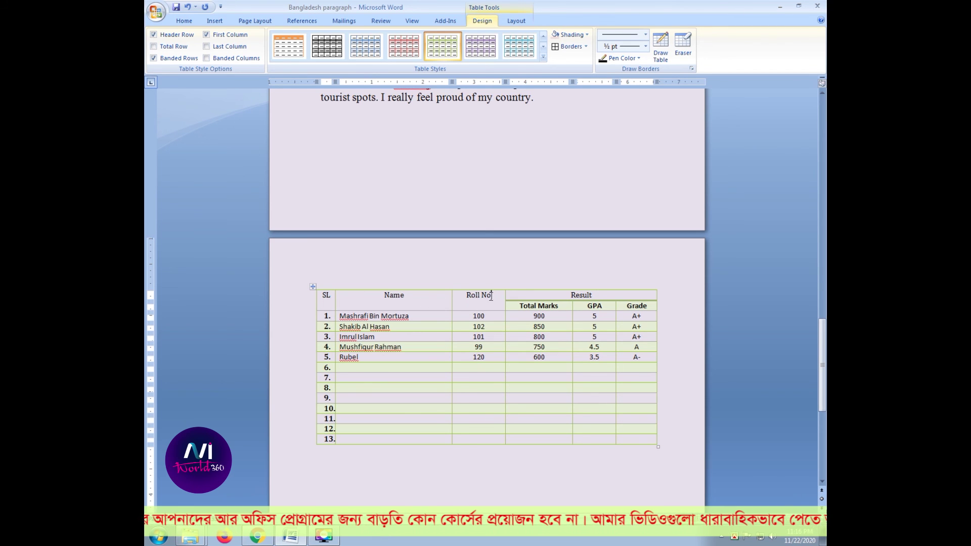
Centre the SL, Name and Roll No header text within their cells
{"action": "left_click_drag", "start_coordinate": [491, 296], "coordinate": [327, 296]}
{"action": "right_click", "coordinate": [407, 299]}
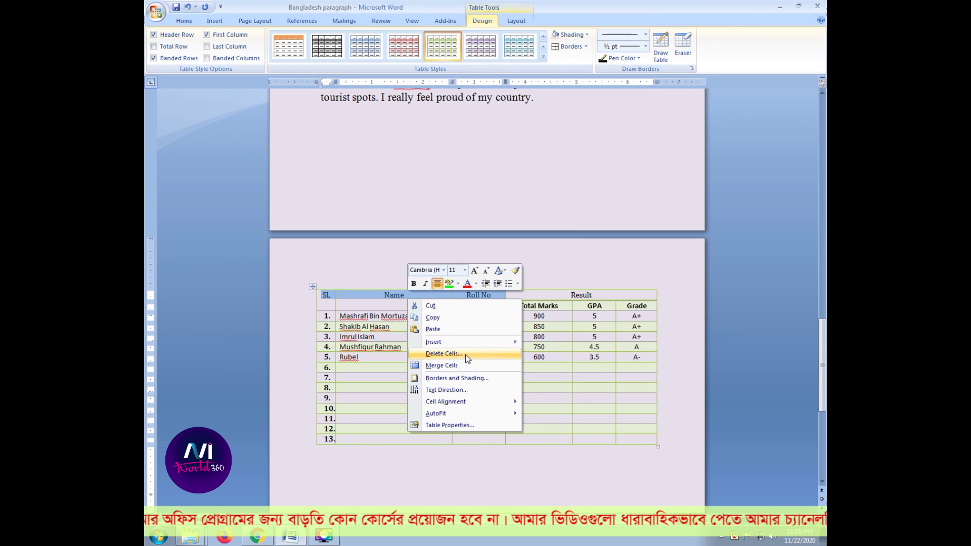
{"action": "mouse_move", "coordinate": [456, 402]}
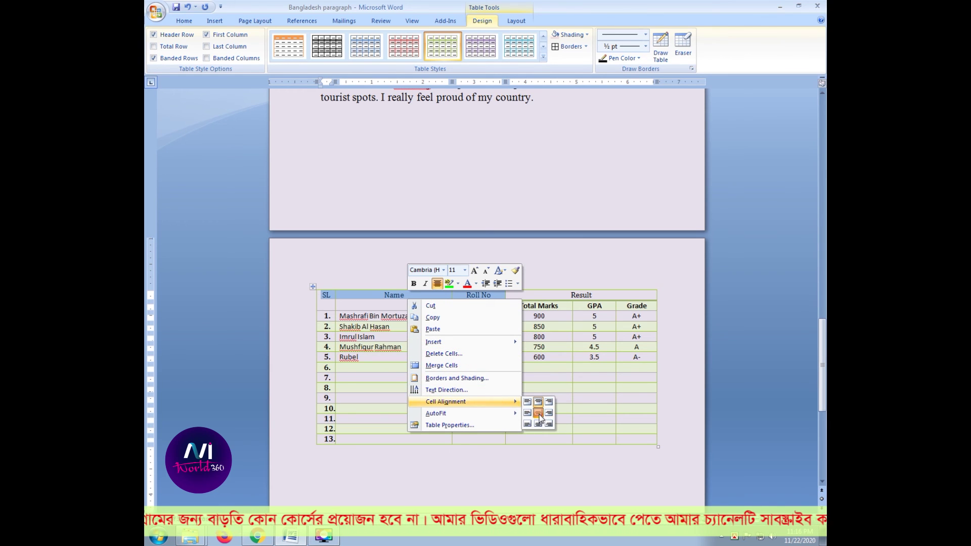
{"action": "left_click", "coordinate": [539, 416]}
{"action": "left_click", "coordinate": [539, 399]}
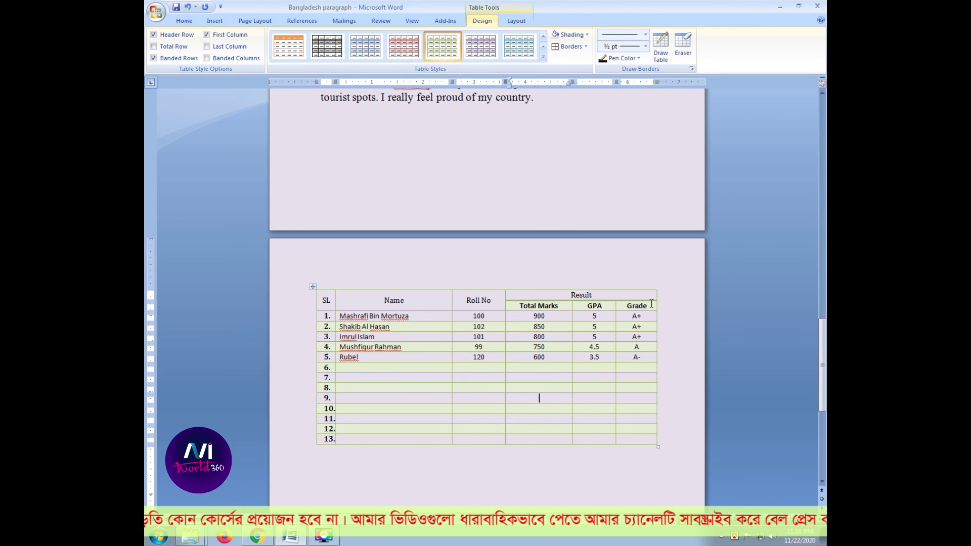
Make both header rows, from SL to Grade, bold
{"action": "left_click_drag", "start_coordinate": [651, 304], "coordinate": [326, 302]}
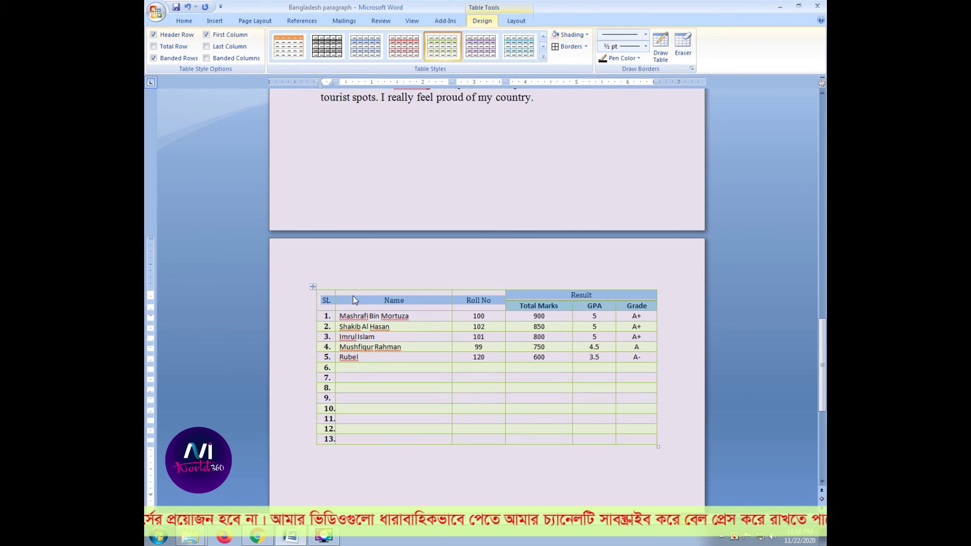
{"action": "left_click", "coordinate": [178, 23]}
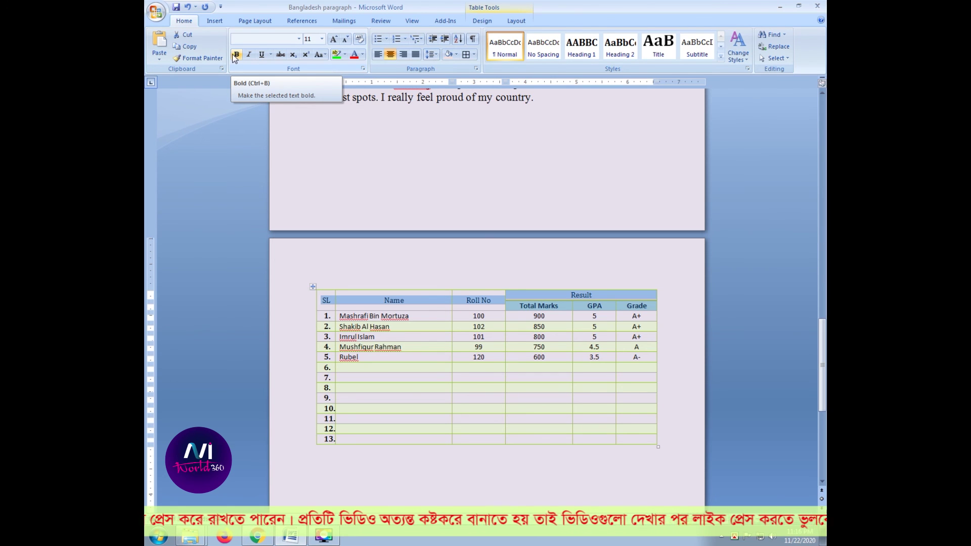
{"action": "left_click", "coordinate": [235, 55]}
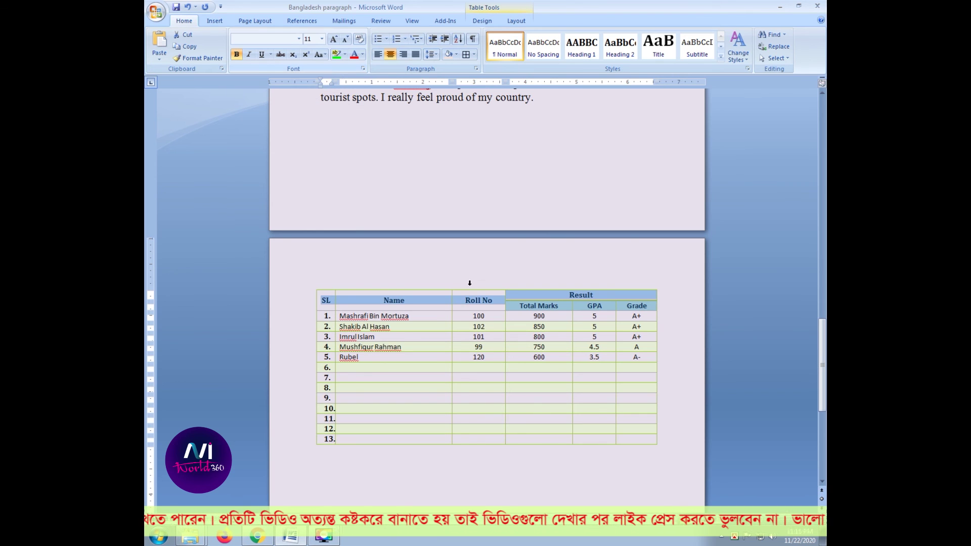
{"action": "left_click", "coordinate": [490, 302]}
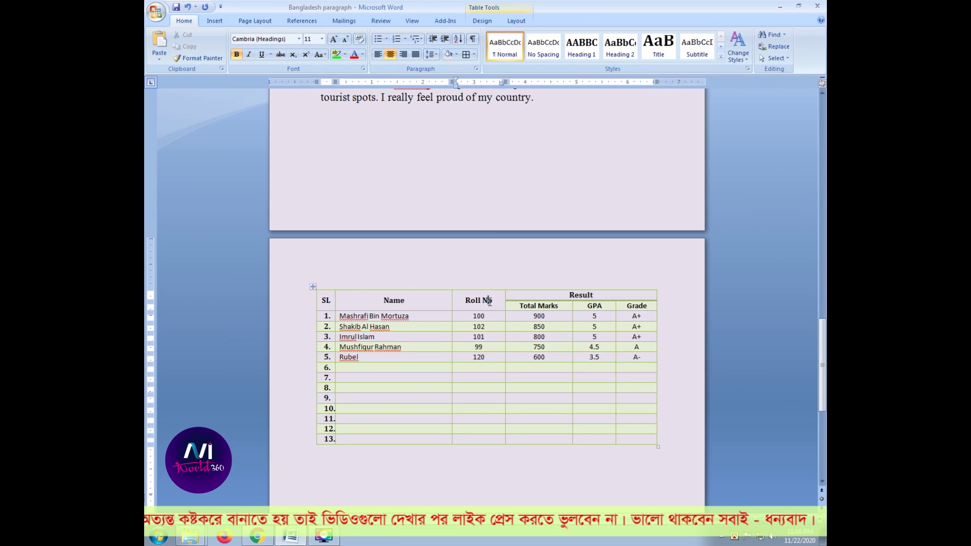
{"action": "left_click", "coordinate": [212, 21]}
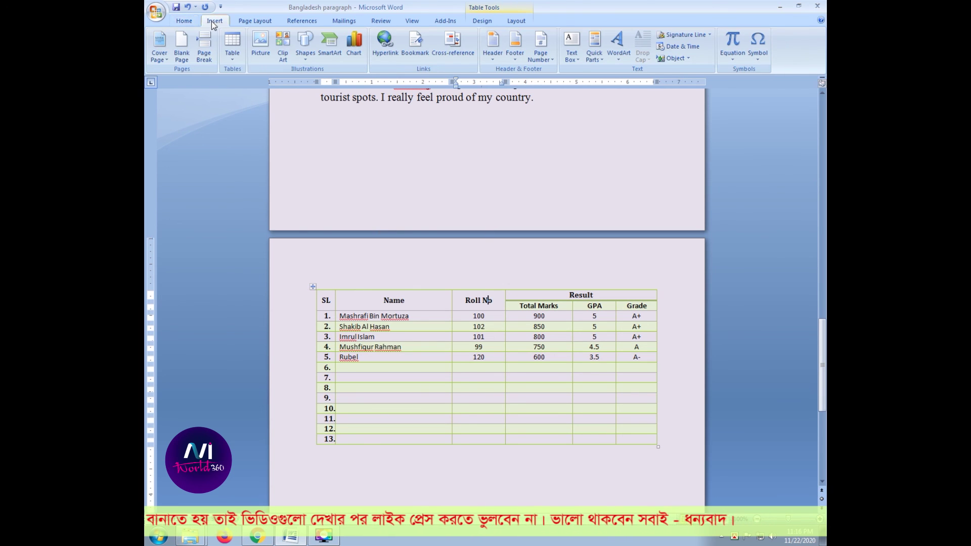
{"action": "left_click", "coordinate": [232, 59]}
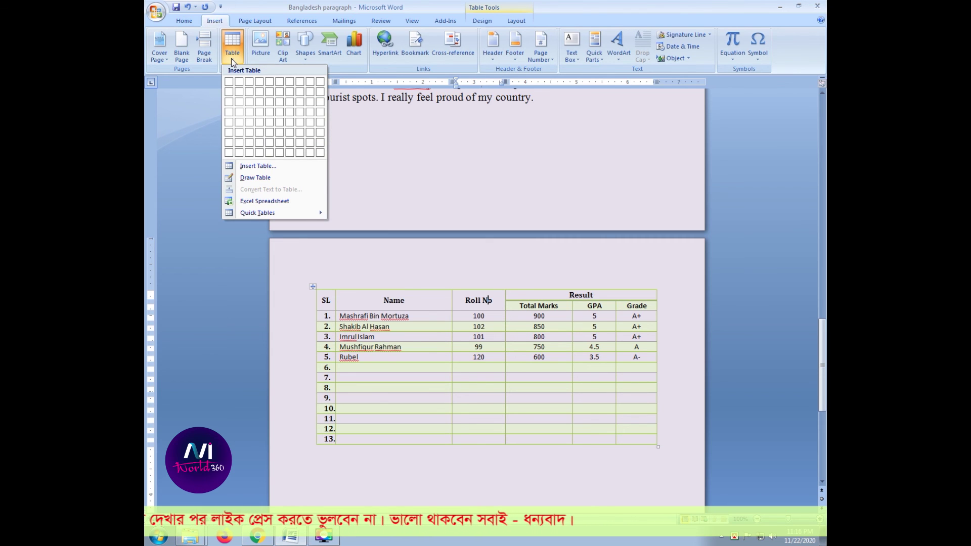
{"action": "left_click", "coordinate": [257, 178]}
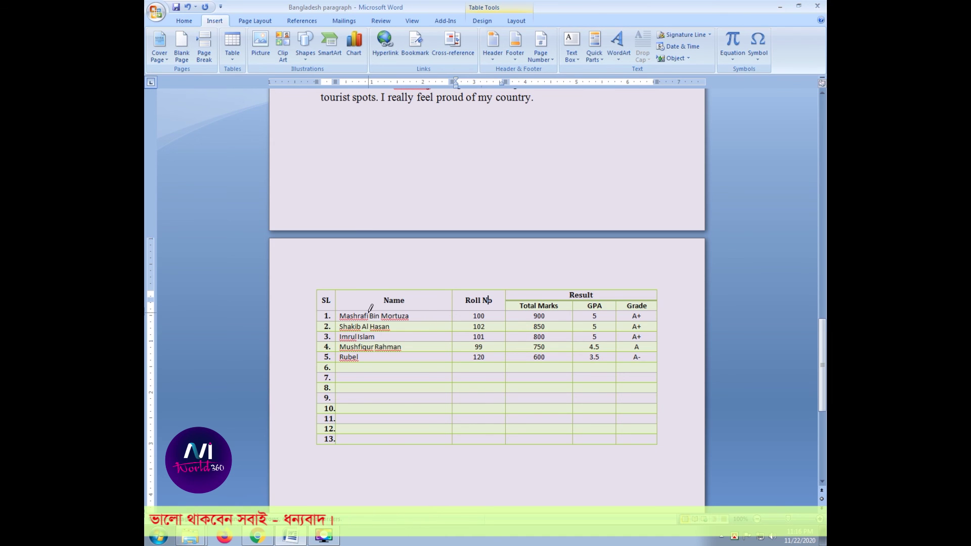
{"action": "left_click", "coordinate": [231, 58]}
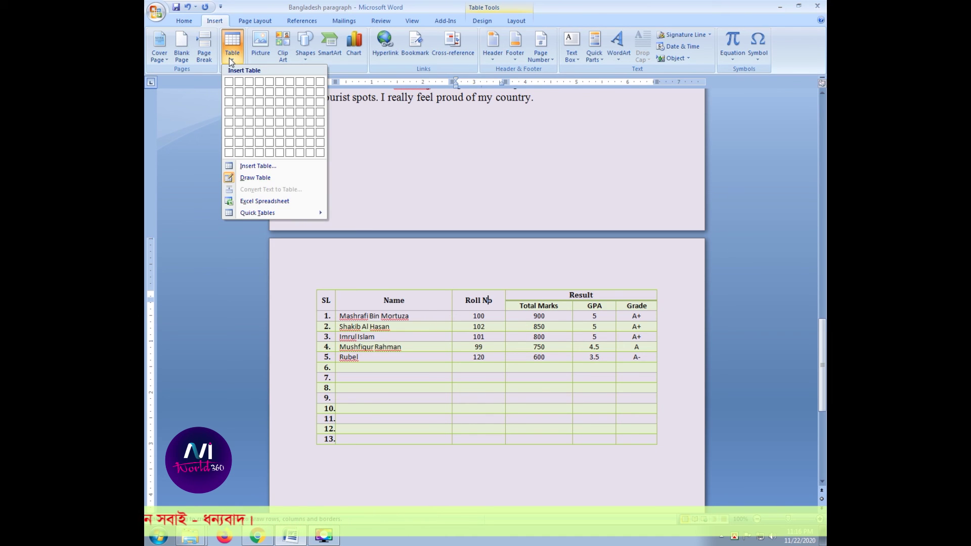
{"action": "left_click", "coordinate": [253, 178]}
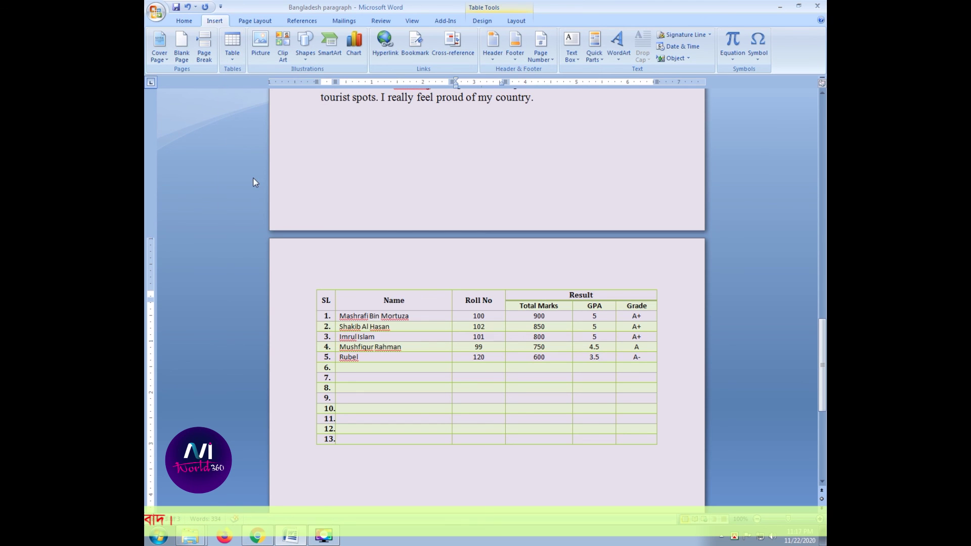
{"action": "mouse_move", "coordinate": [413, 356]}
{"action": "left_click", "coordinate": [233, 53]}
{"action": "left_click", "coordinate": [255, 178]}
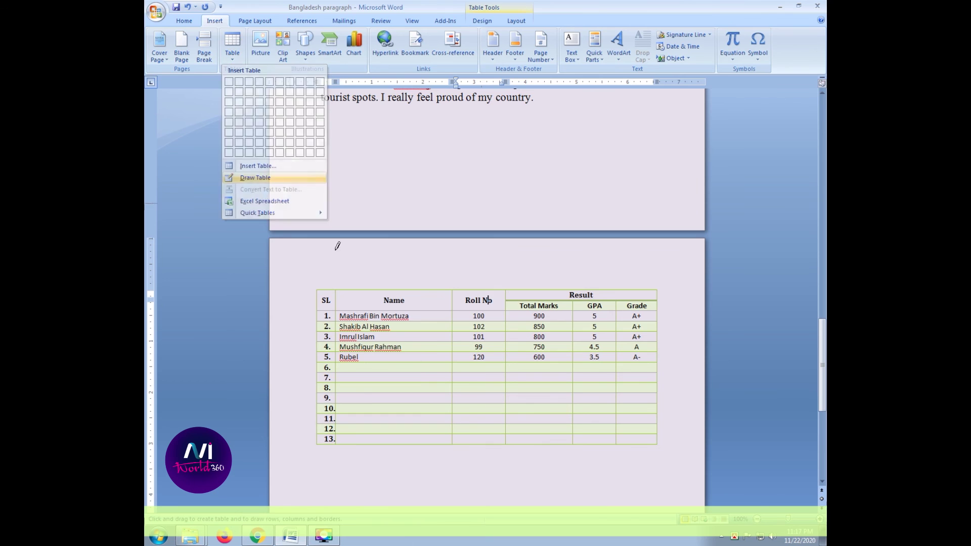
{"action": "left_click_drag", "start_coordinate": [418, 353], "coordinate": [418, 372]}
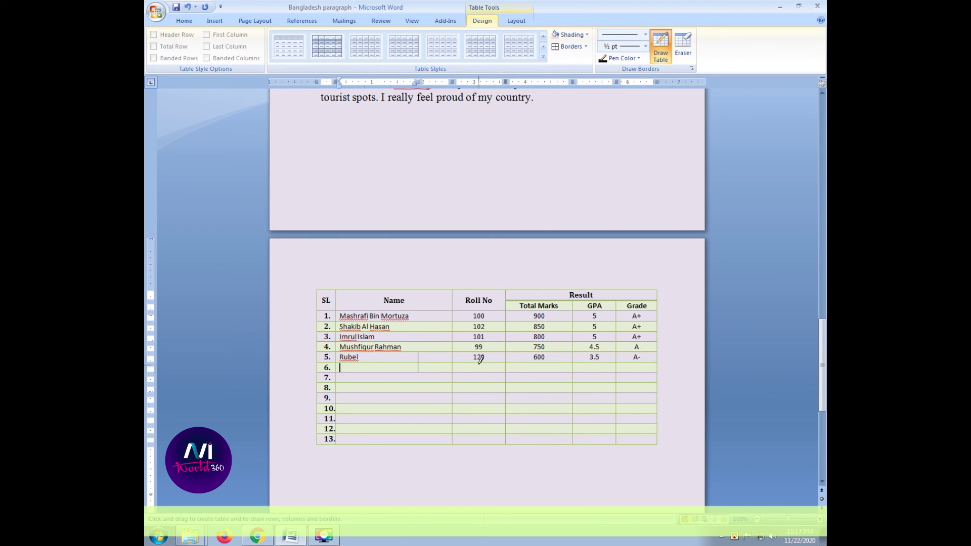
{"action": "left_click_drag", "start_coordinate": [478, 363], "coordinate": [479, 383]}
{"action": "left_click_drag", "start_coordinate": [542, 363], "coordinate": [542, 393]}
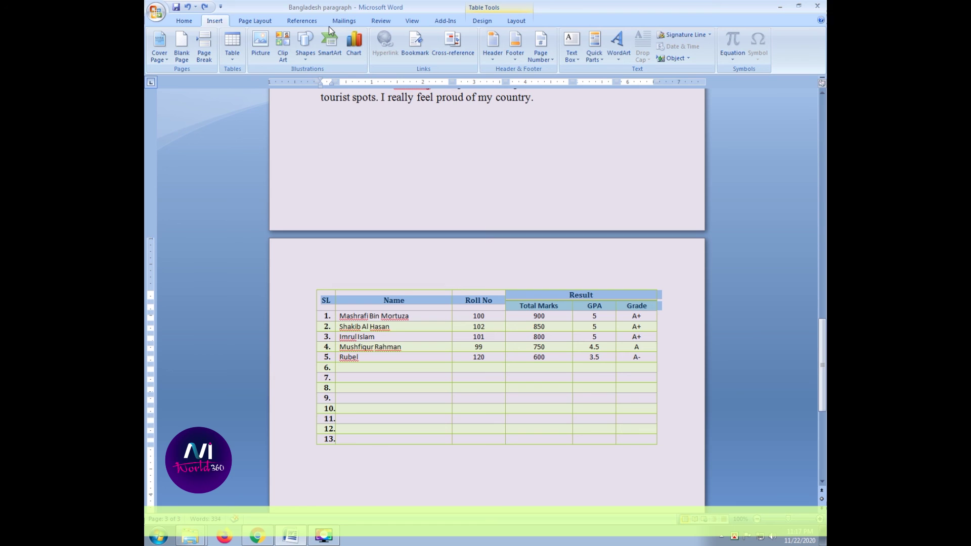
{"action": "mouse_move", "coordinate": [594, 357]}
{"action": "left_click_drag", "start_coordinate": [648, 360], "coordinate": [326, 305]}
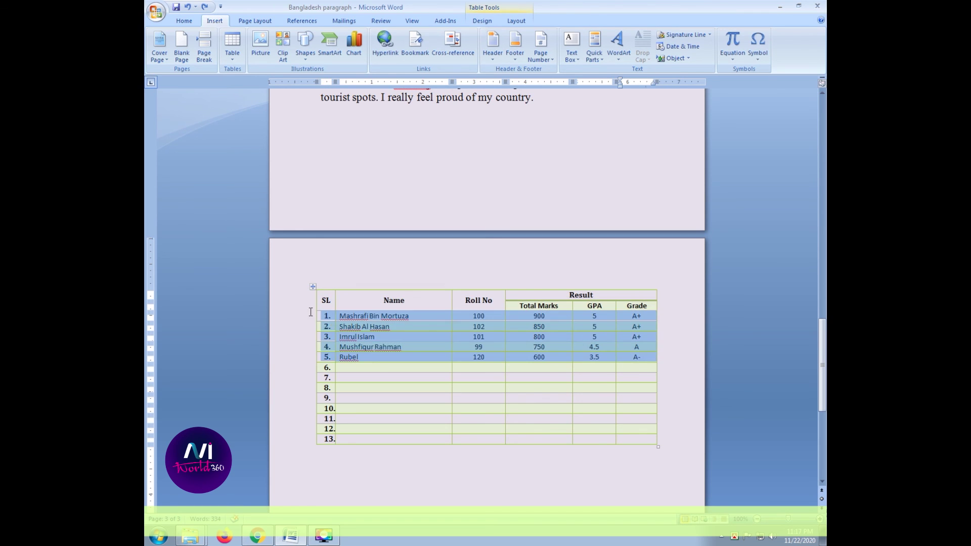
{"action": "left_click", "coordinate": [403, 369]}
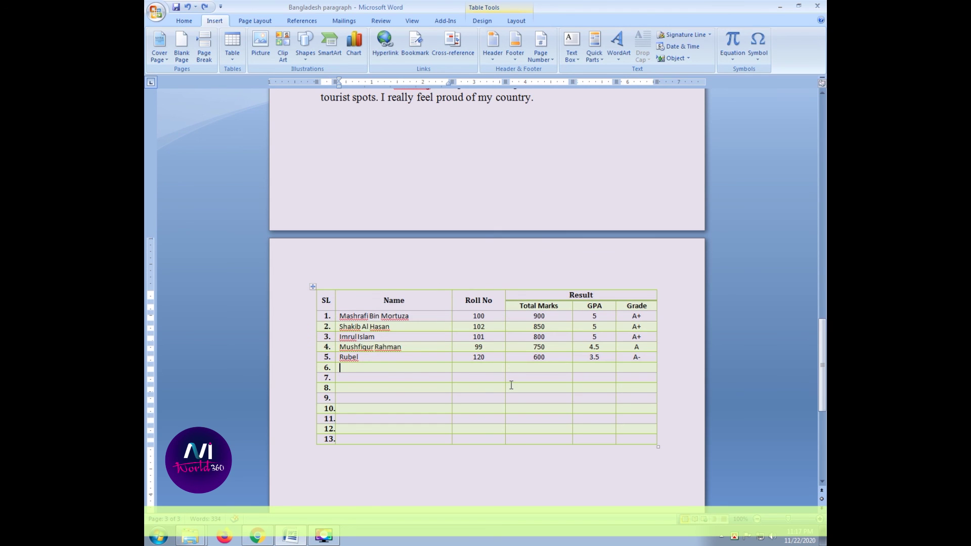
{"action": "left_click_drag", "start_coordinate": [639, 368], "coordinate": [324, 304]}
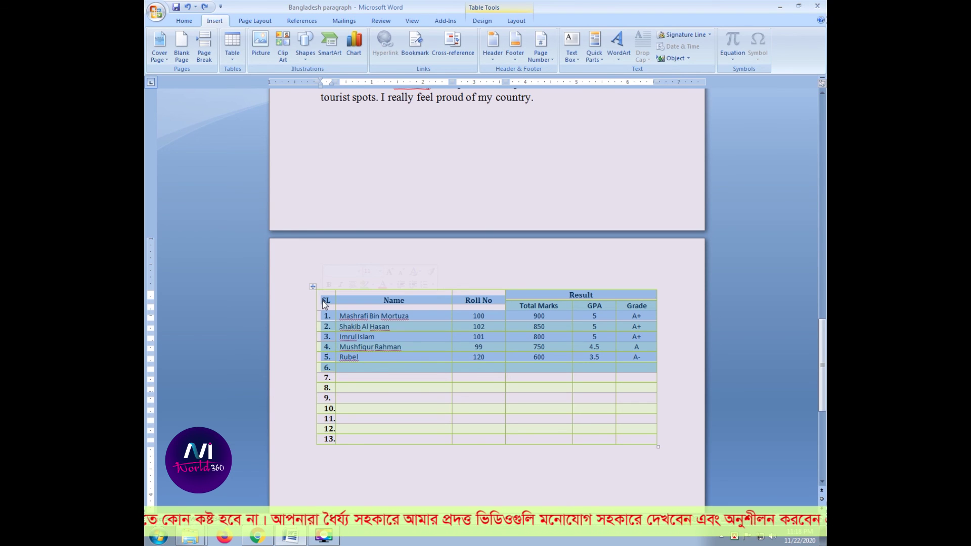
{"action": "left_click", "coordinate": [637, 439]}
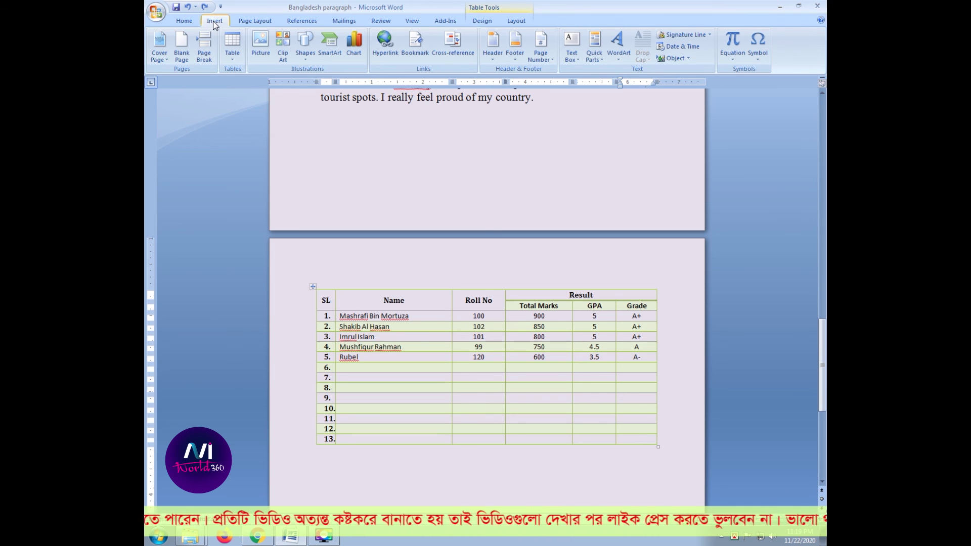
{"action": "key", "text": "shift+Left"}
{"action": "key", "text": "shift+Left"}
{"action": "key", "text": "shift+Left"}
{"action": "key", "text": "shift+Left"}
{"action": "key", "text": "shift+Left"}
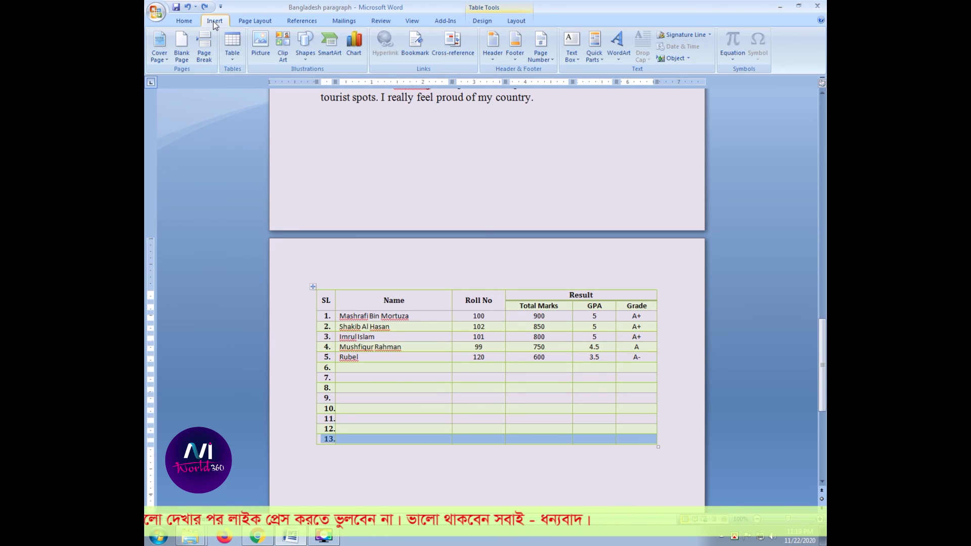